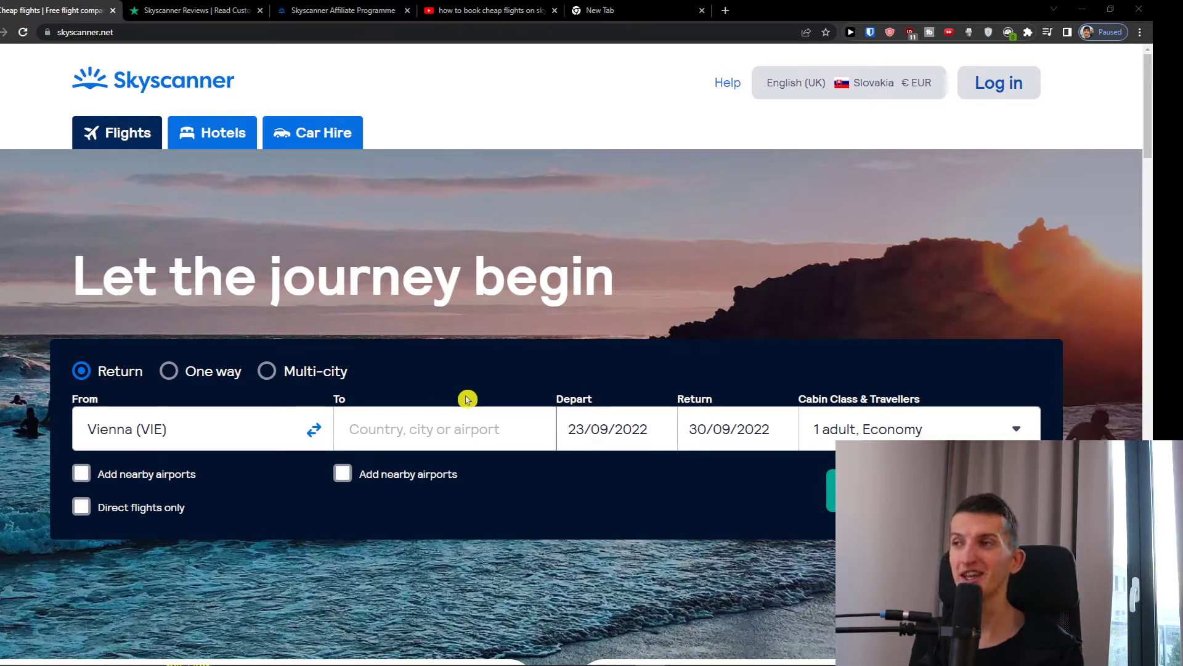
- Try the One way and Multi-city trip types, then go back to Return
scroll(468, 396, down, 3)
scroll(439, 396, up, 2)
scroll(424, 373, up, 1)
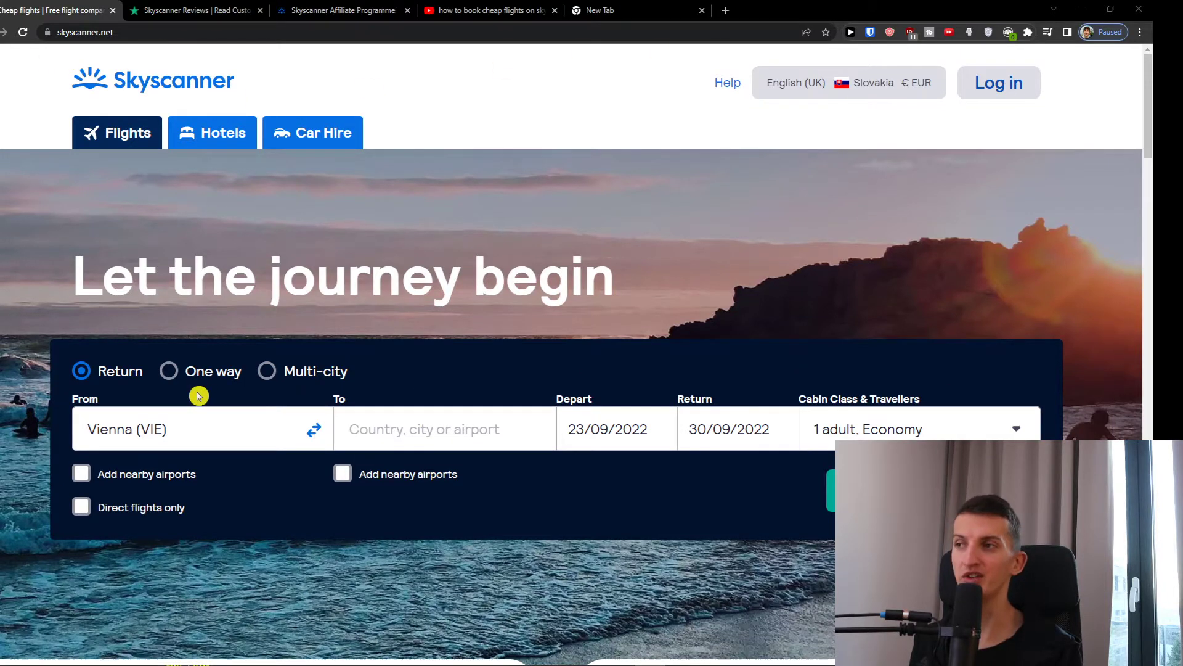
scroll(199, 392, down, 3)
scroll(199, 409, up, 1)
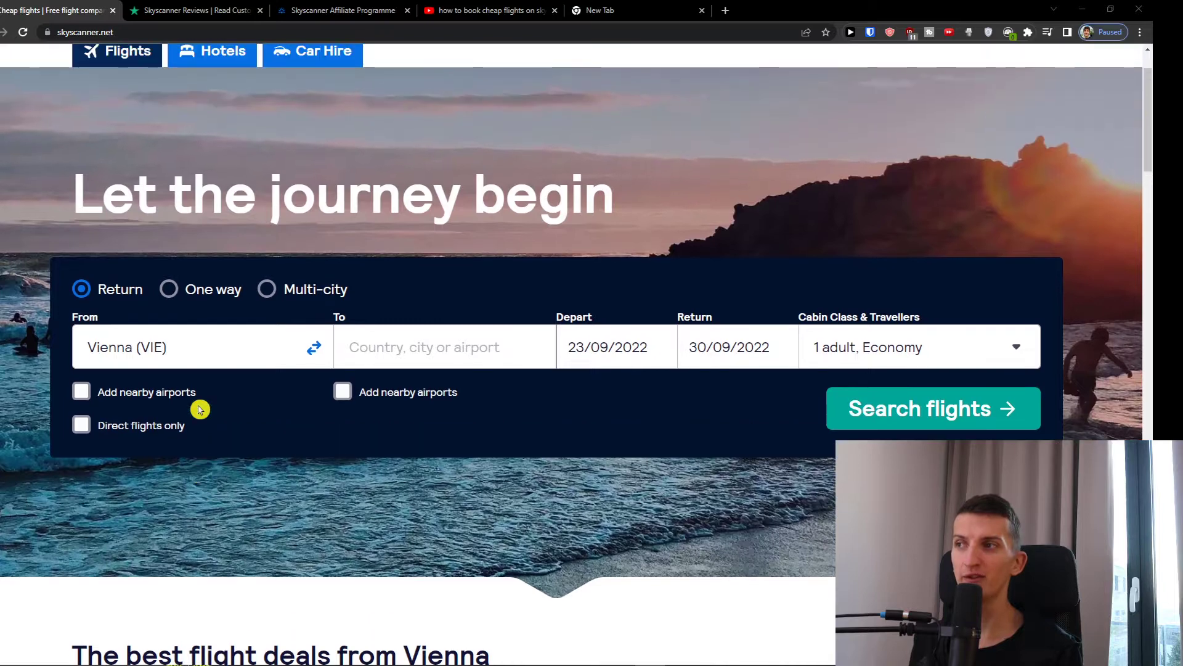
click(171, 290)
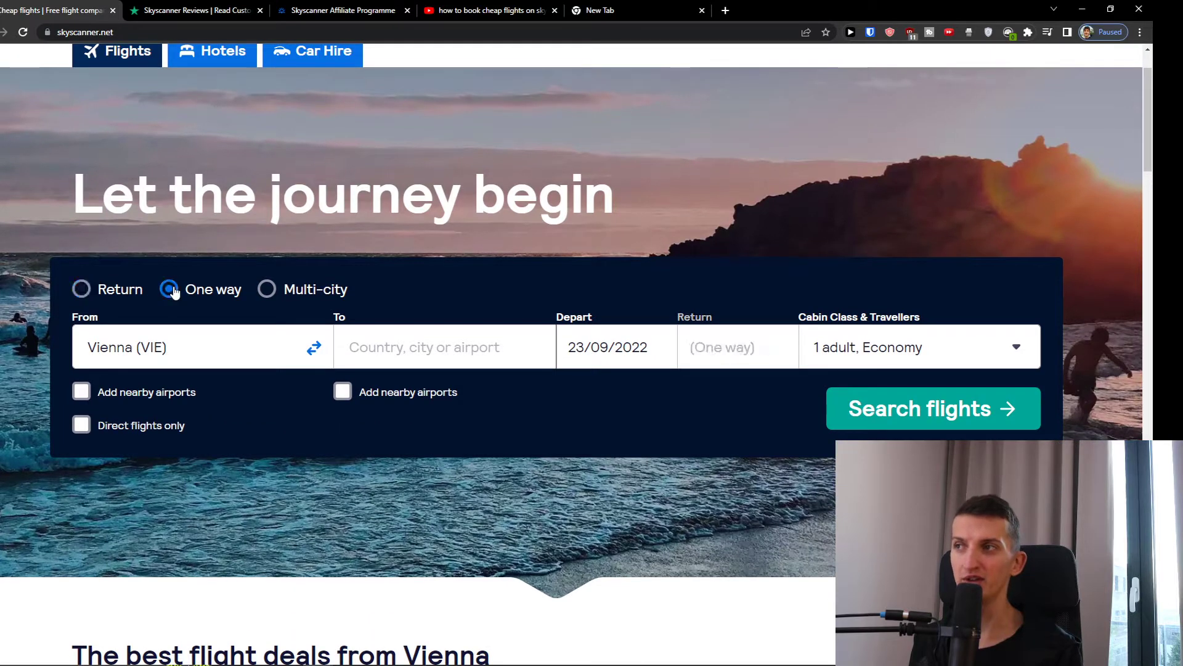
click(292, 291)
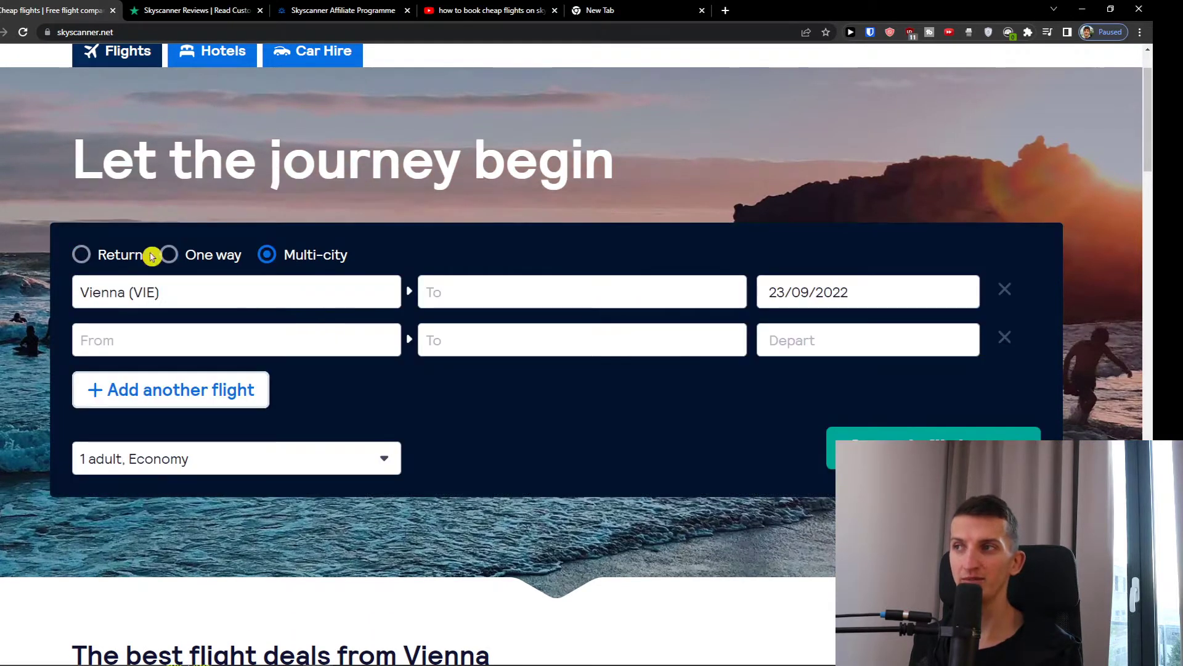
click(118, 255)
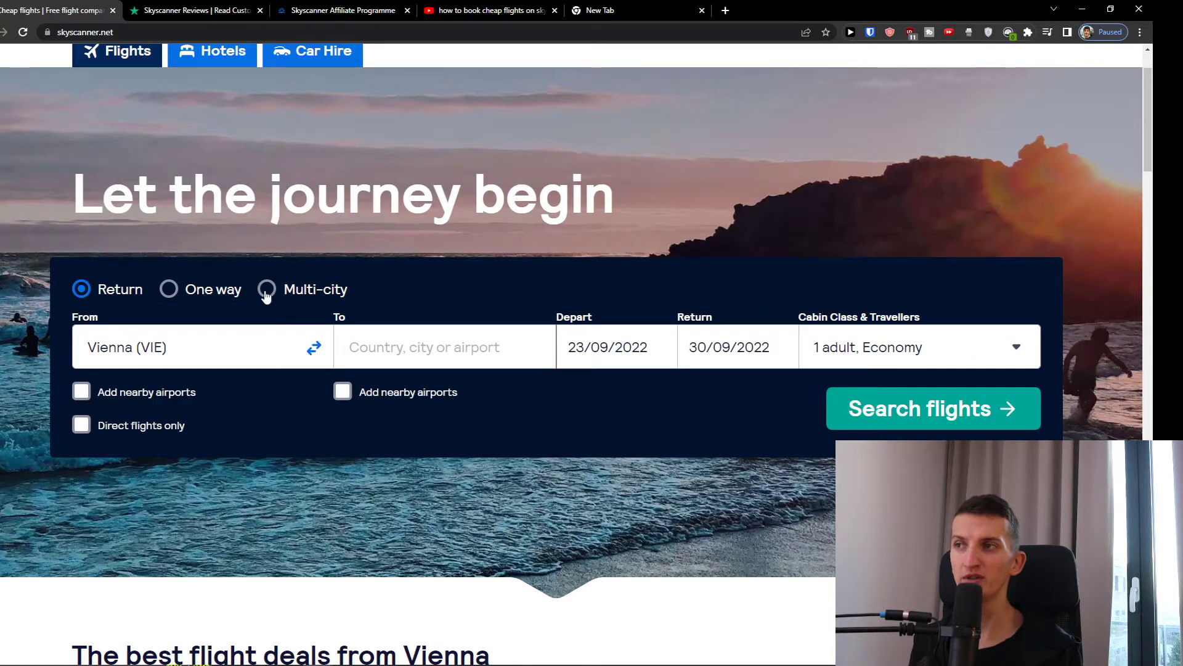
- Keep Vienna (VIE) as the origin and set the destination to Everywhere
click(192, 350)
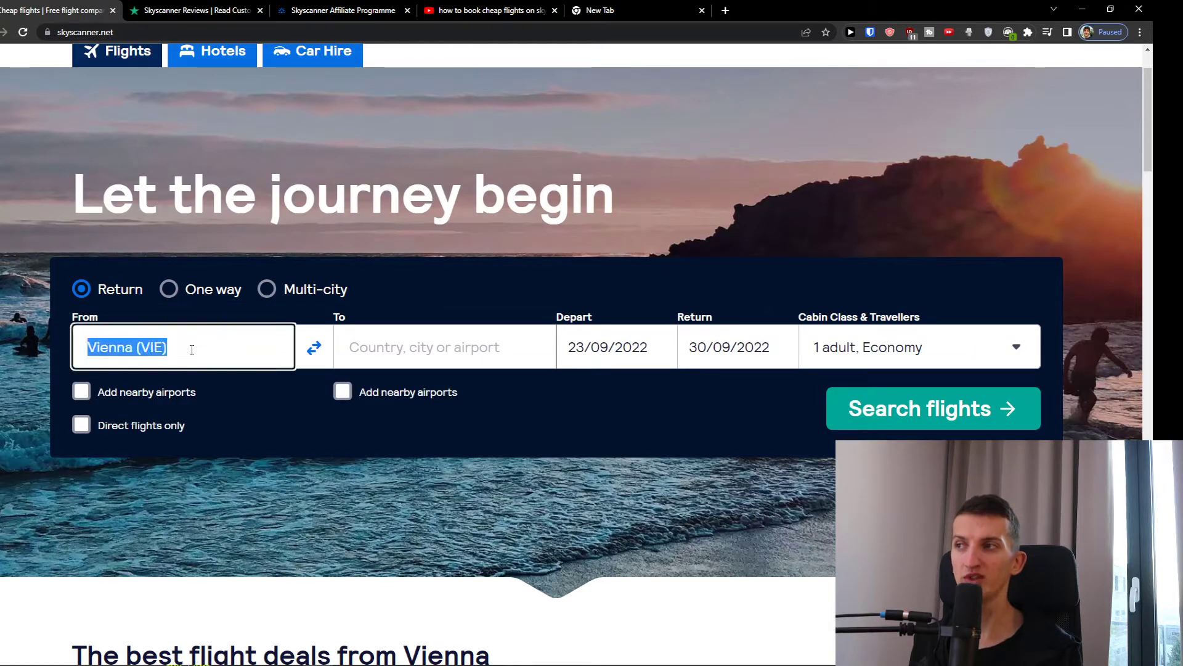
click(456, 356)
click(343, 478)
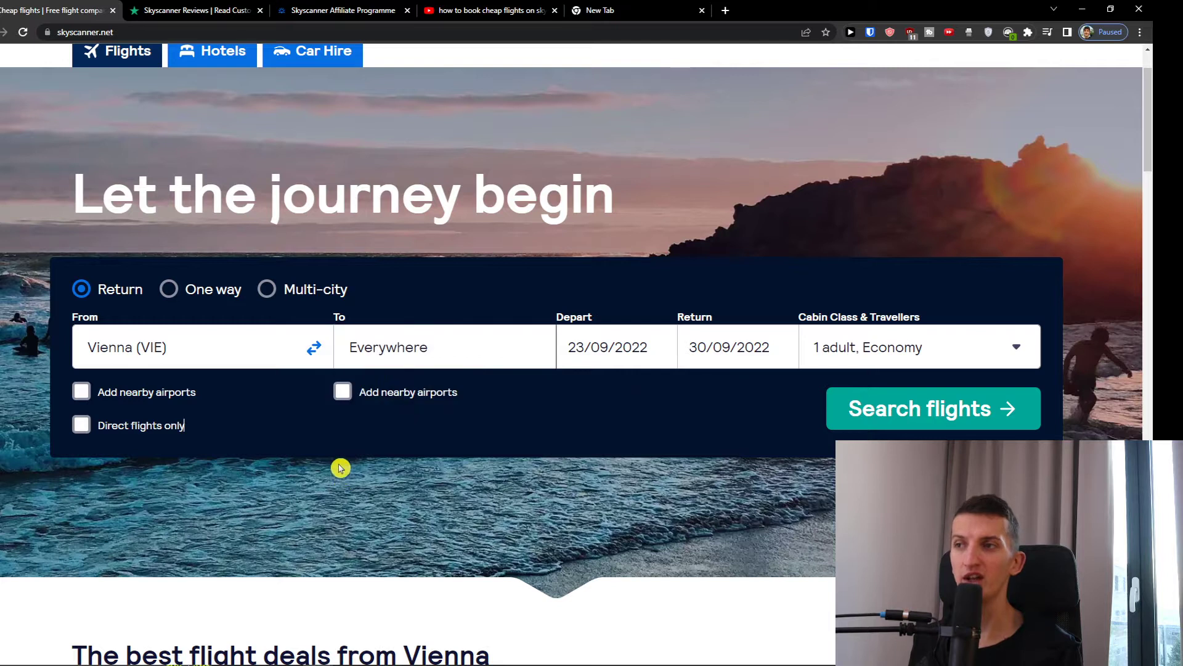
- Include airports near Vienna and limit the search to direct flights only
click(158, 405)
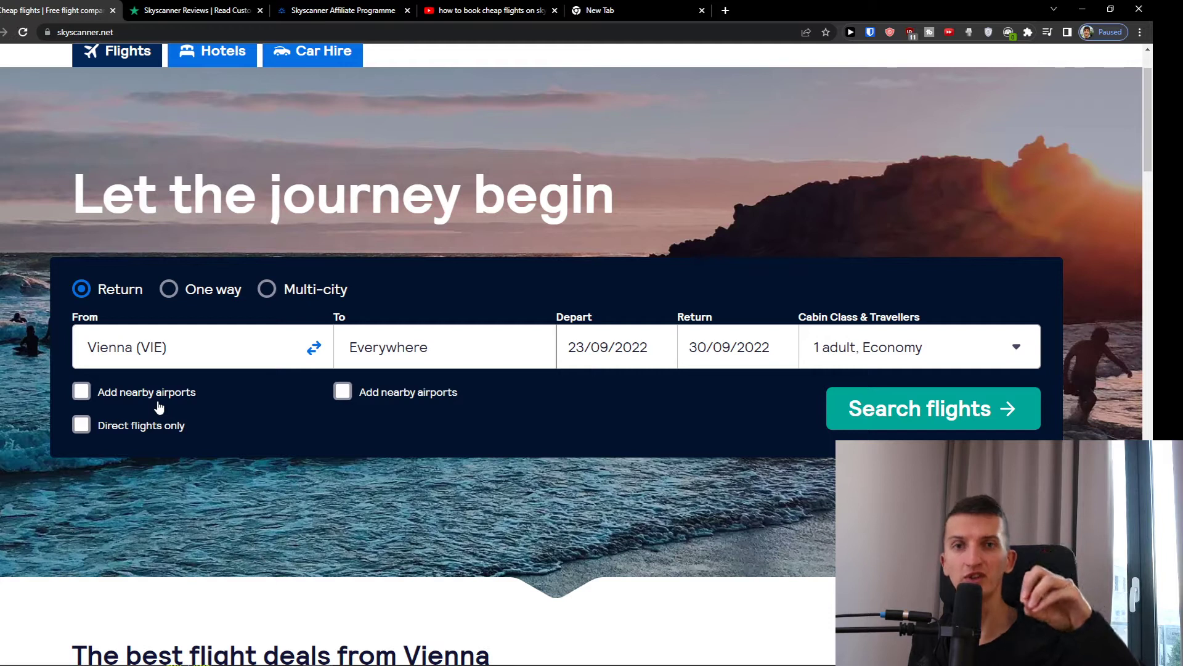
click(159, 406)
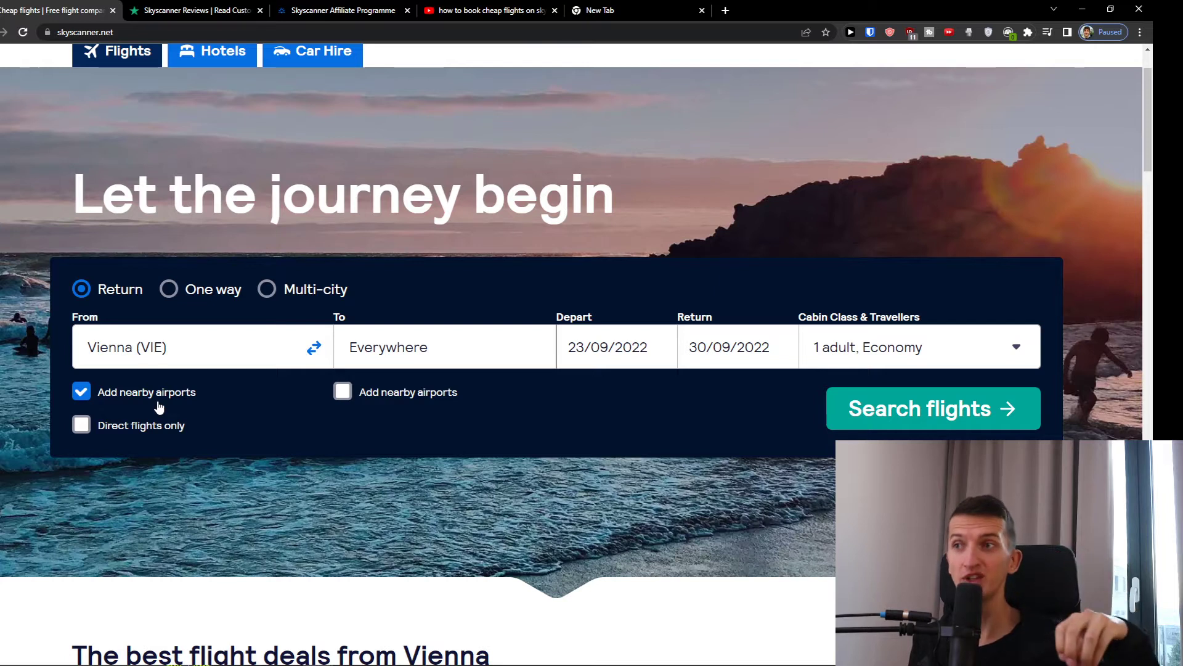
click(149, 437)
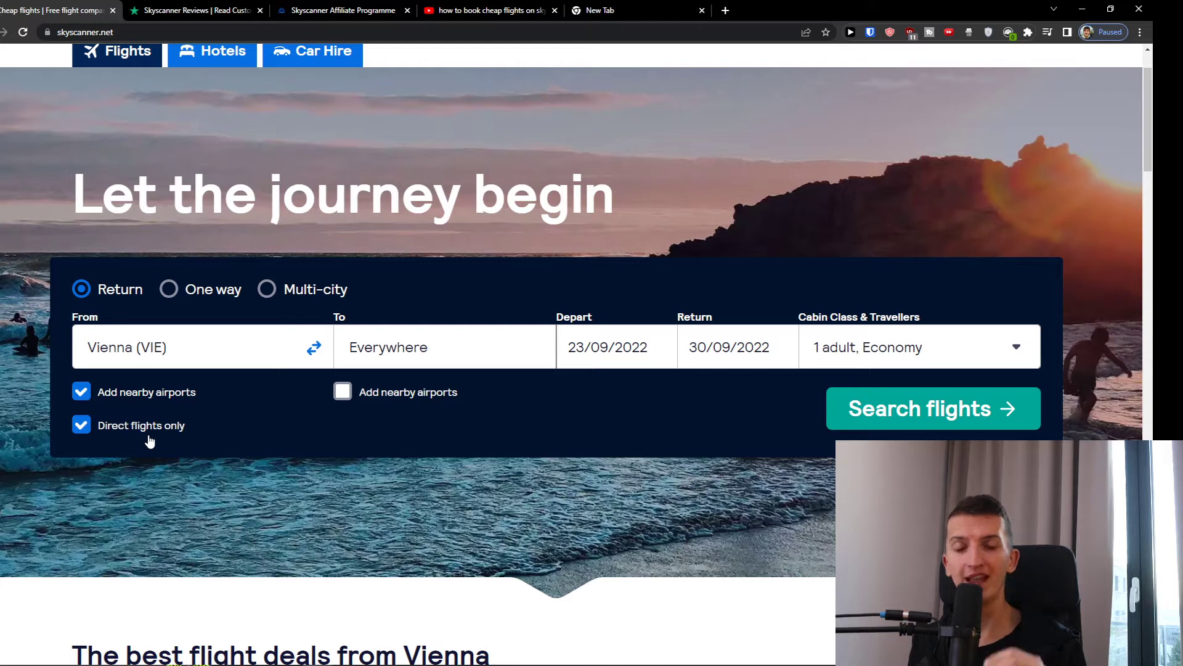
scroll(154, 438, down, 1)
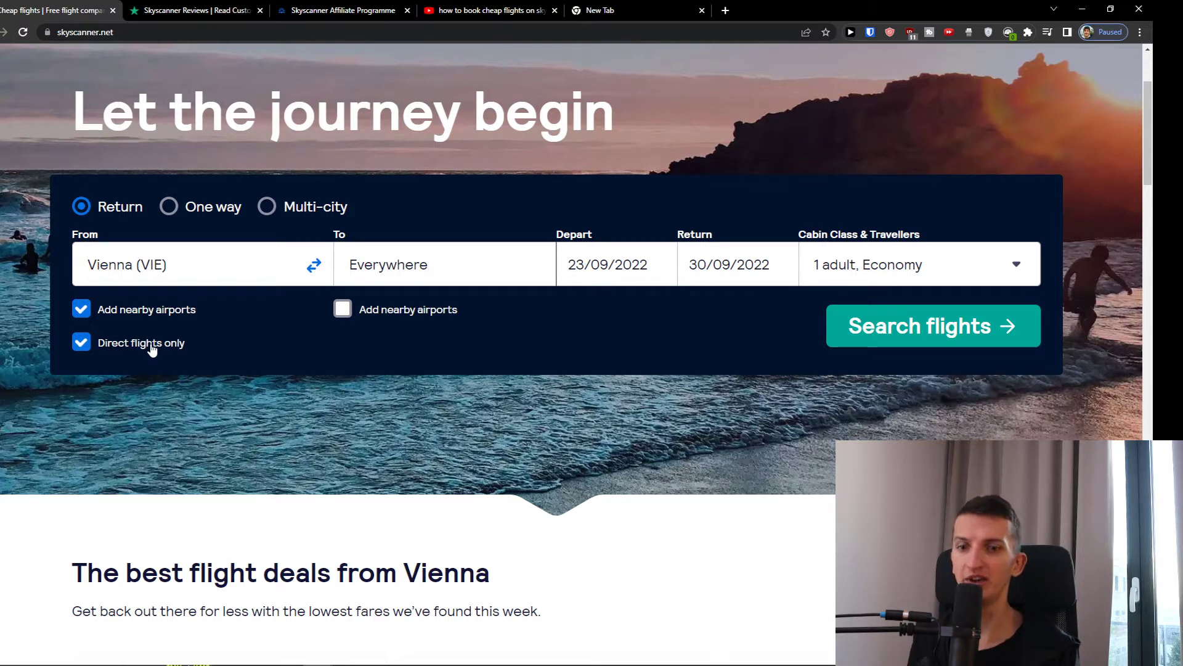
- Turn destination nearby airports on and off, then replace Everywhere with Spain
click(385, 319)
click(384, 319)
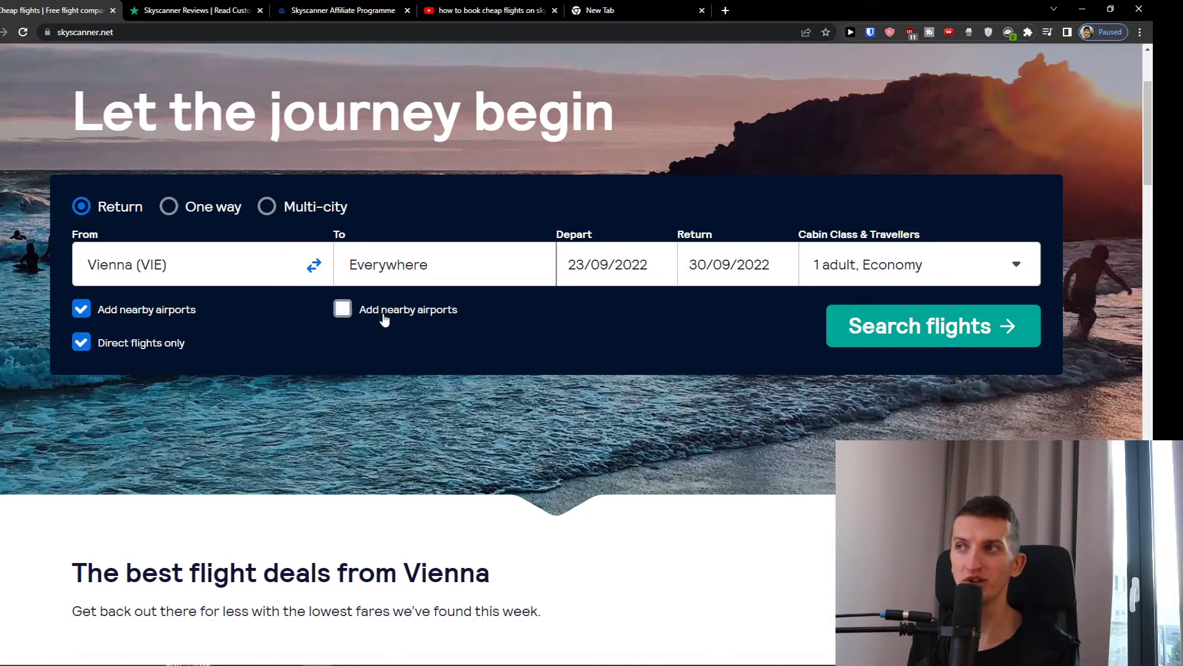
click(202, 259)
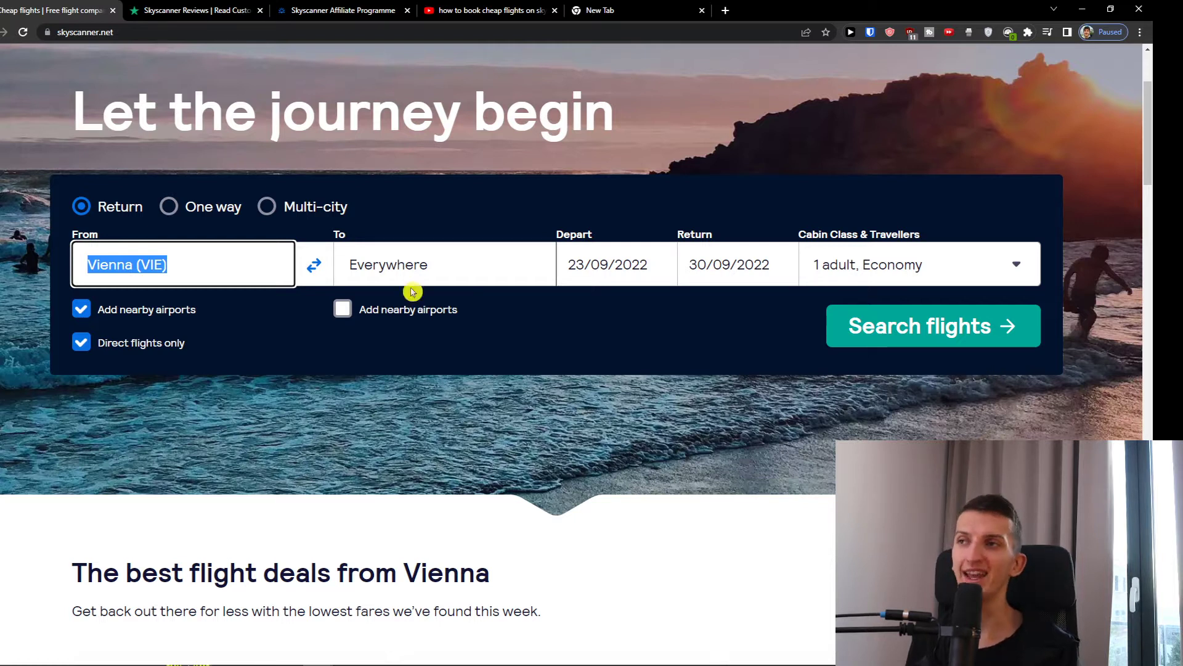
click(459, 265)
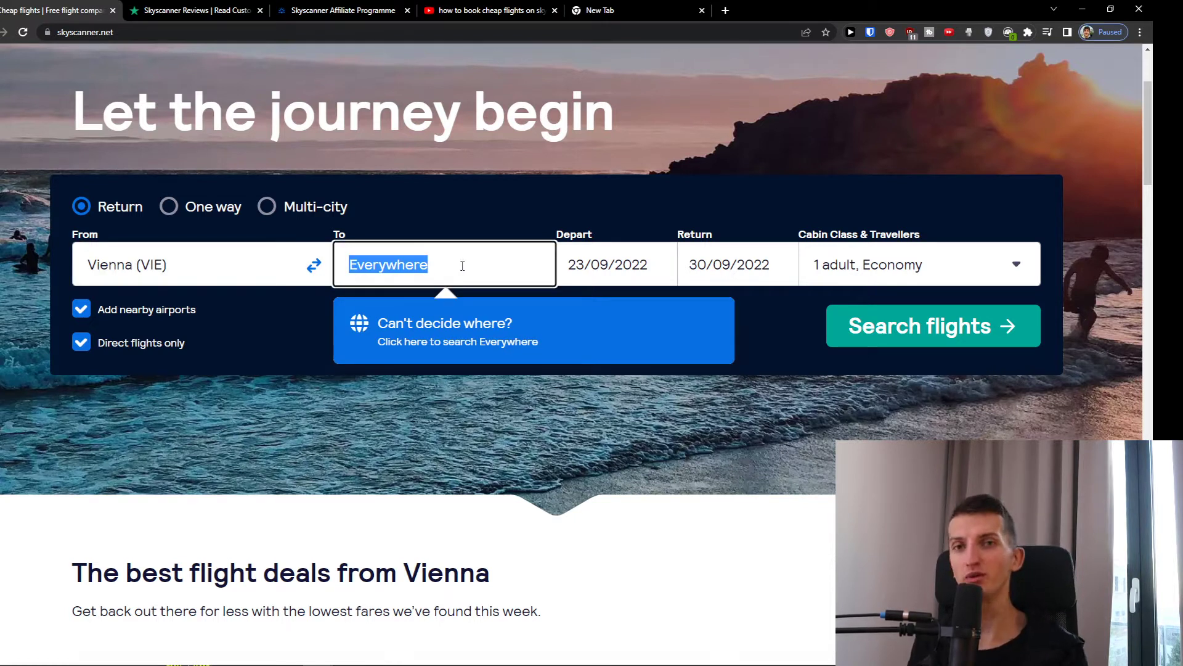
text(Spain)
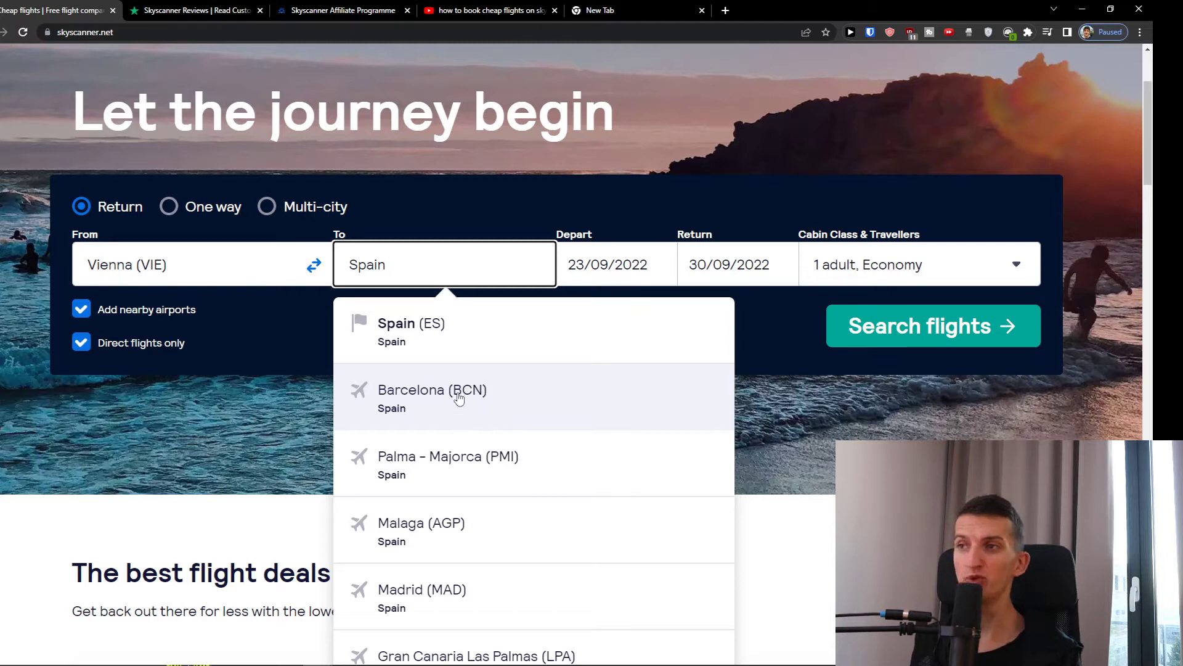
scroll(460, 400, down, 1)
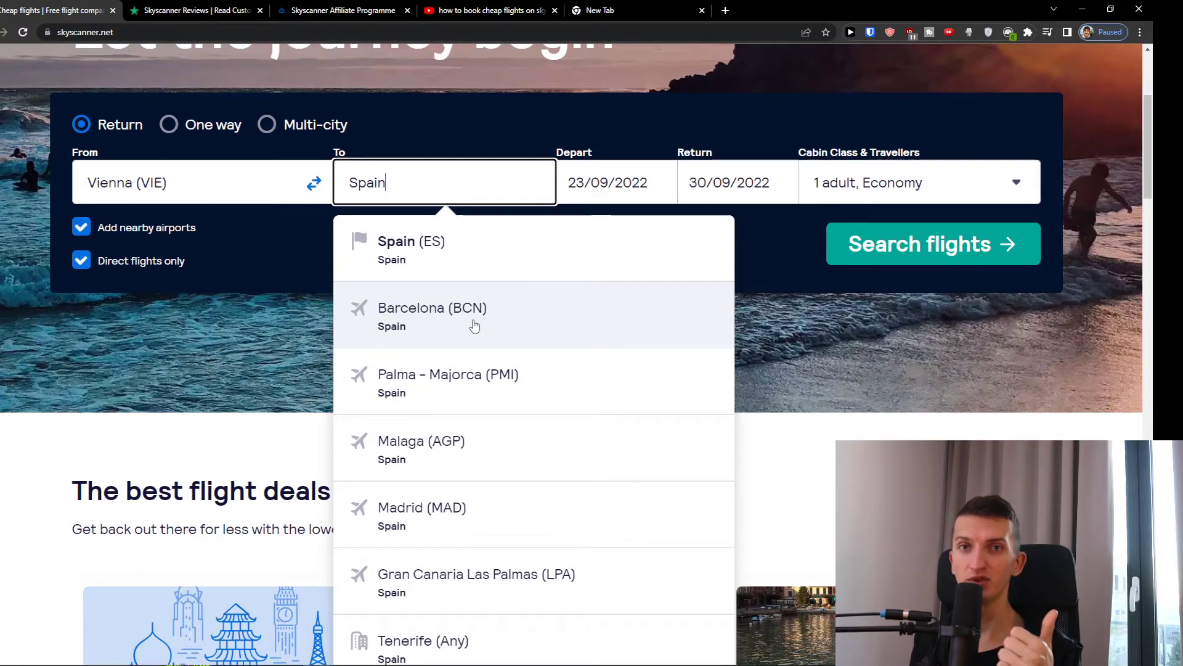
scroll(466, 455, down, 1)
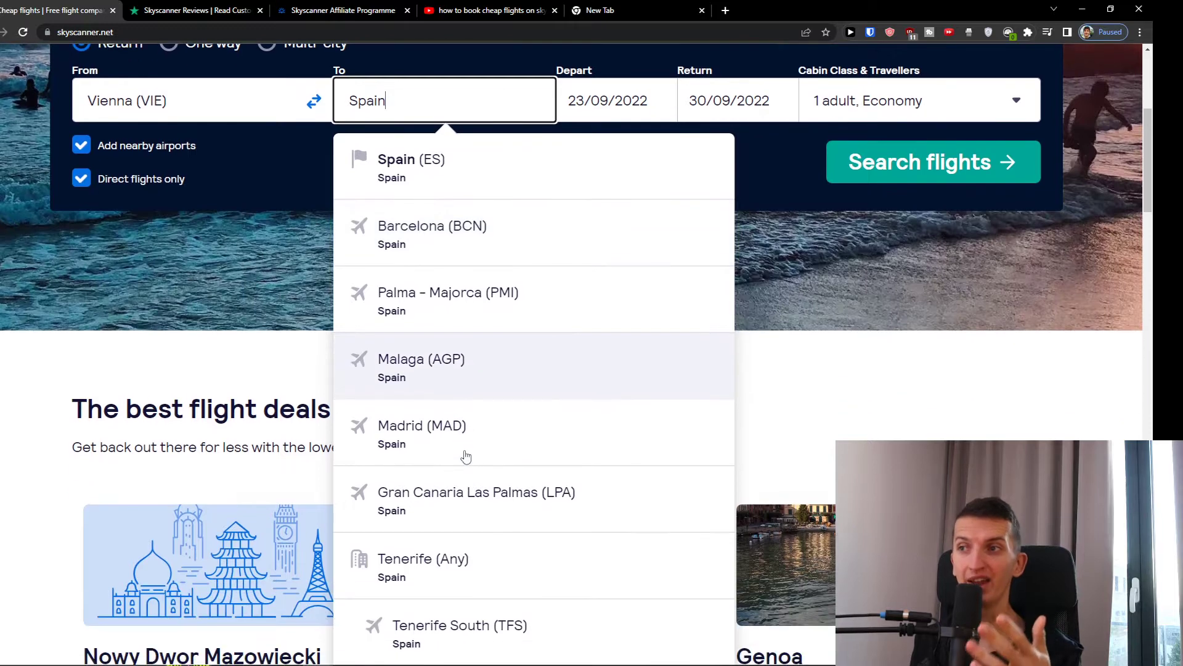
scroll(466, 453, down, 2)
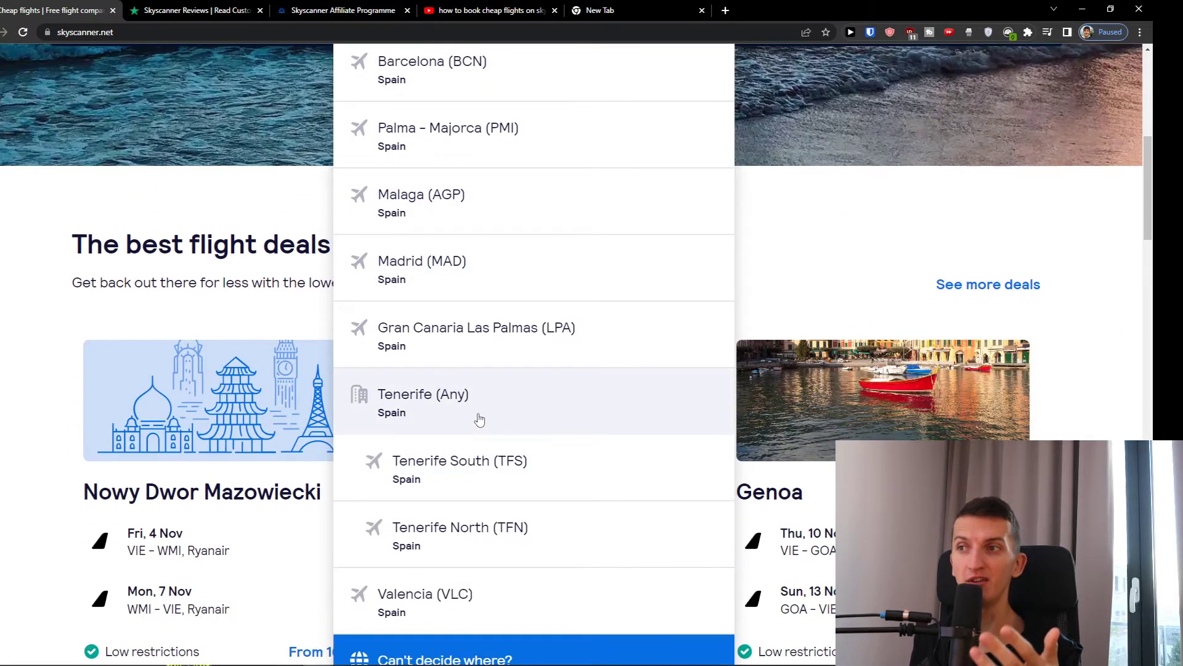
scroll(518, 111, up, 3)
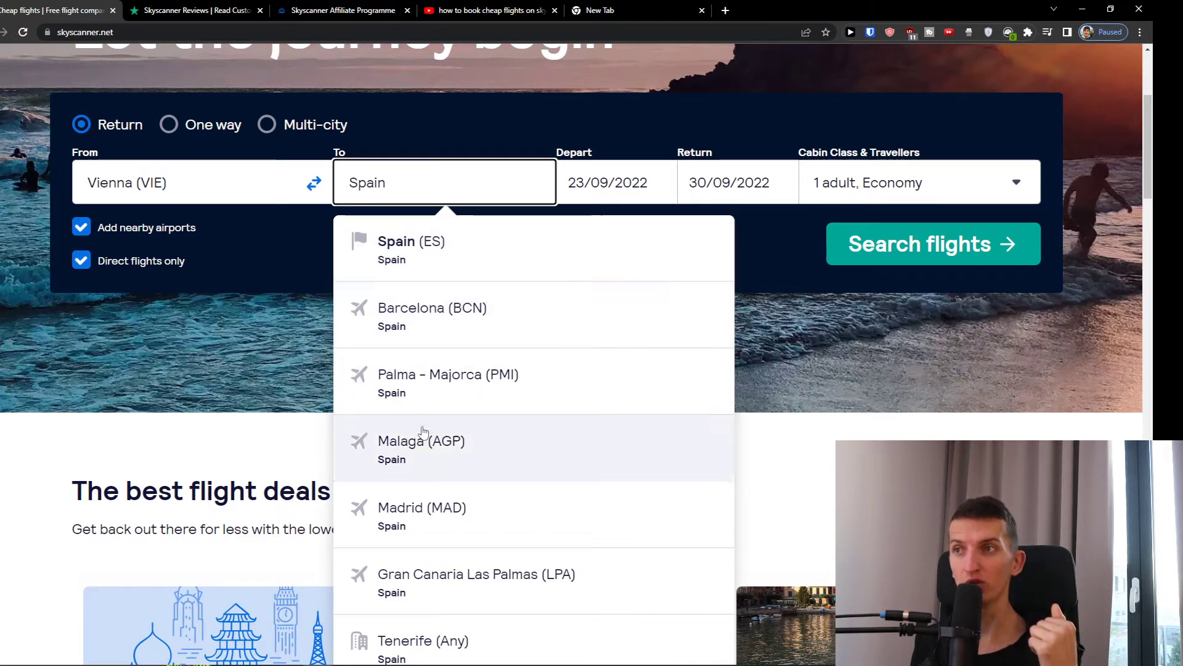
- Replace Spain with Barcelona and pick Barcelona (BCN) from the suggestions
double_click(438, 190)
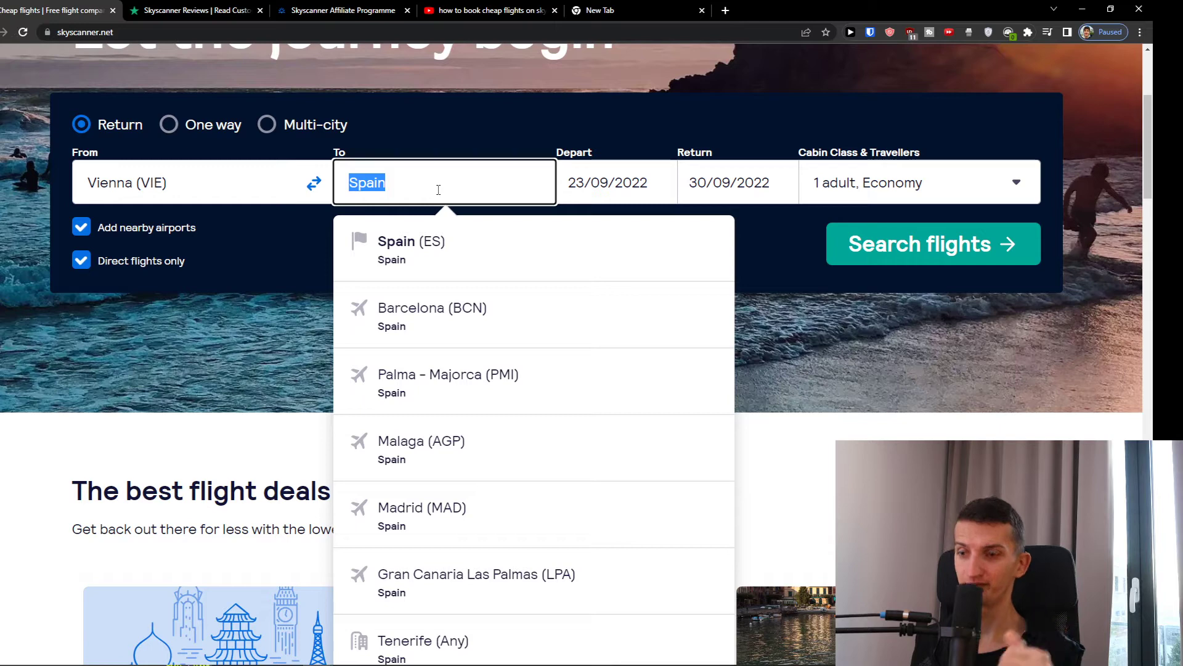
key(BackSpace)
text(Barcelona h)
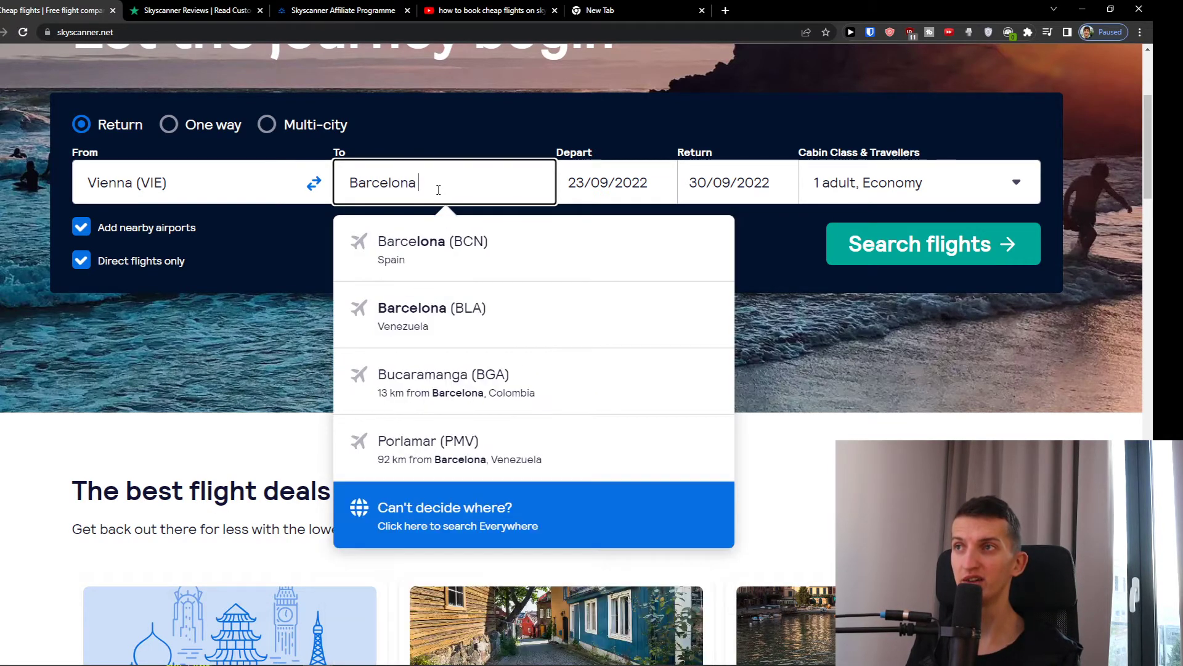
key(BackSpace)
key(BackSpace)
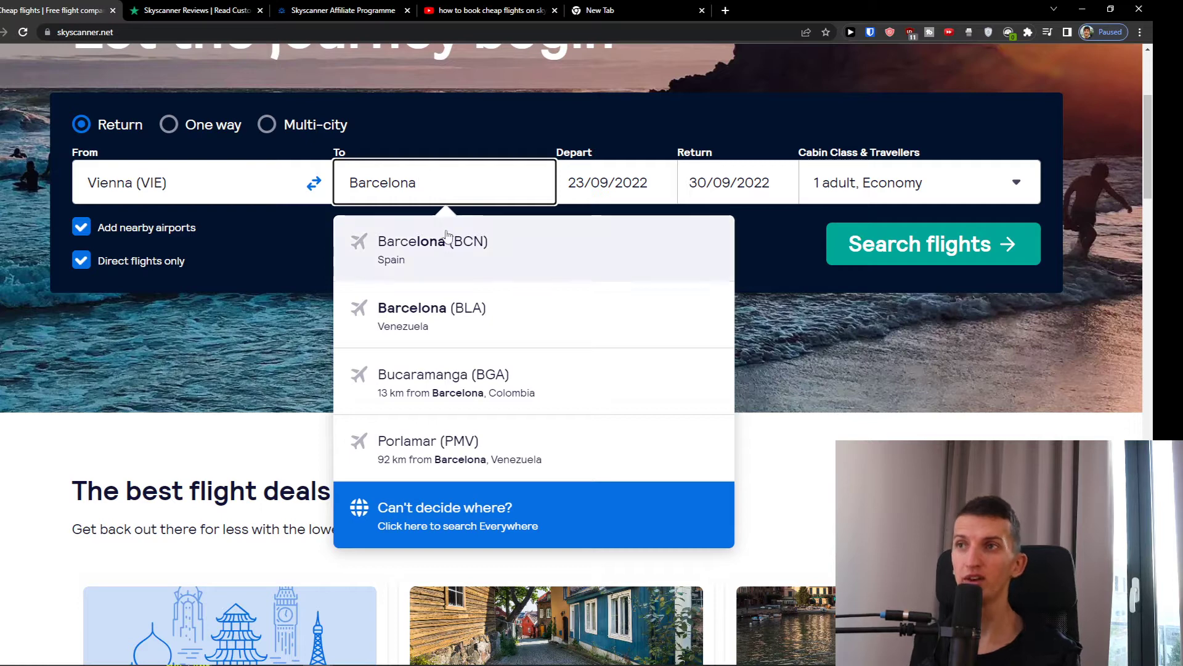
click(445, 245)
scroll(534, 245, up, 1)
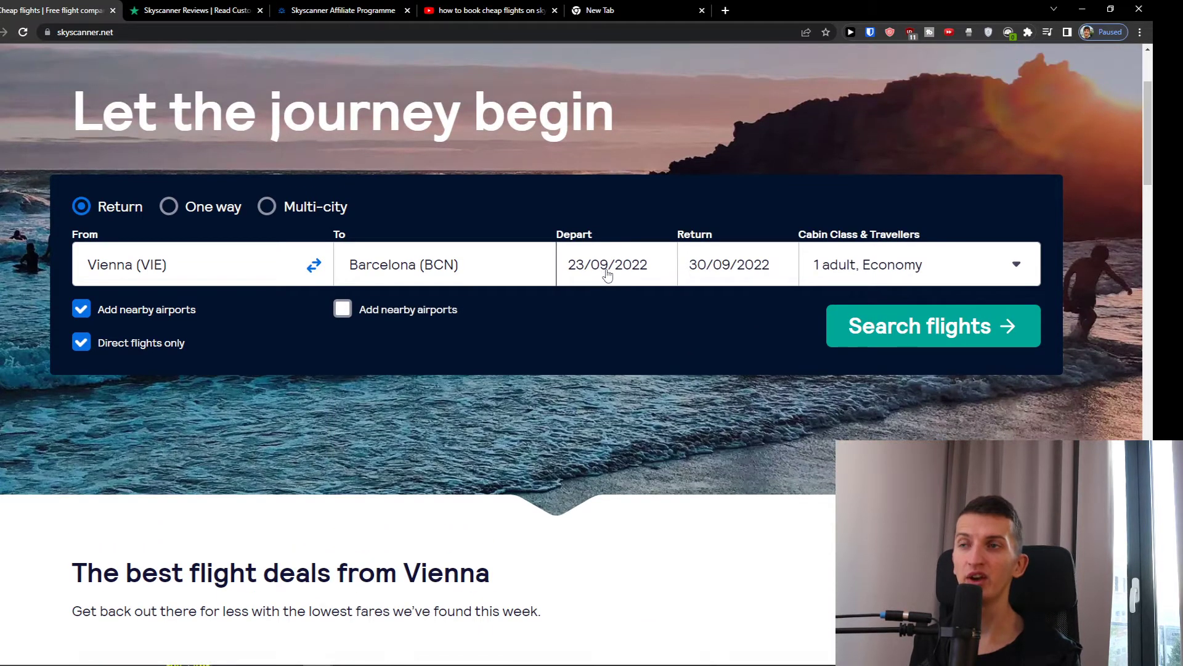
- Set the departure date to 1 October 2022 and the return date to 15 October 2022
click(607, 276)
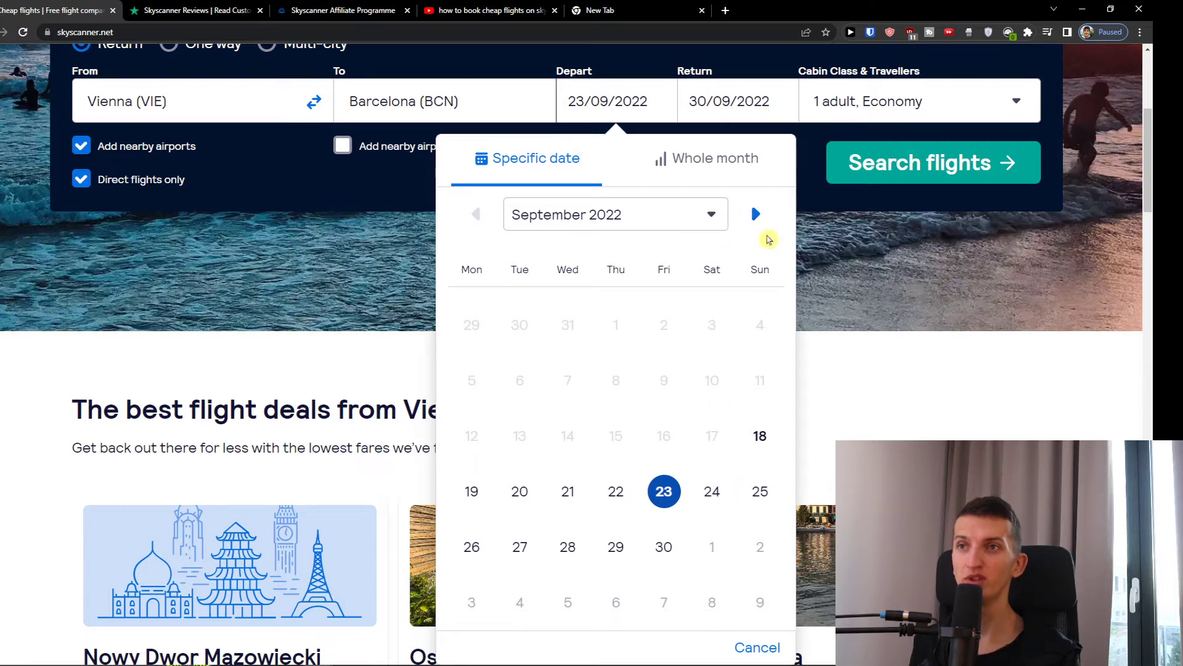
click(755, 214)
click(711, 322)
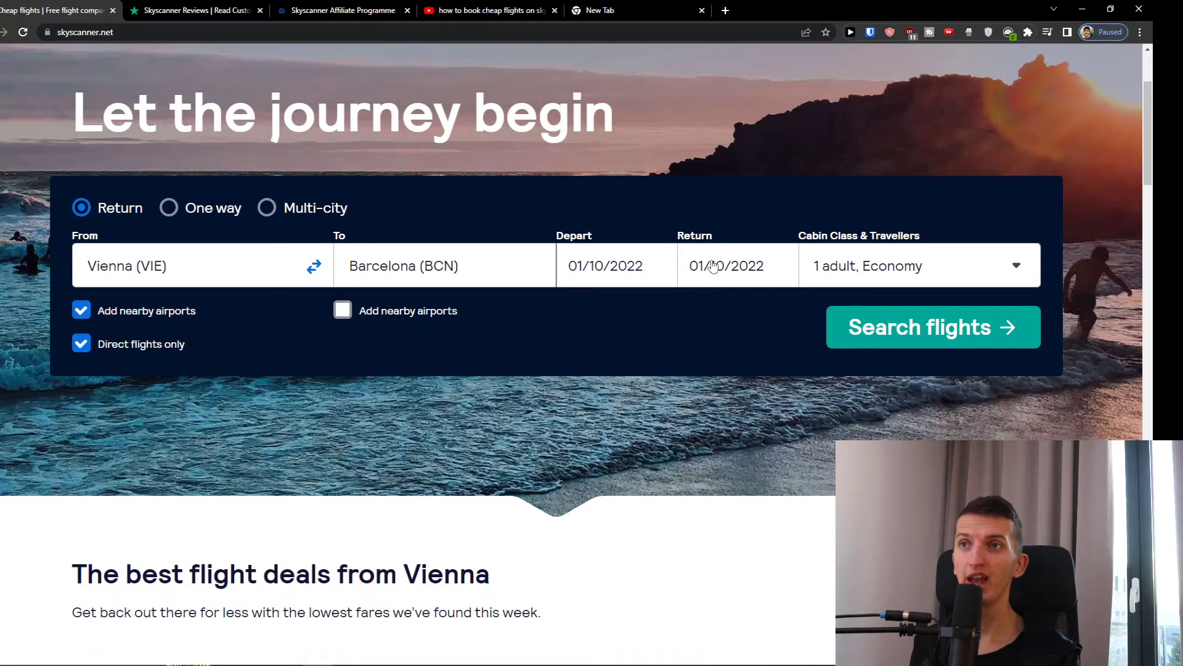
click(712, 267)
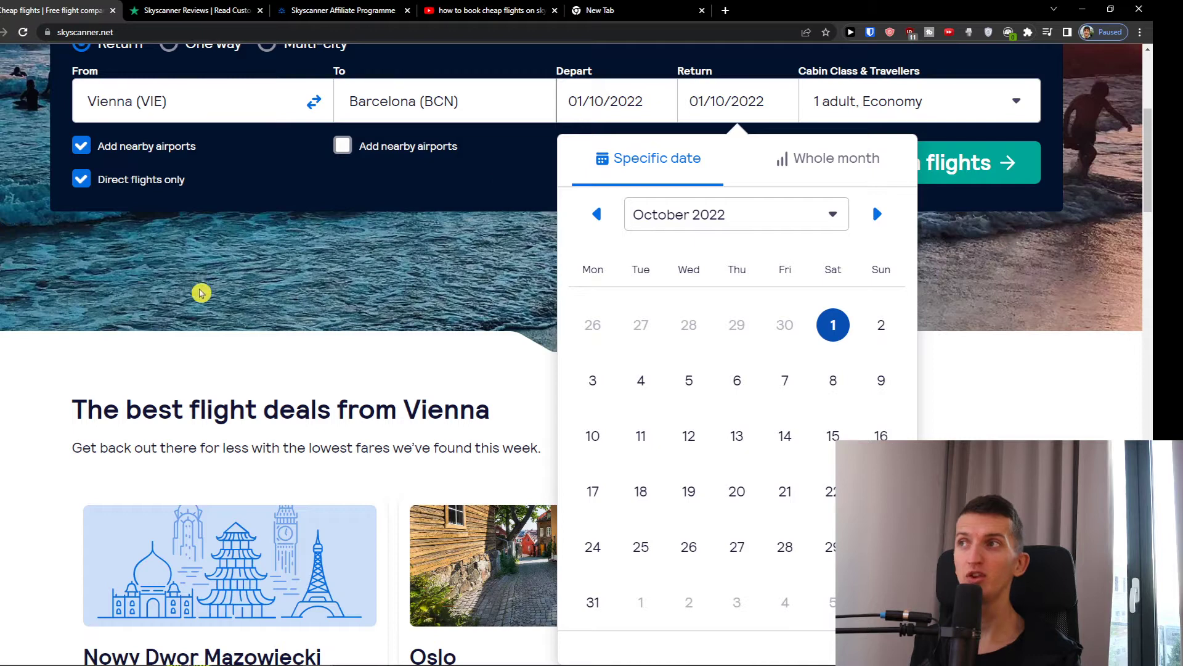
scroll(200, 294, up, 1)
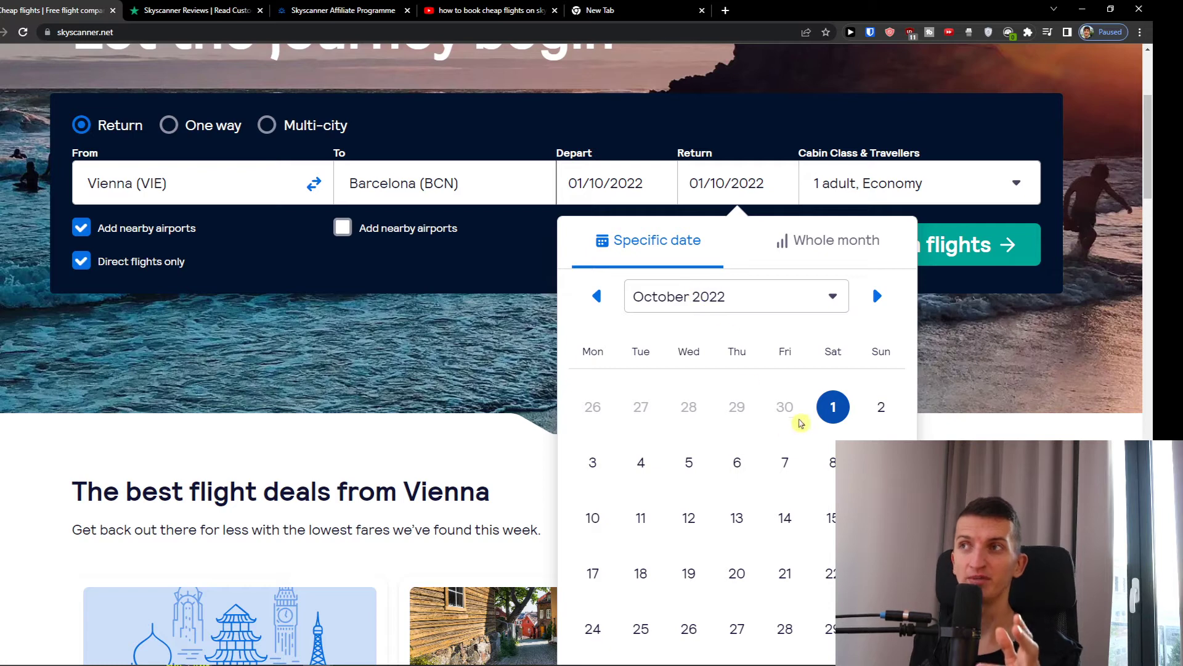
scroll(802, 426, down, 1)
click(832, 442)
scroll(800, 346, up, 2)
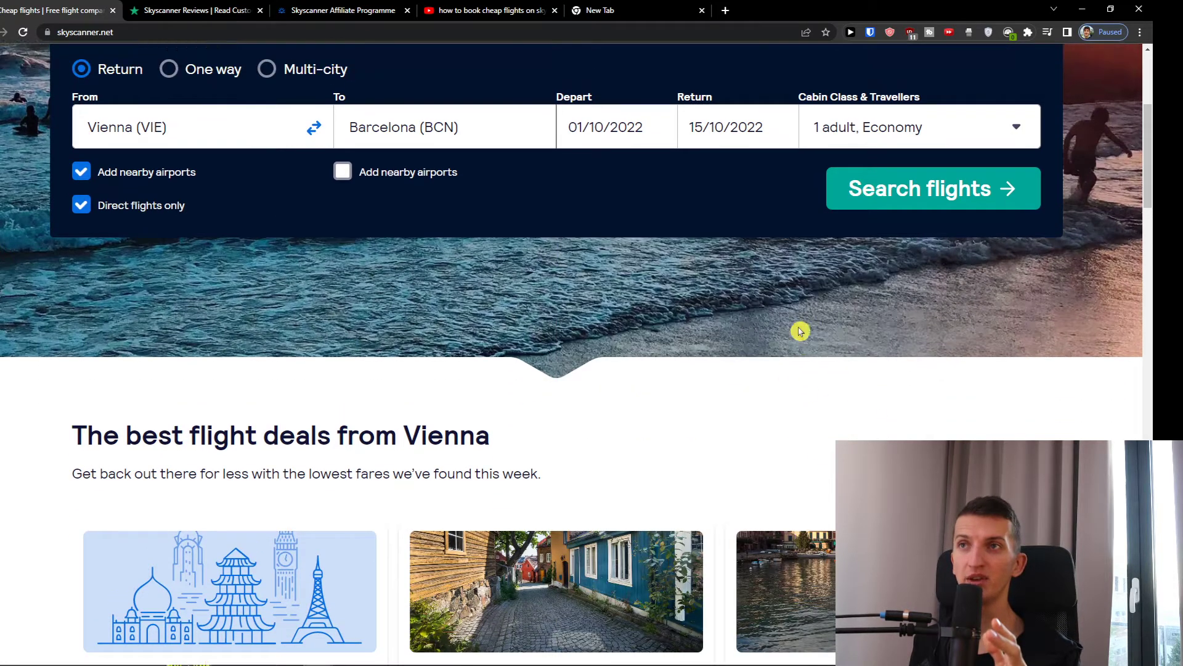
- Try Premium Economy and 2 adults, then settle back on 1 adult in Economy
click(820, 268)
scroll(701, 396, down, 2)
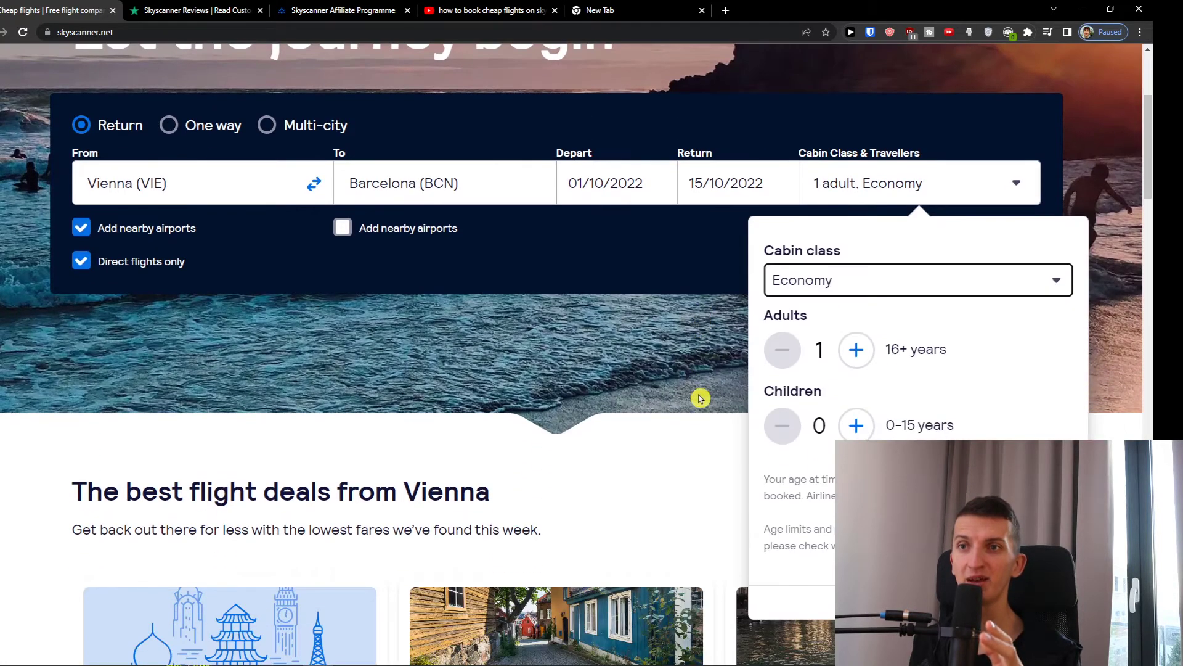
click(858, 192)
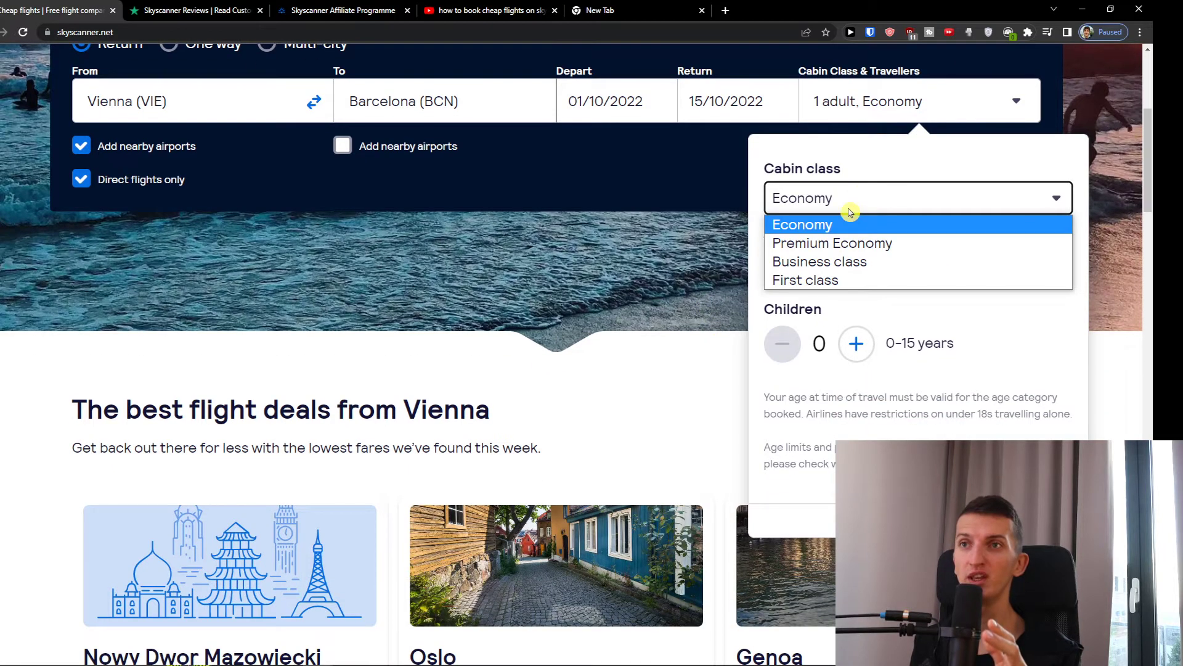
click(833, 242)
click(832, 208)
click(828, 228)
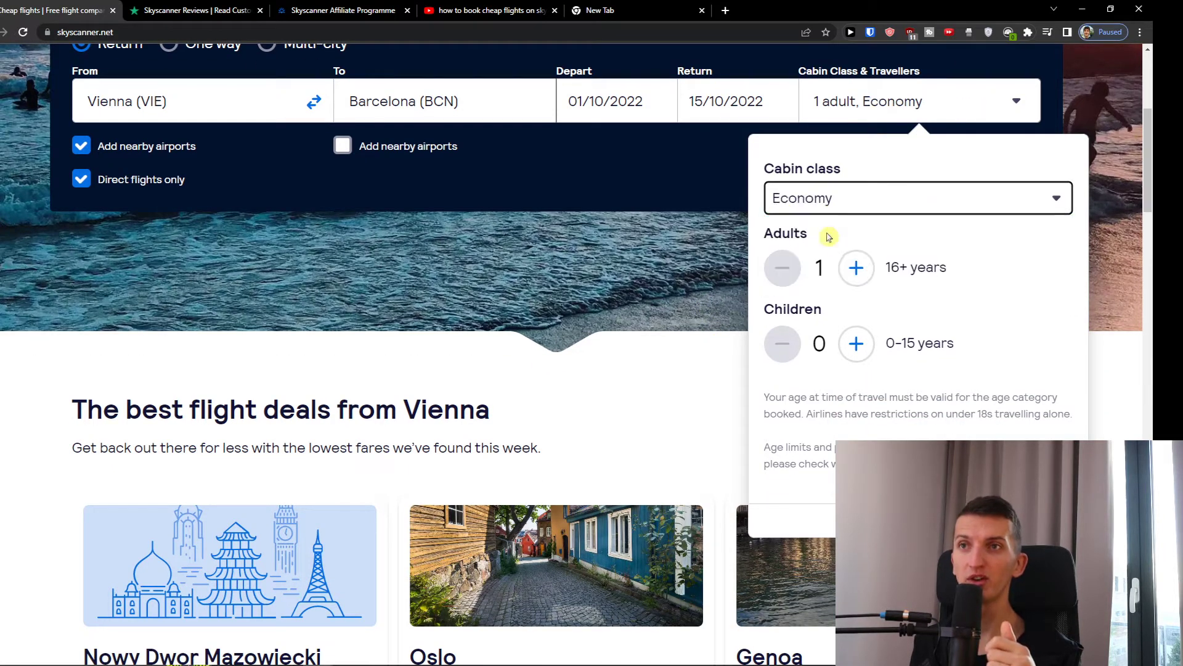
click(856, 268)
click(782, 269)
click(856, 267)
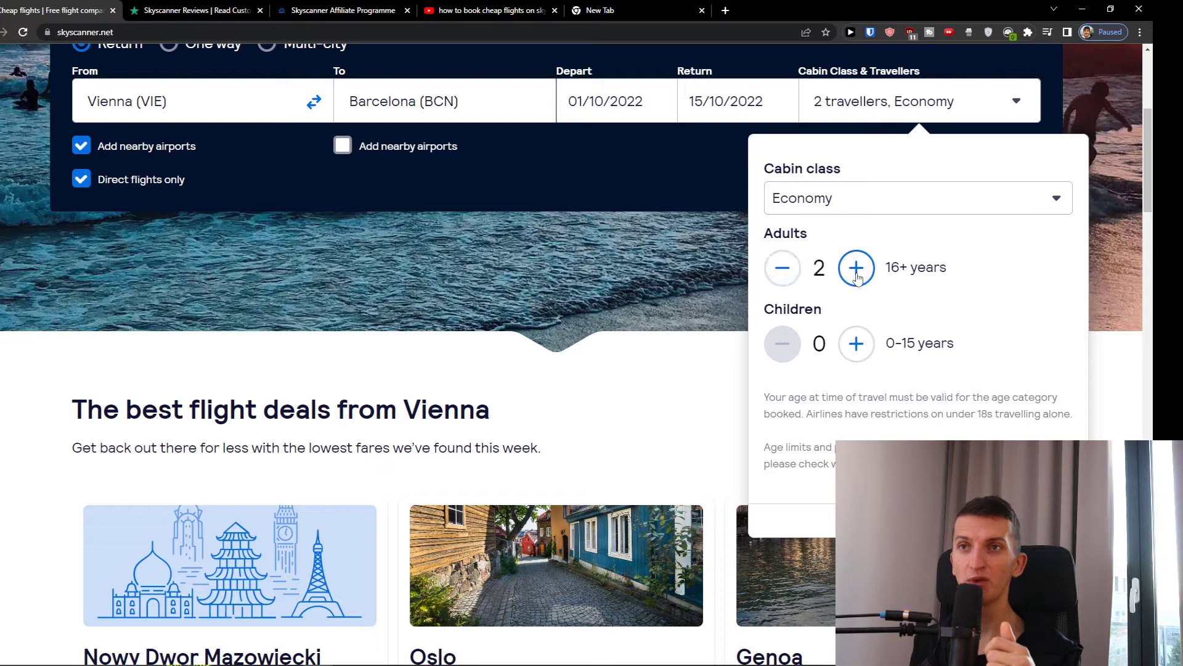
click(783, 268)
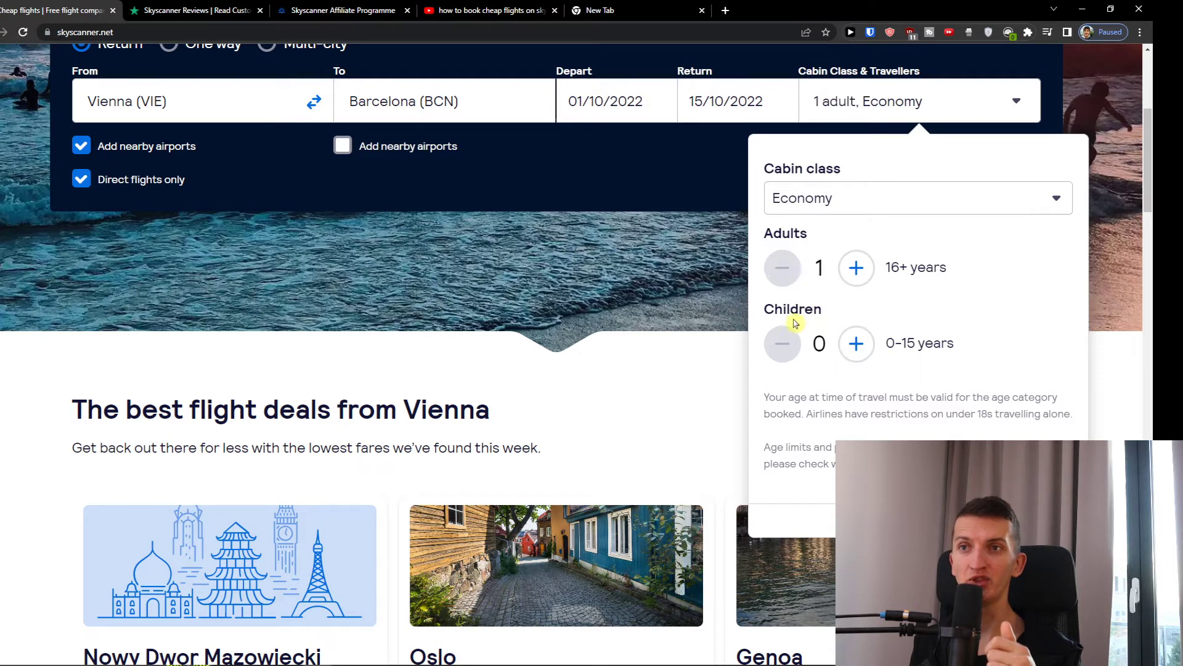
click(855, 197)
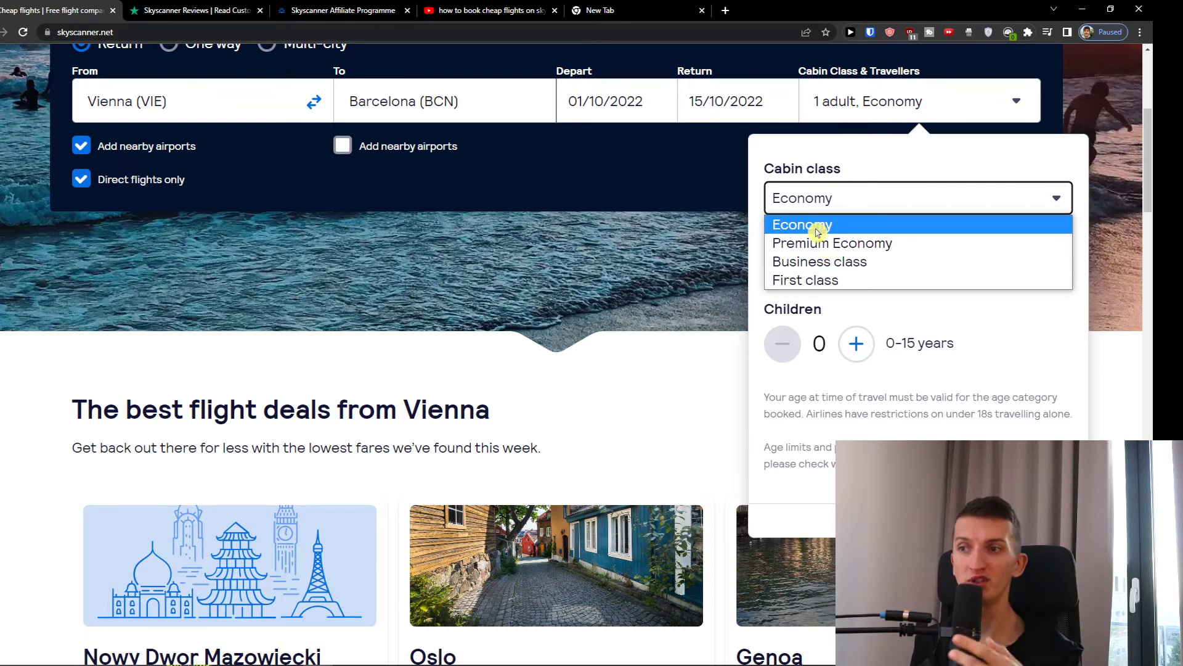
click(818, 228)
- Close the traveller settings and search Vienna–Barcelona flights
click(1058, 520)
scroll(873, 178, up, 3)
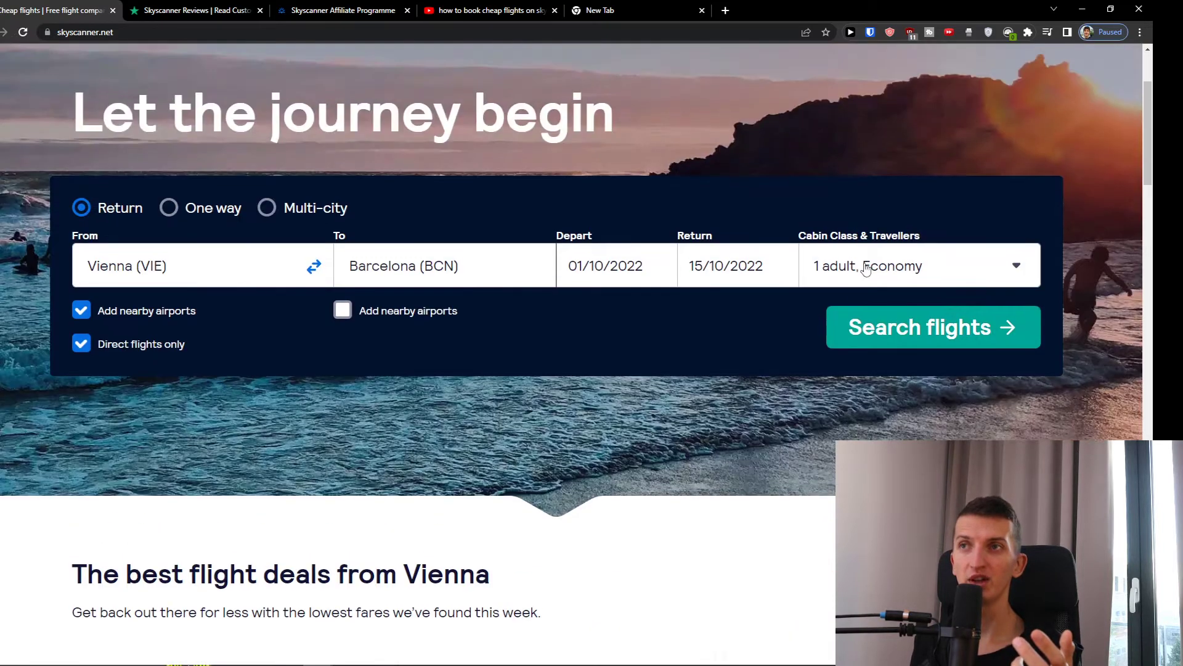
click(854, 337)
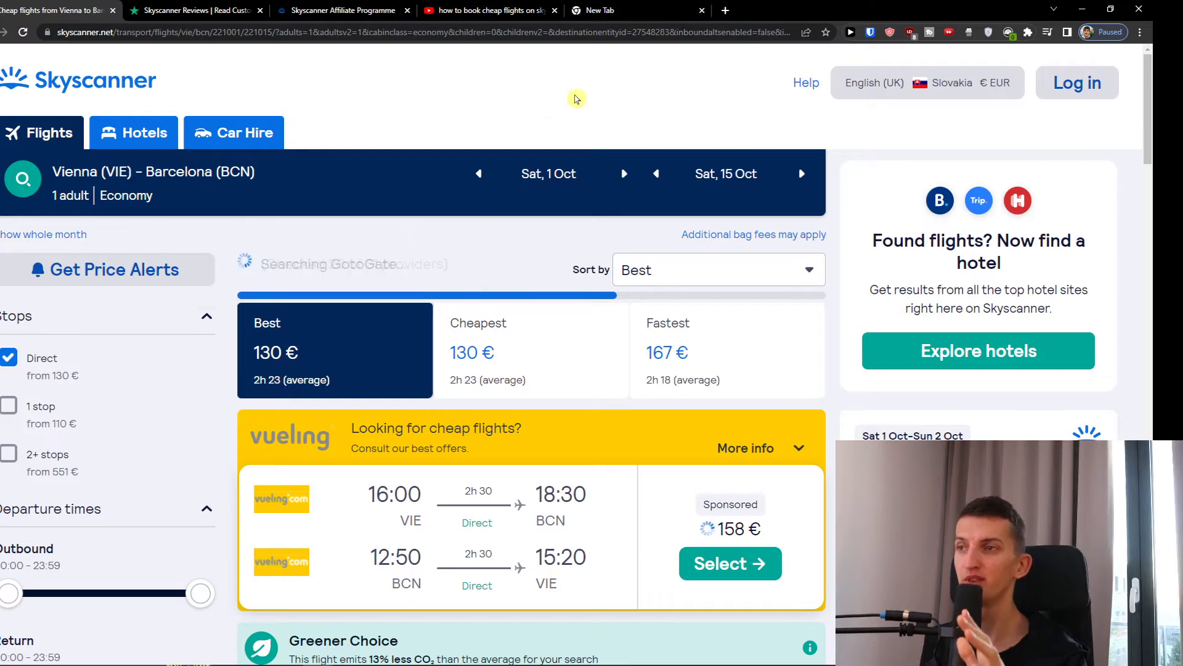
- Scroll through the direct Vienna–Barcelona results for 1–15 October
click(616, 11)
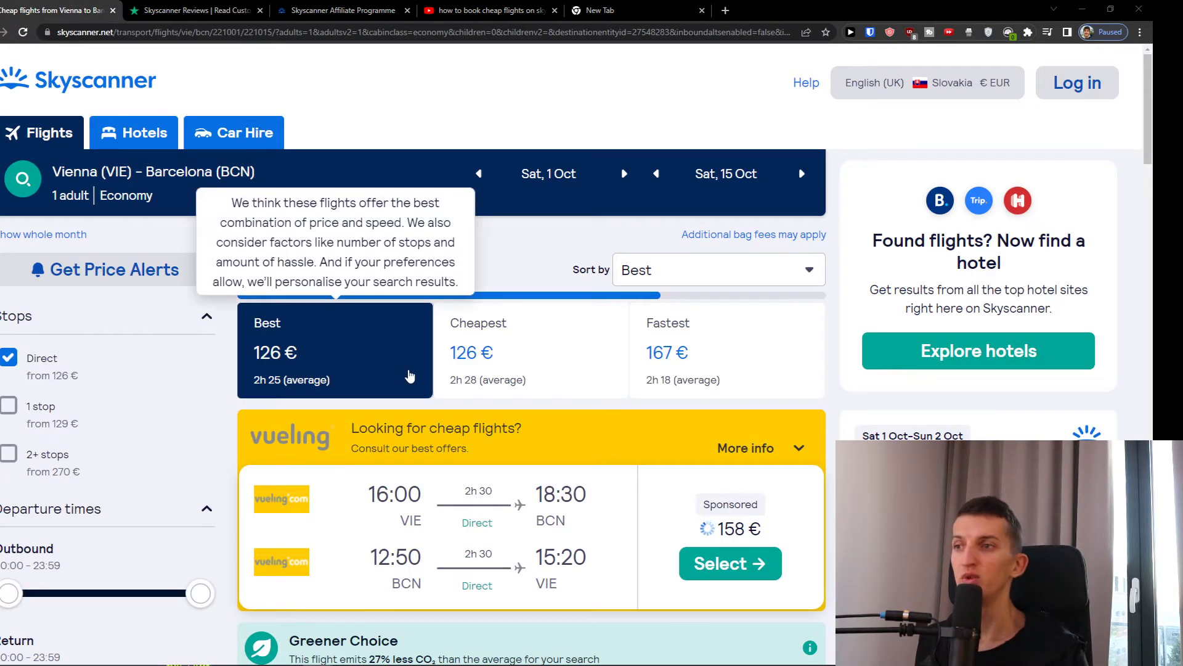
scroll(400, 215, down, 1)
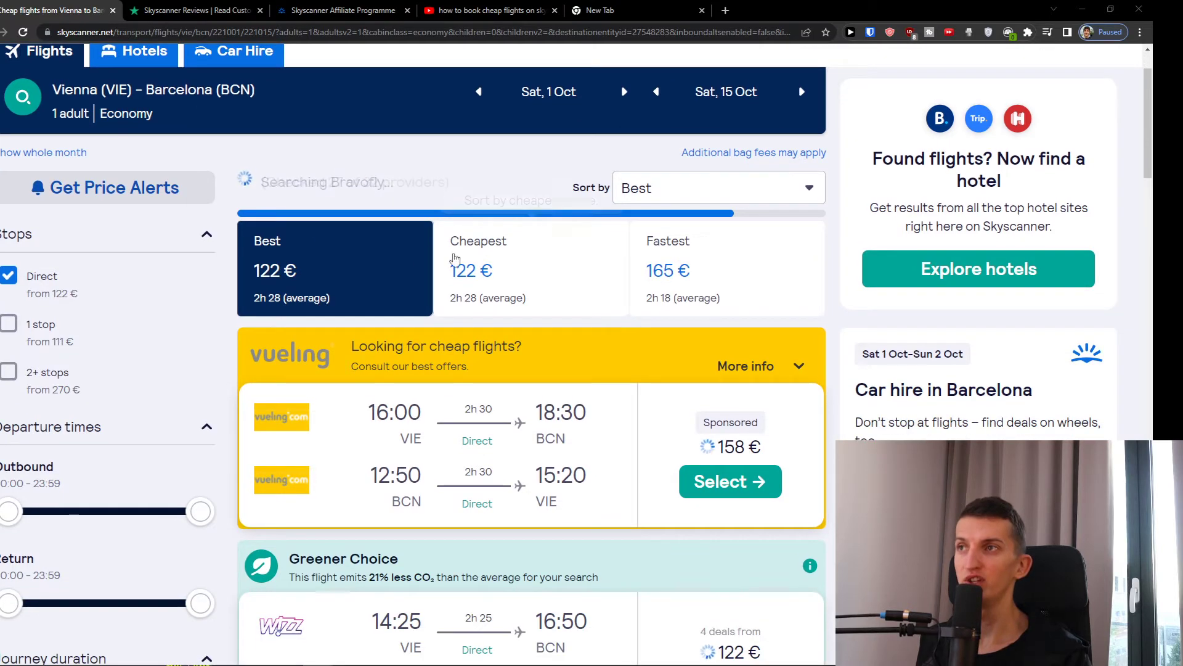
mouse_move(417, 274)
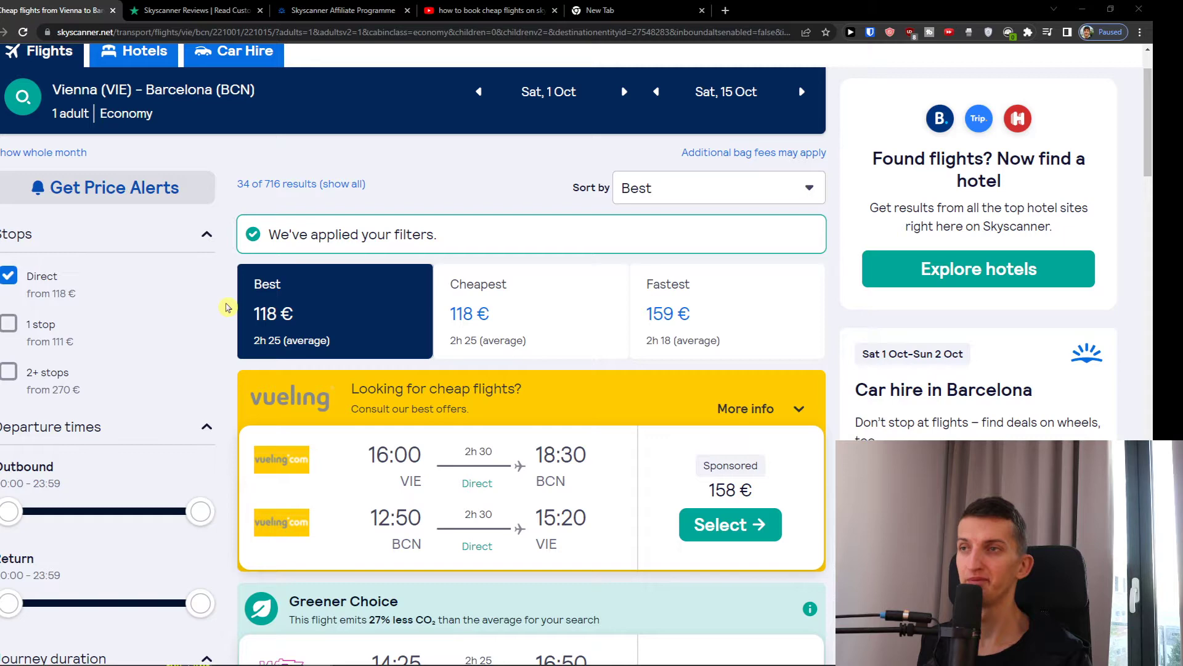
scroll(224, 307, up, 1)
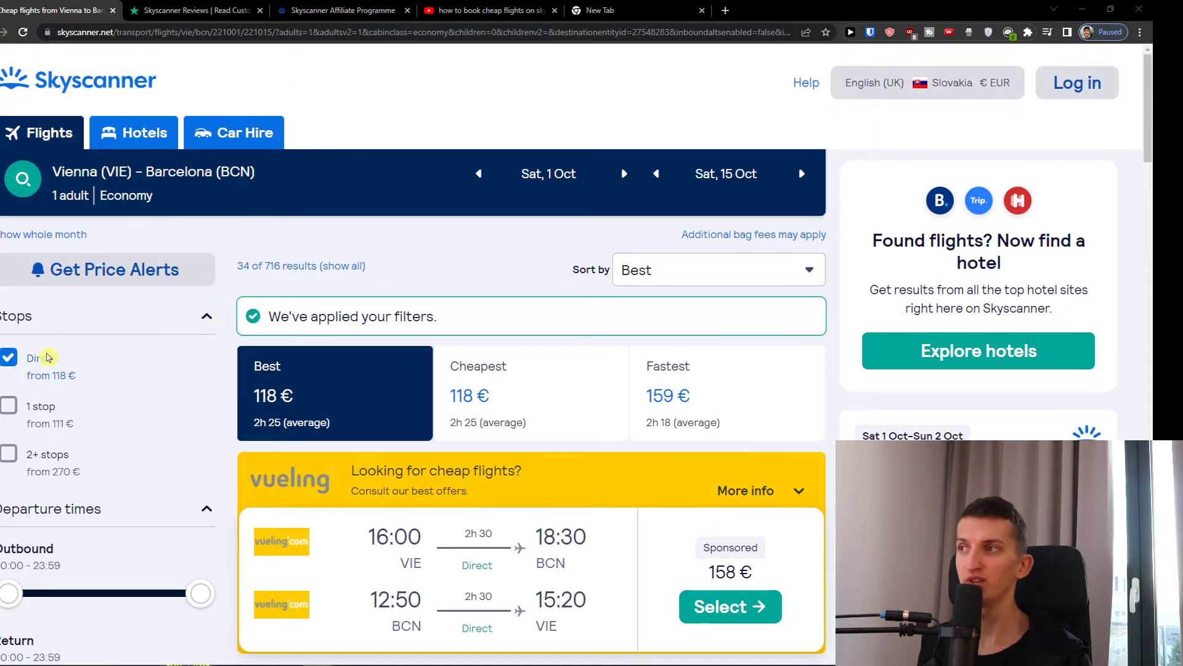
scroll(50, 356, down, 1)
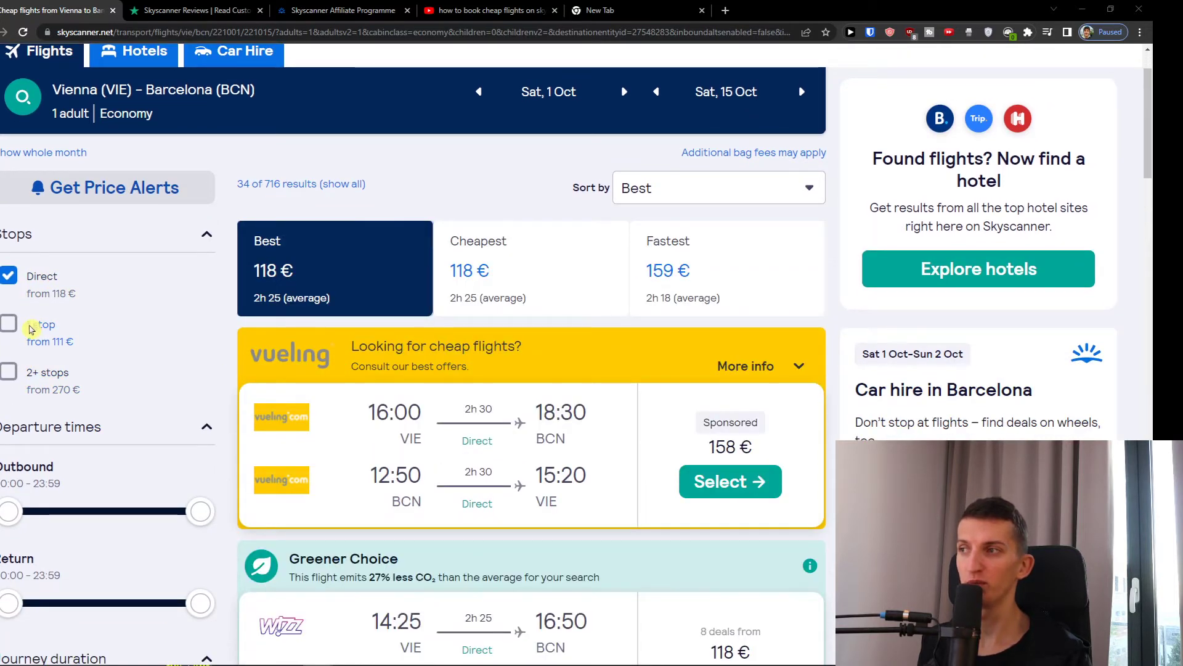
scroll(31, 328, down, 1)
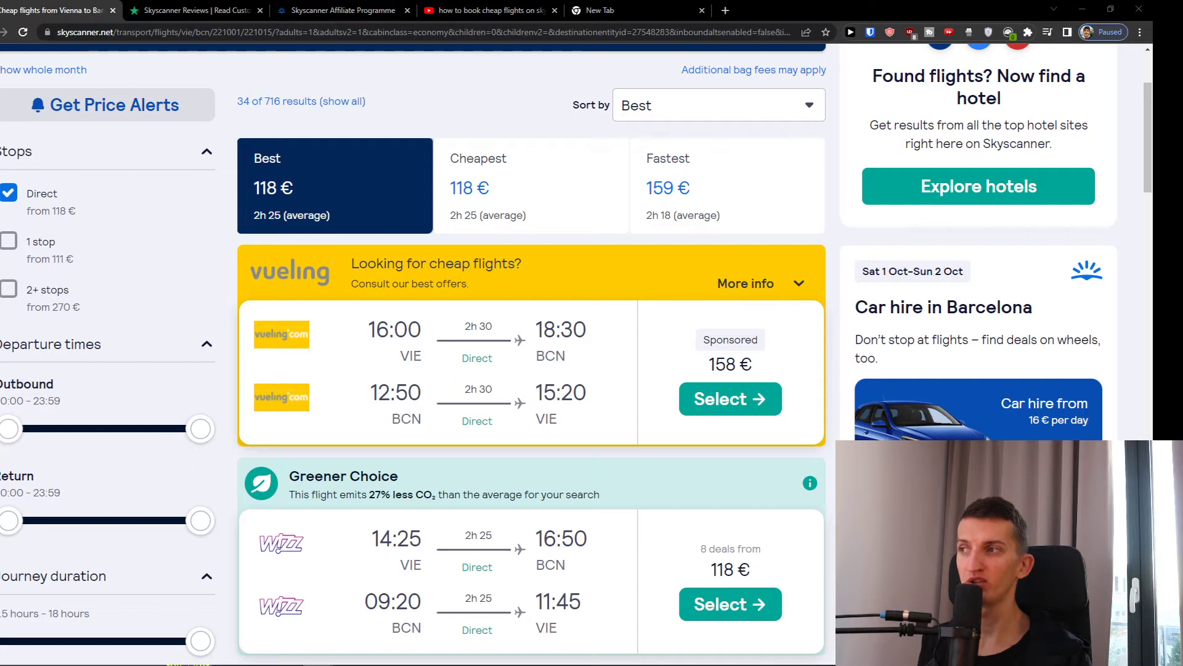
scroll(53, 462, down, 3)
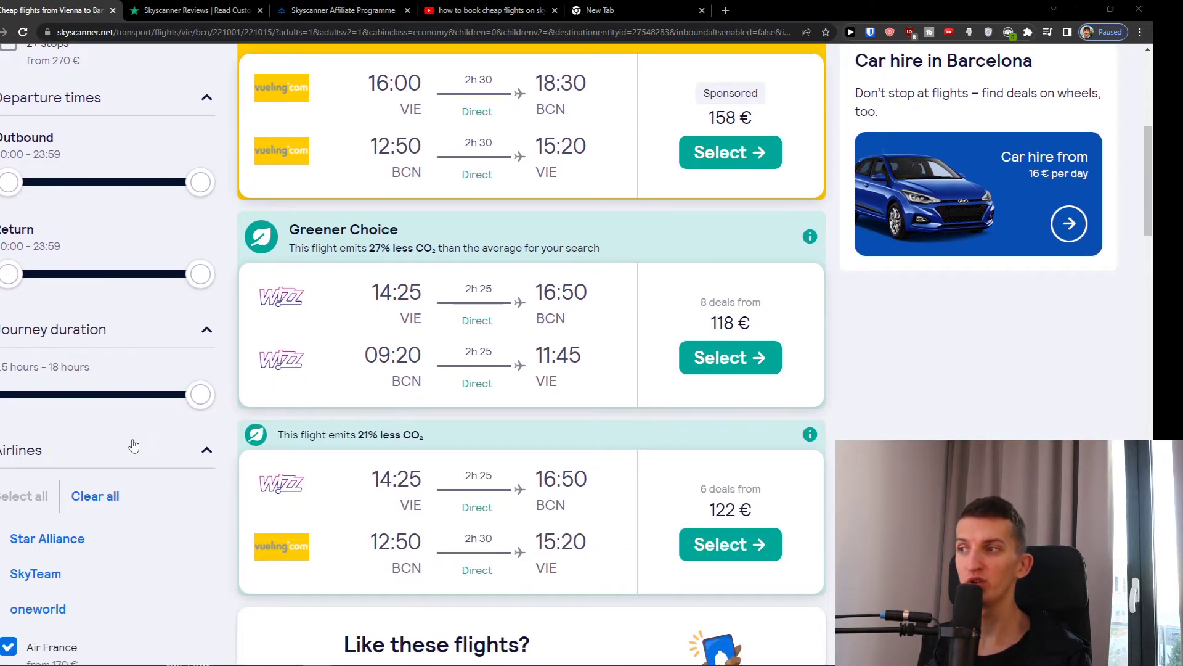
scroll(133, 446, down, 1)
scroll(120, 565, down, 3)
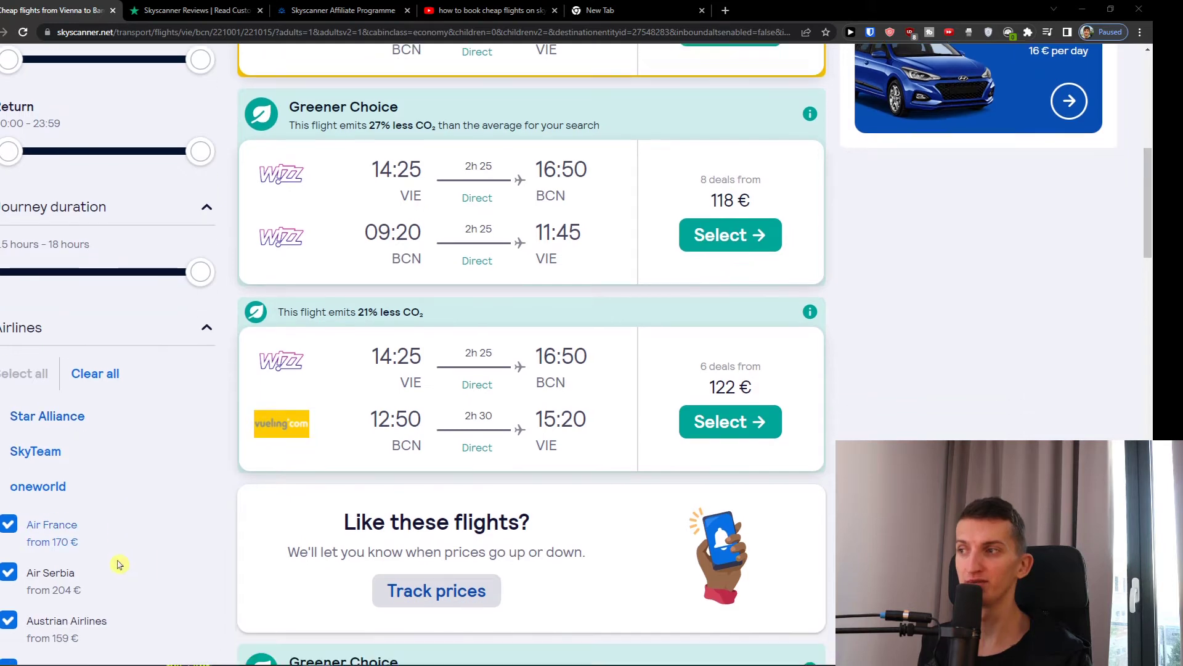
scroll(119, 565, down, 5)
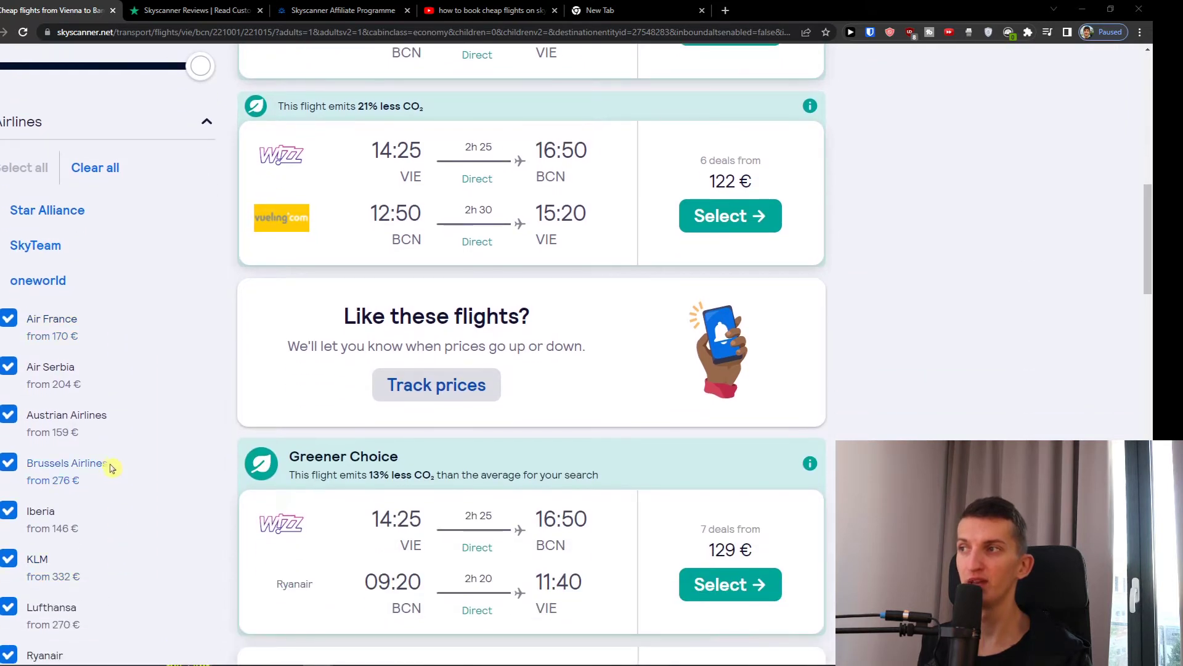
scroll(90, 404, up, 15)
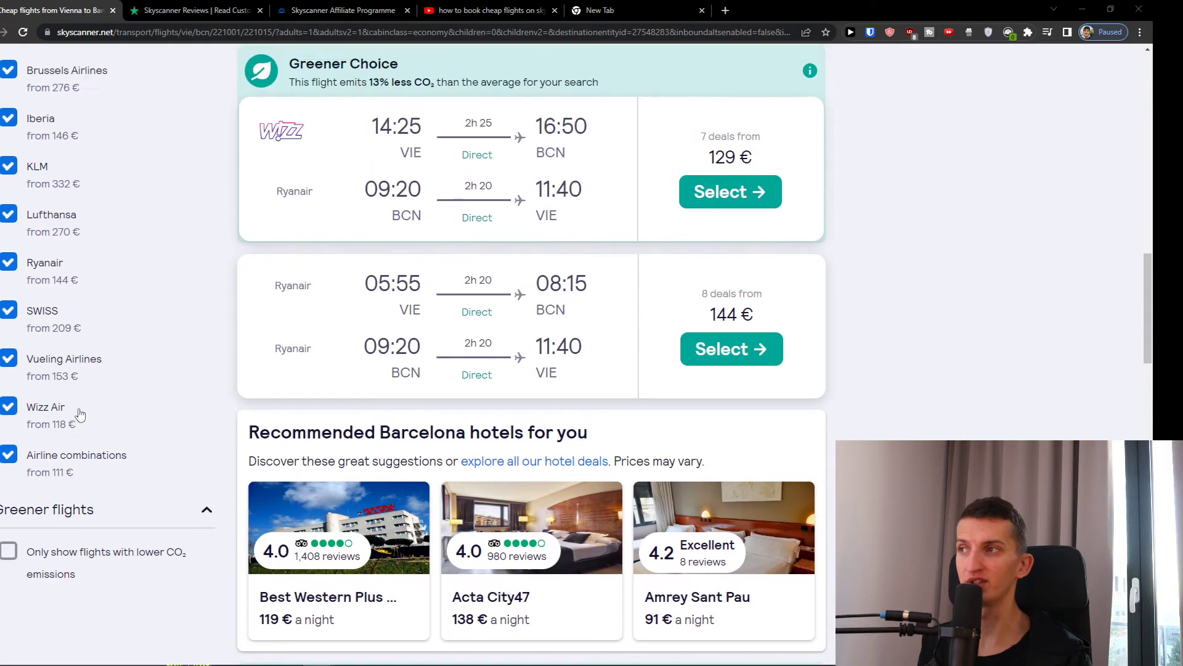
scroll(499, 295, up, 1)
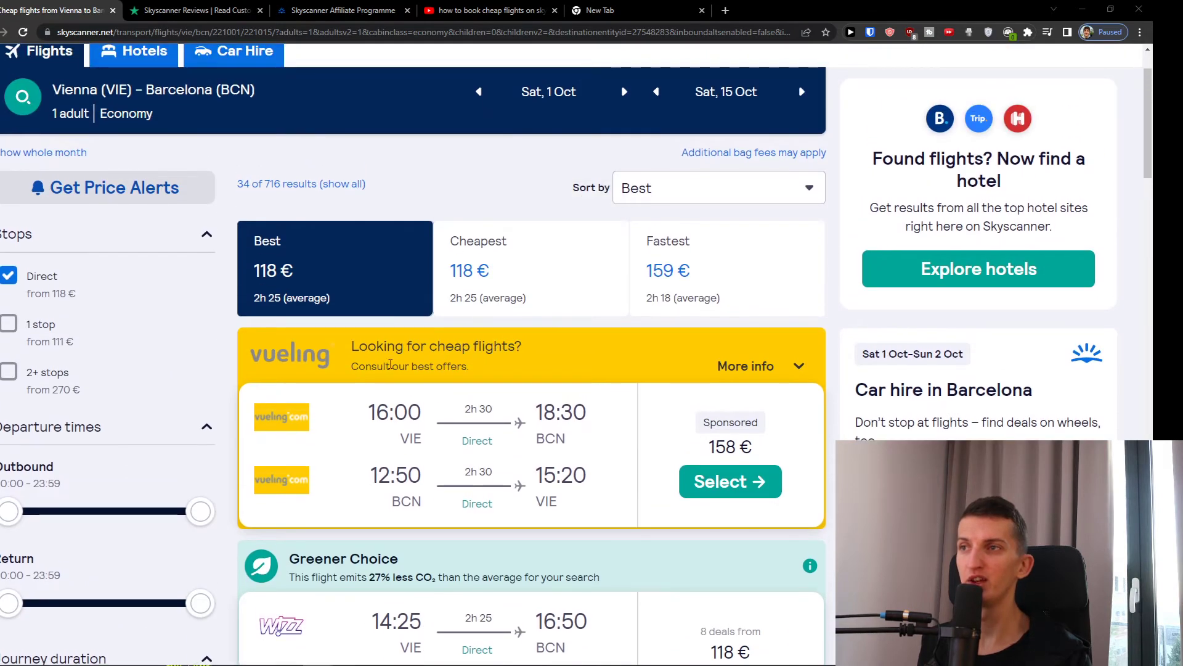
scroll(381, 364, down, 1)
scroll(732, 379, down, 2)
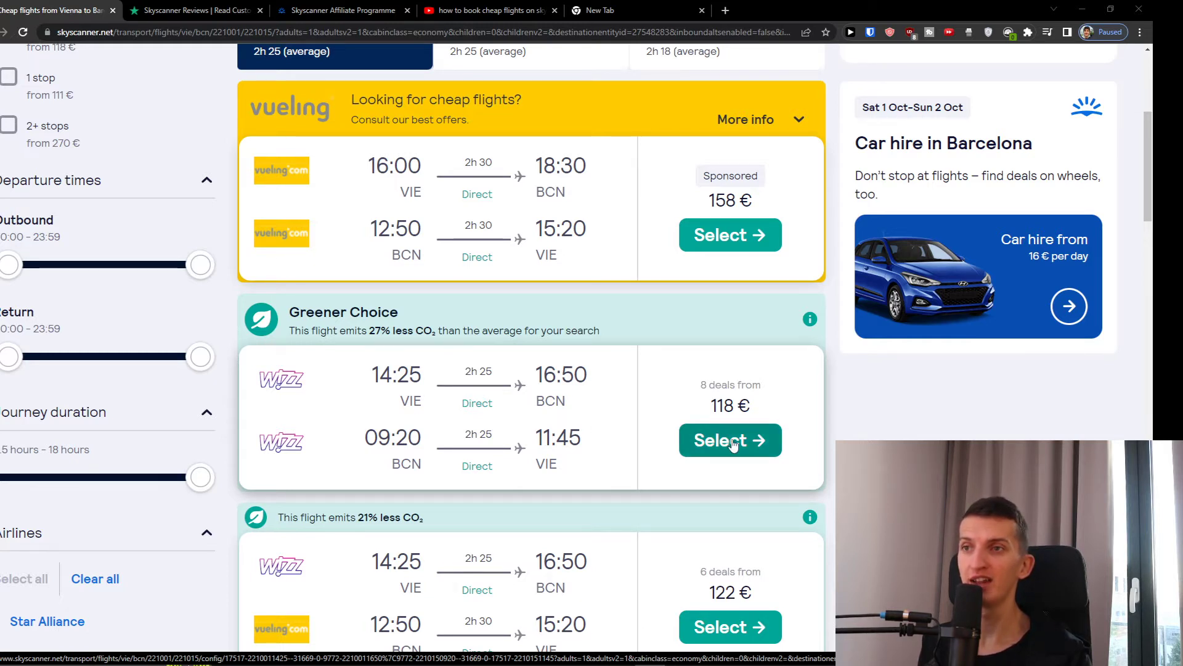
scroll(694, 455, up, 1)
scroll(694, 454, down, 1)
scroll(720, 456, up, 5)
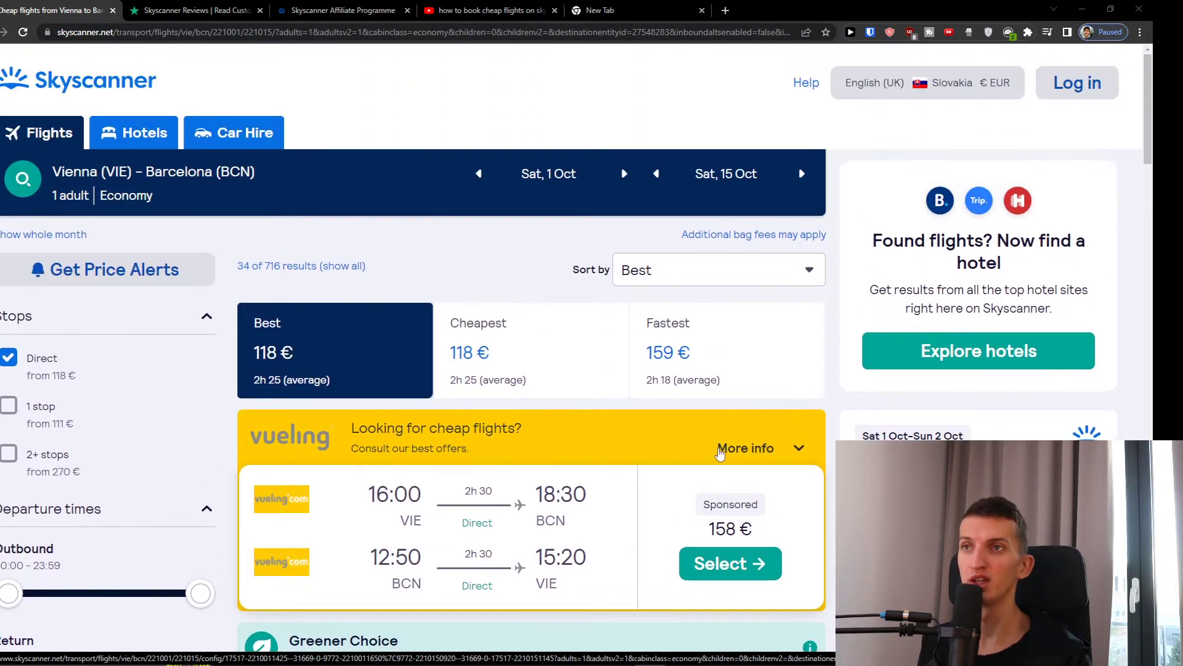
scroll(629, 389, down, 2)
scroll(629, 389, up, 1)
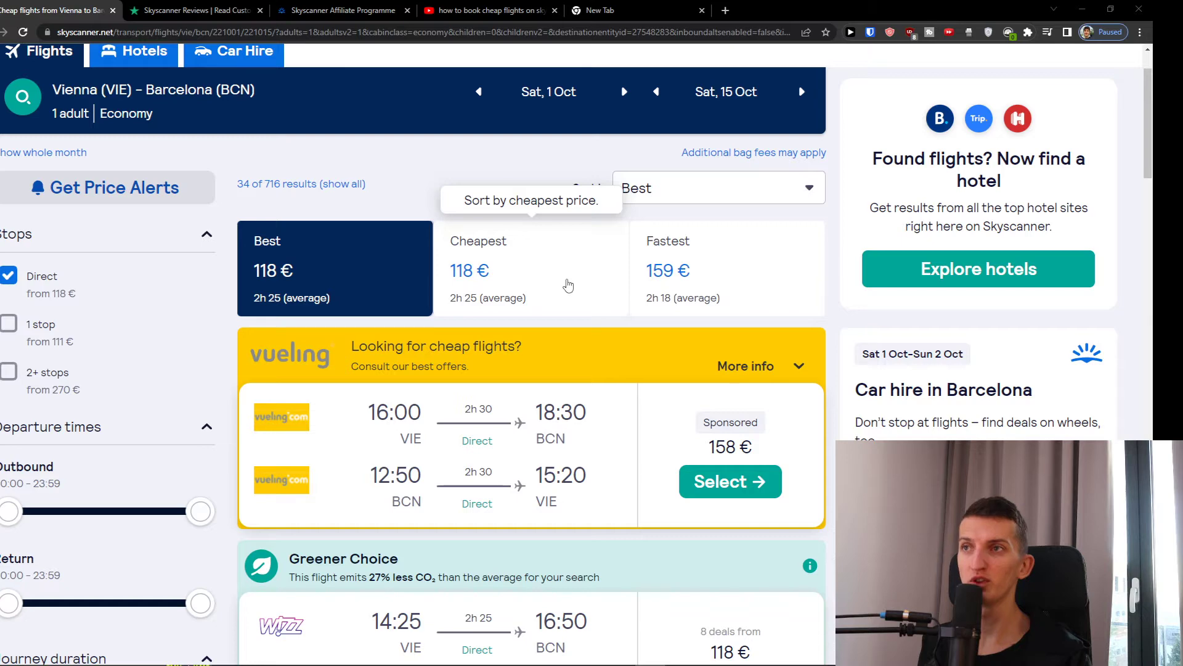
- Compare Cheapest and Fastest sorting, then return the results to Best order
click(551, 289)
scroll(551, 289, down, 1)
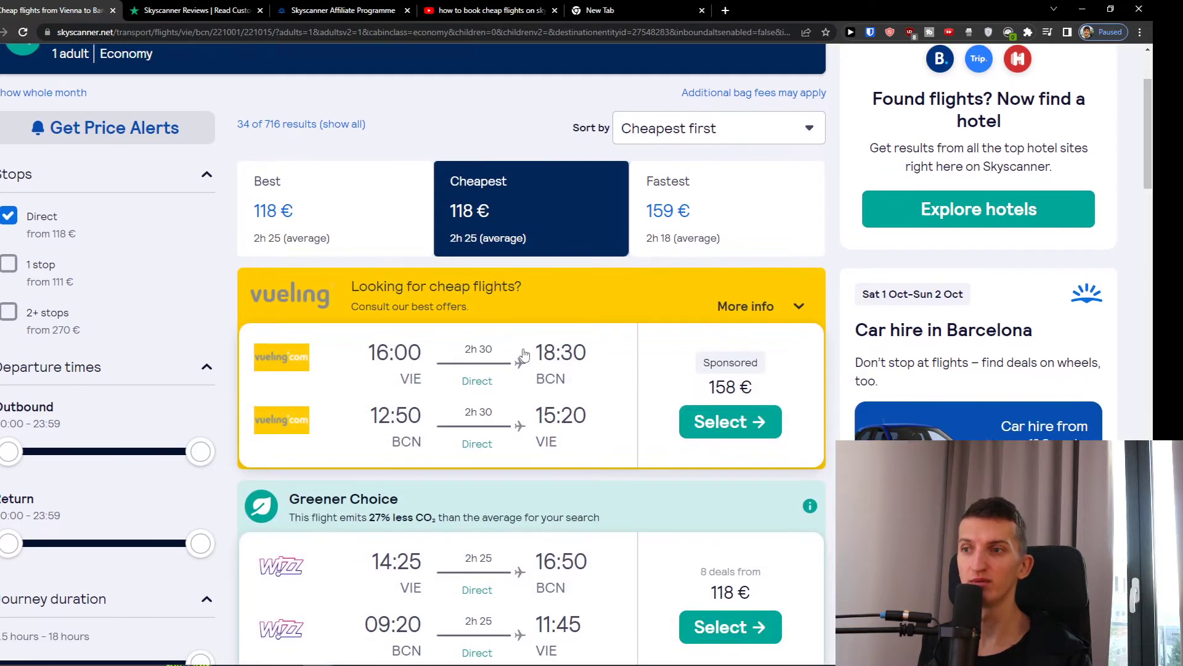
click(725, 214)
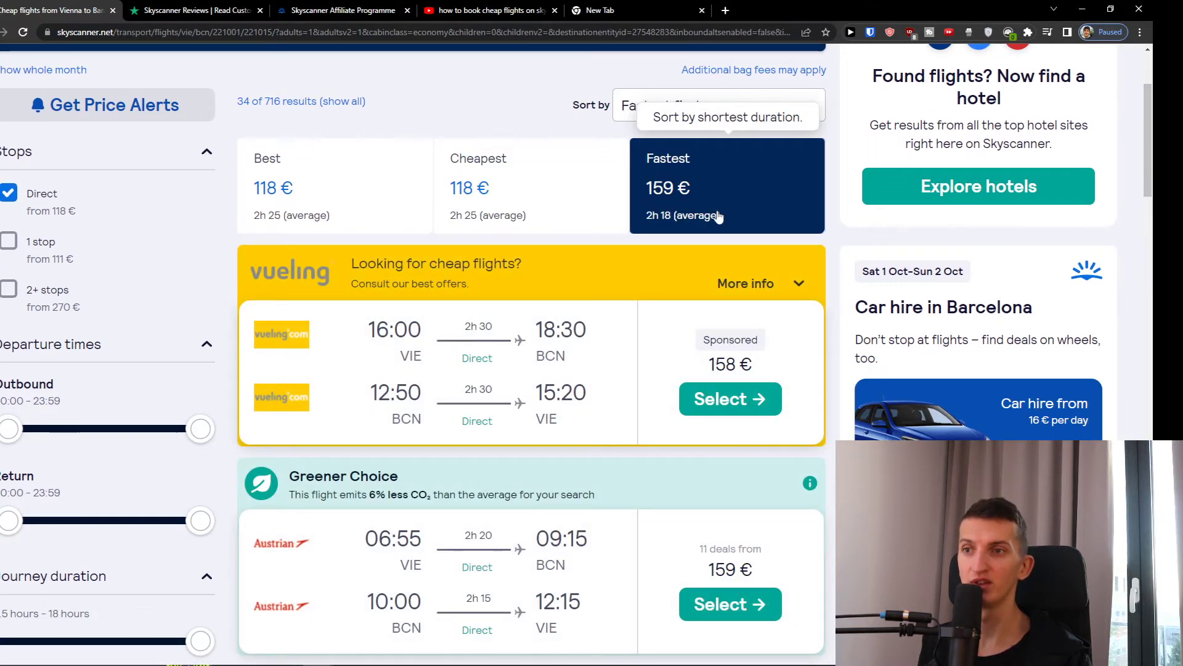
click(376, 199)
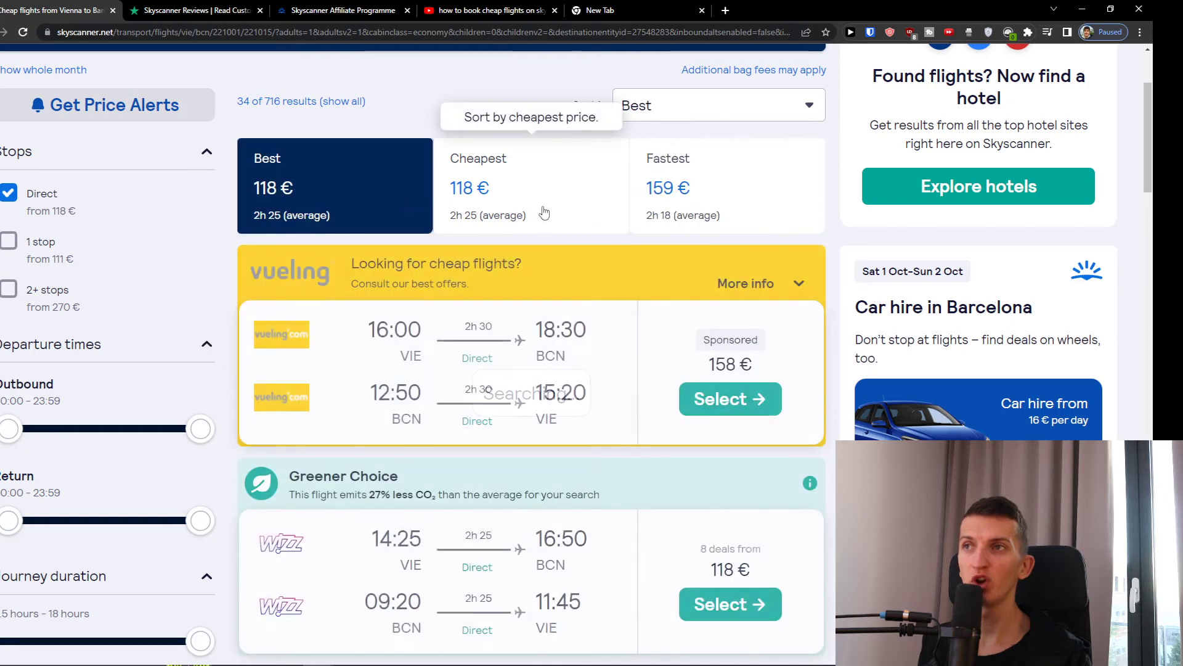
scroll(721, 213, up, 1)
scroll(721, 213, down, 5)
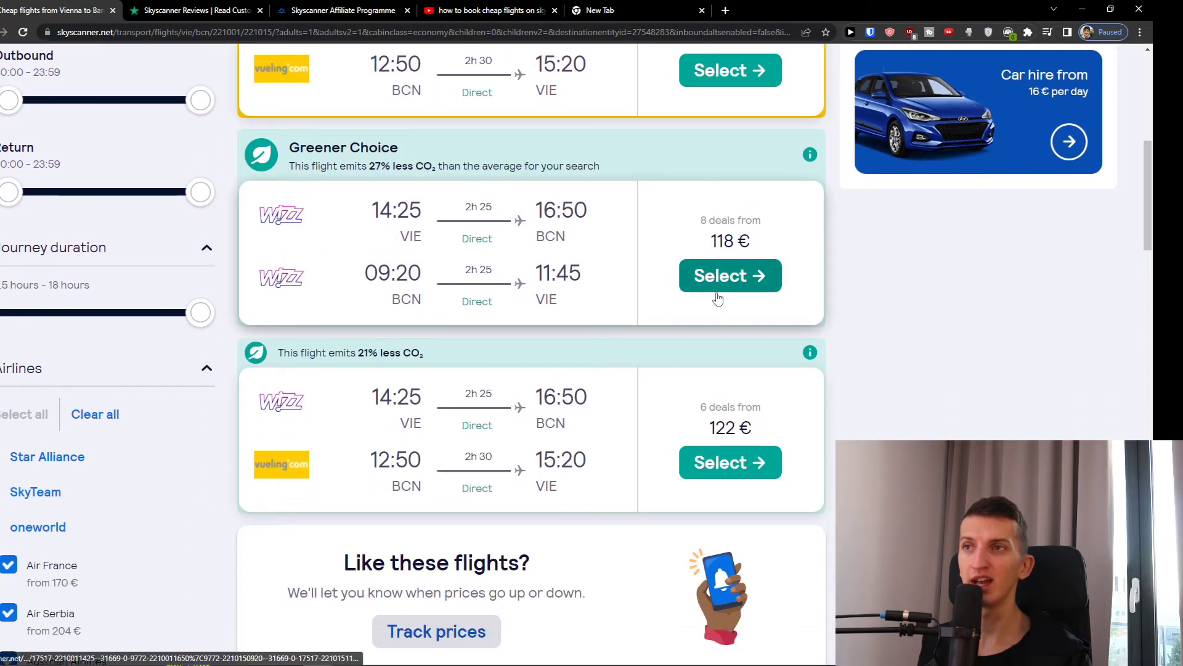
click(728, 285)
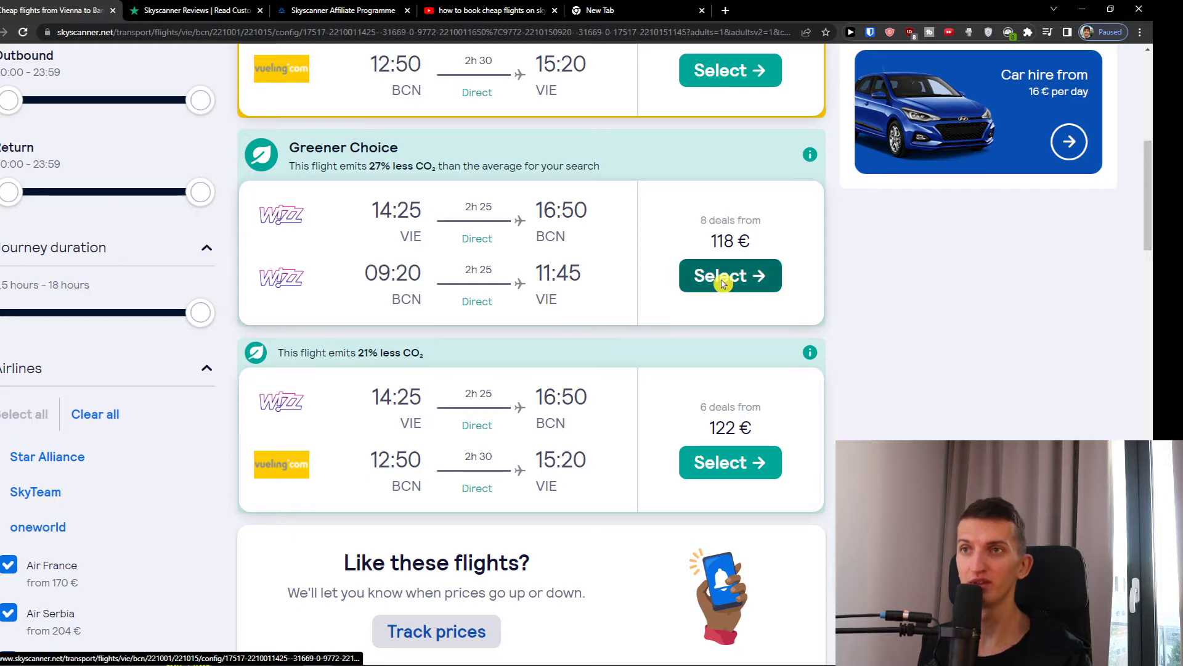
scroll(695, 288, down, 4)
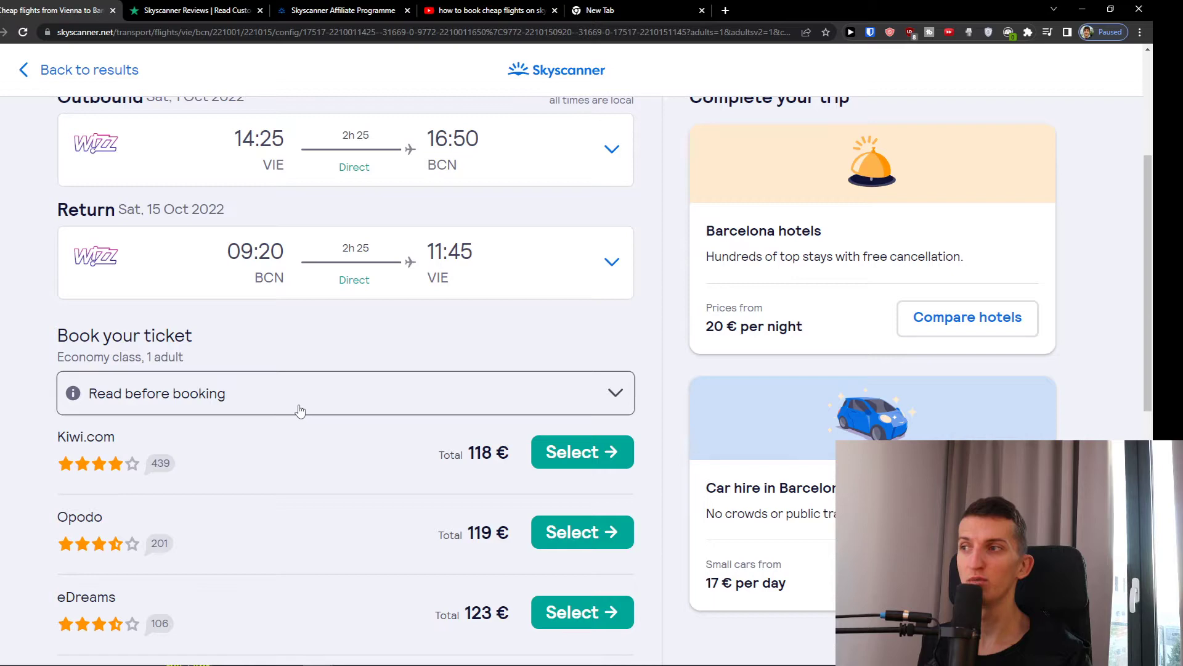
click(299, 410)
click(297, 411)
scroll(302, 413, down, 4)
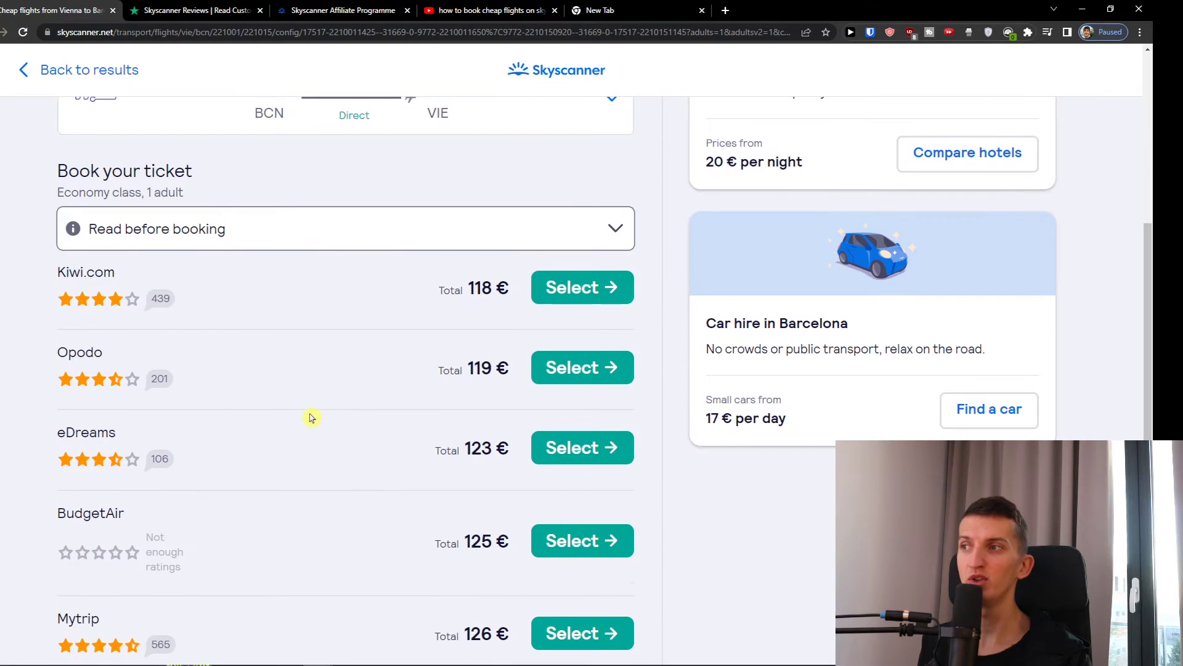
scroll(289, 388, up, 2)
scroll(277, 368, down, 1)
scroll(137, 397, down, 2)
scroll(222, 369, up, 1)
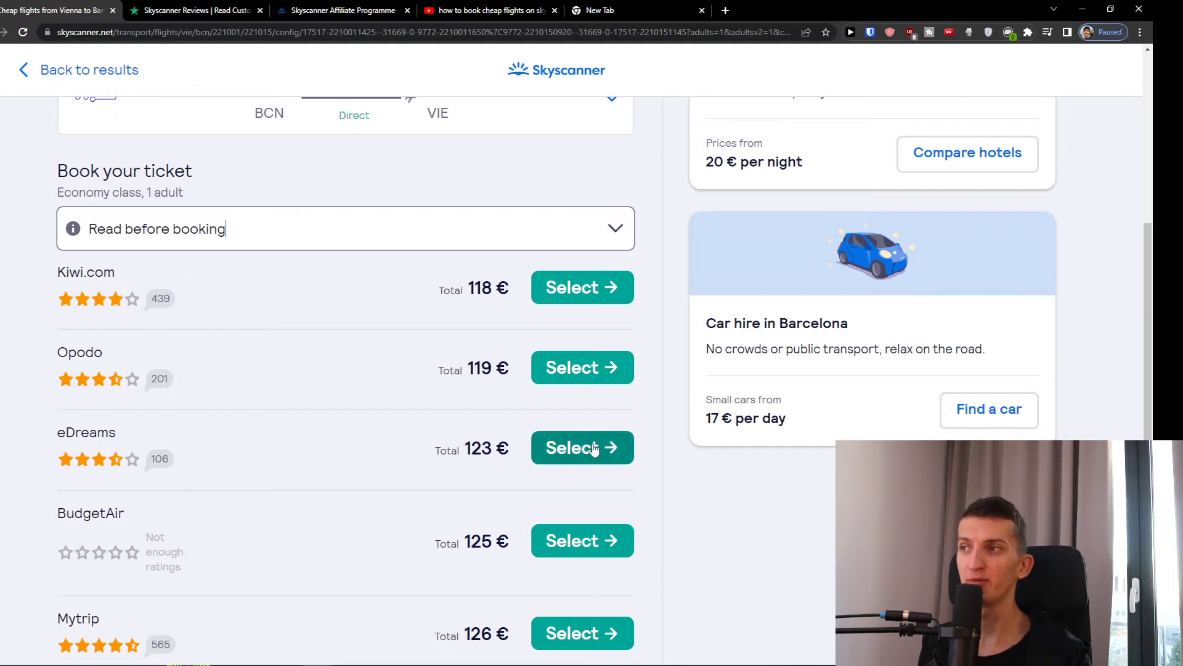
scroll(600, 450, down, 4)
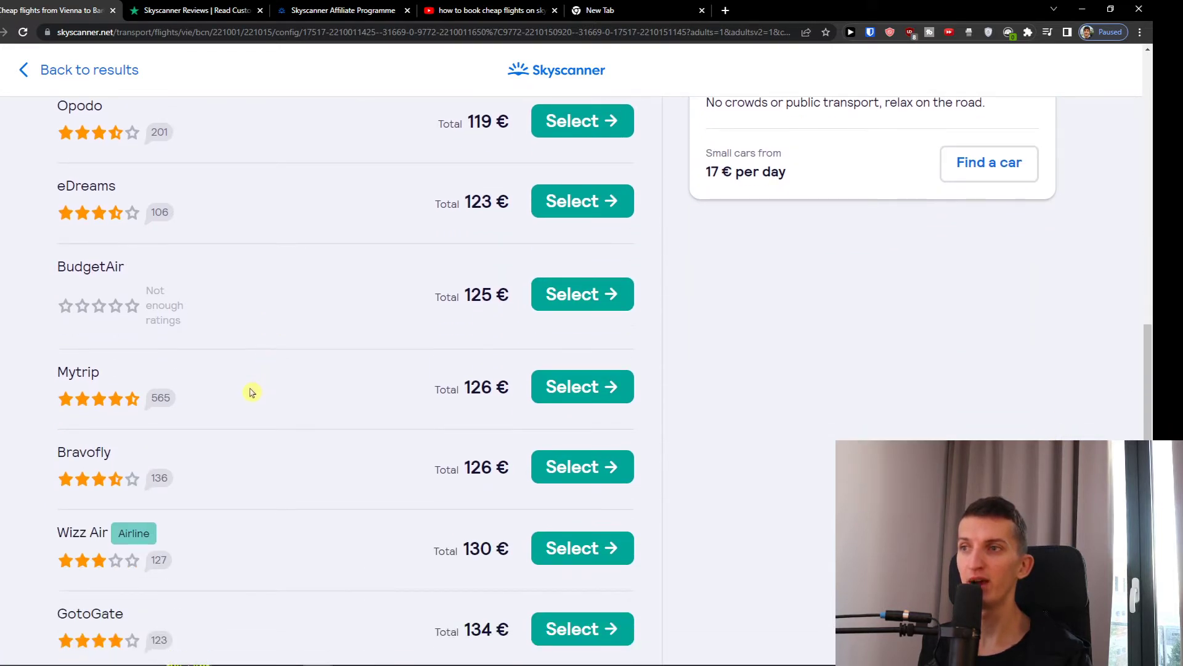
scroll(251, 392, down, 2)
scroll(280, 392, down, 2)
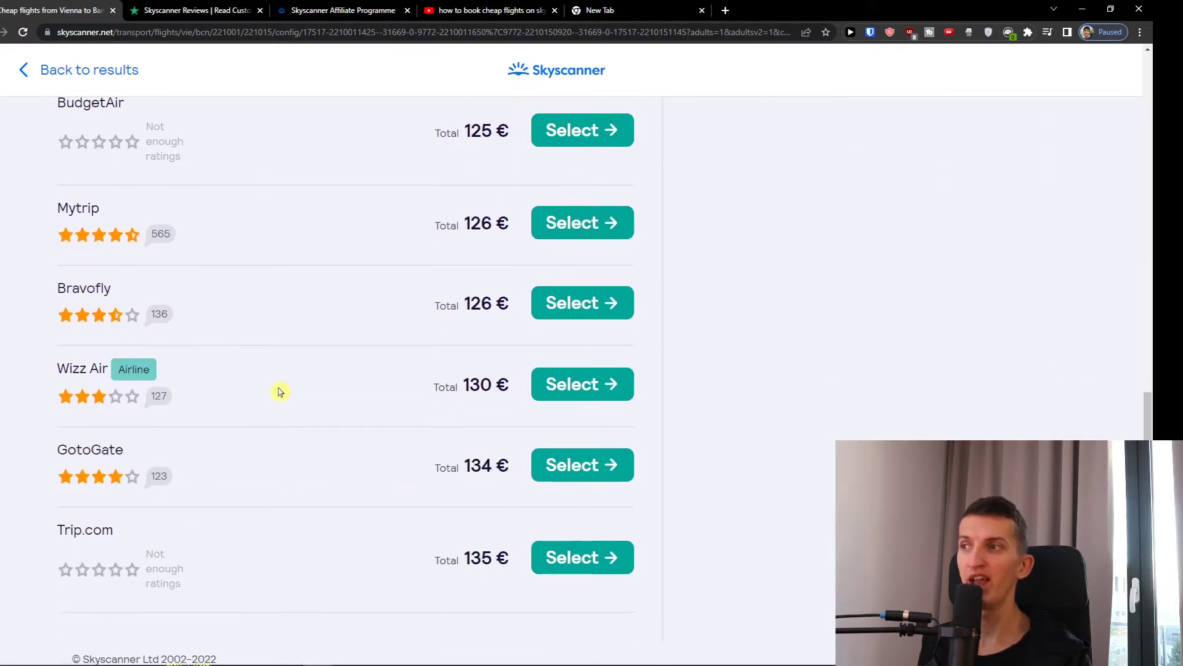
scroll(279, 392, up, 5)
scroll(279, 391, up, 4)
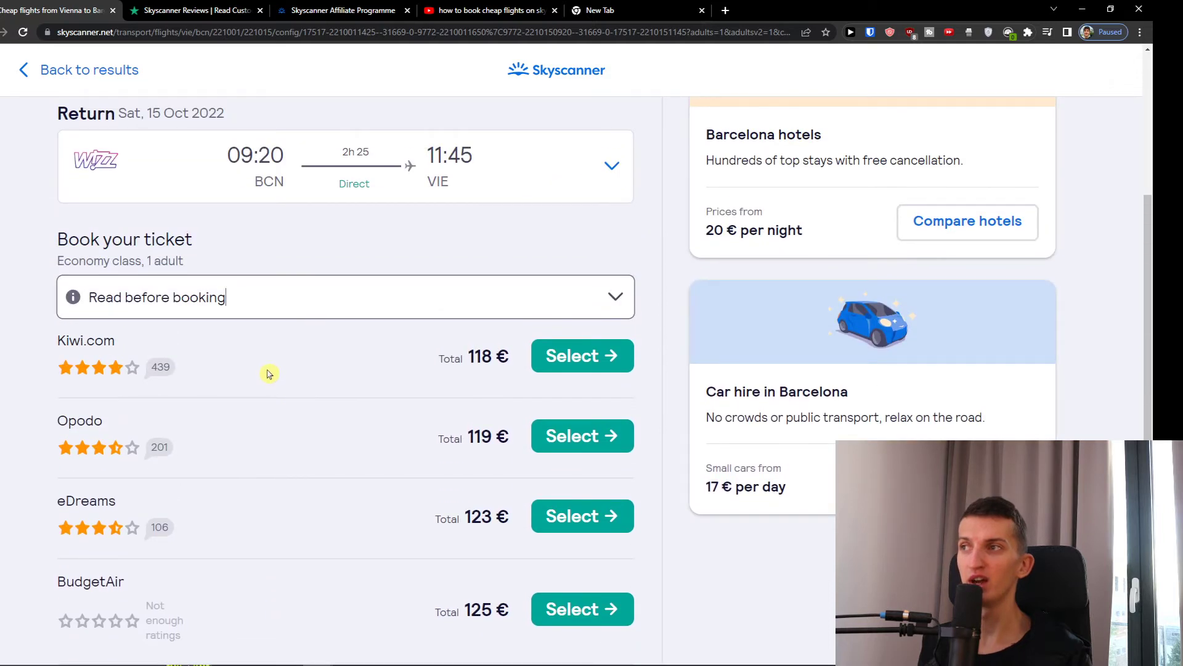
click(234, 300)
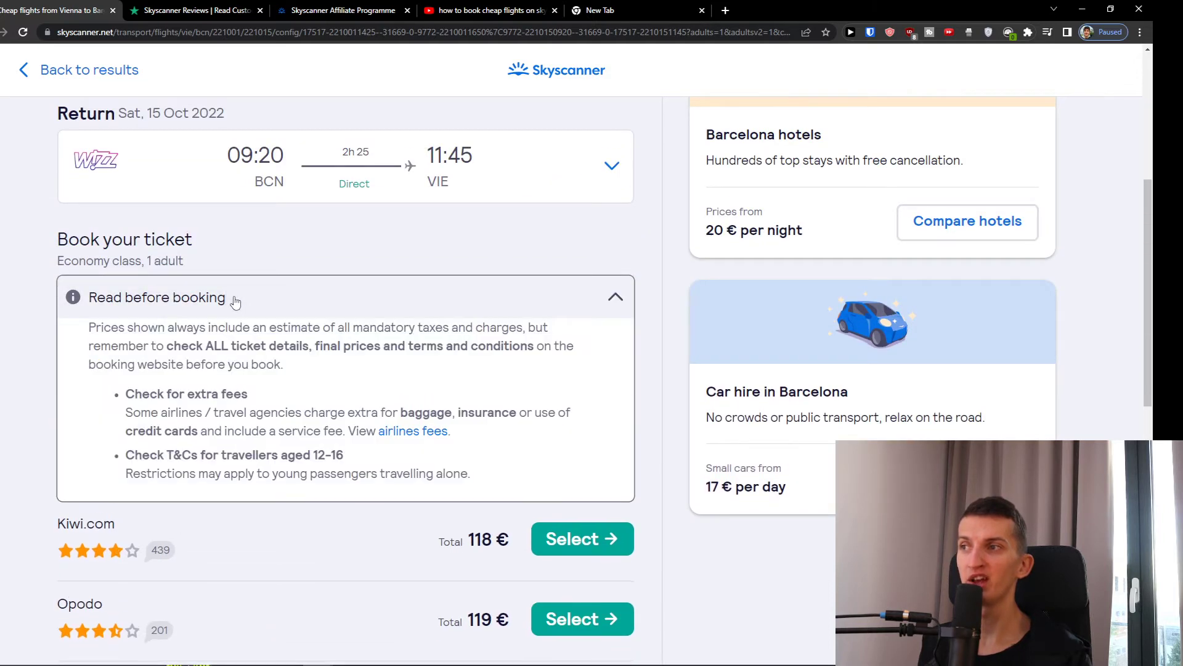
click(235, 300)
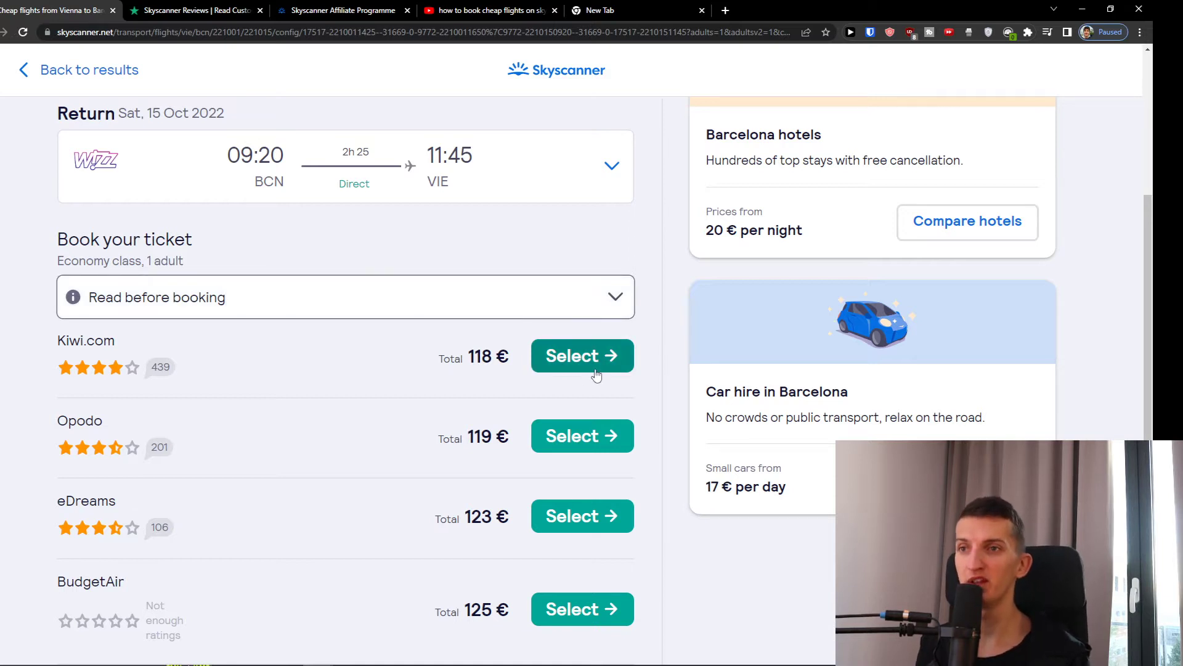
- Open the 118 € Kiwi.com offer in a new tab, then go back to Skyscanner's seller list
click(559, 365)
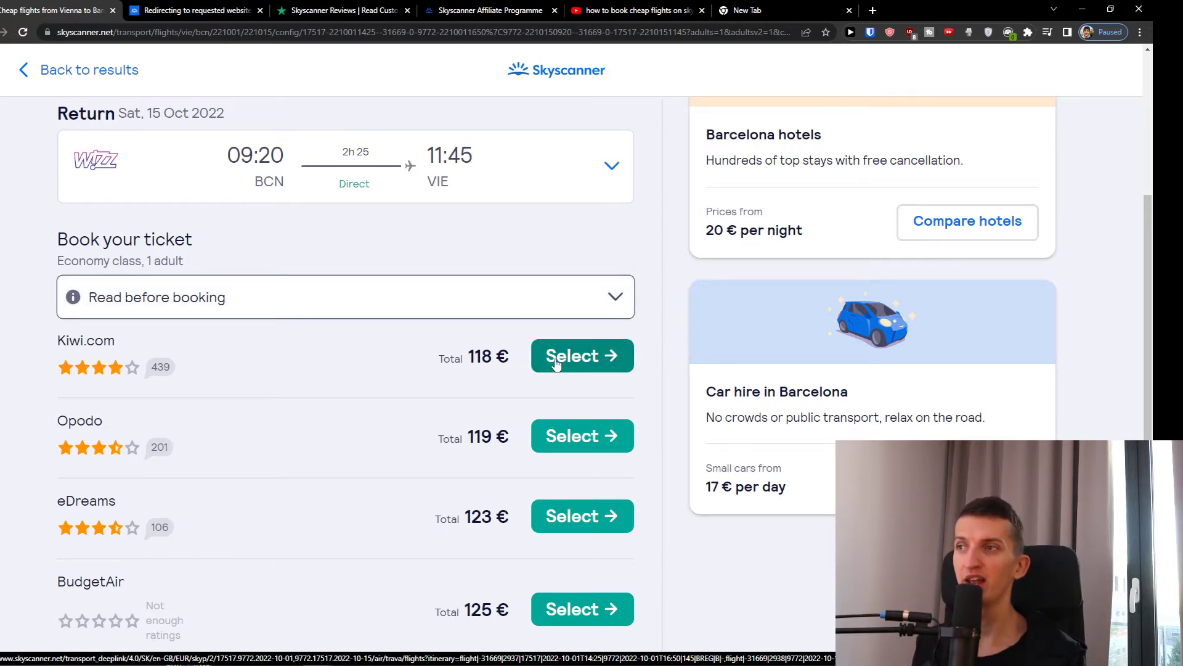
click(191, 10)
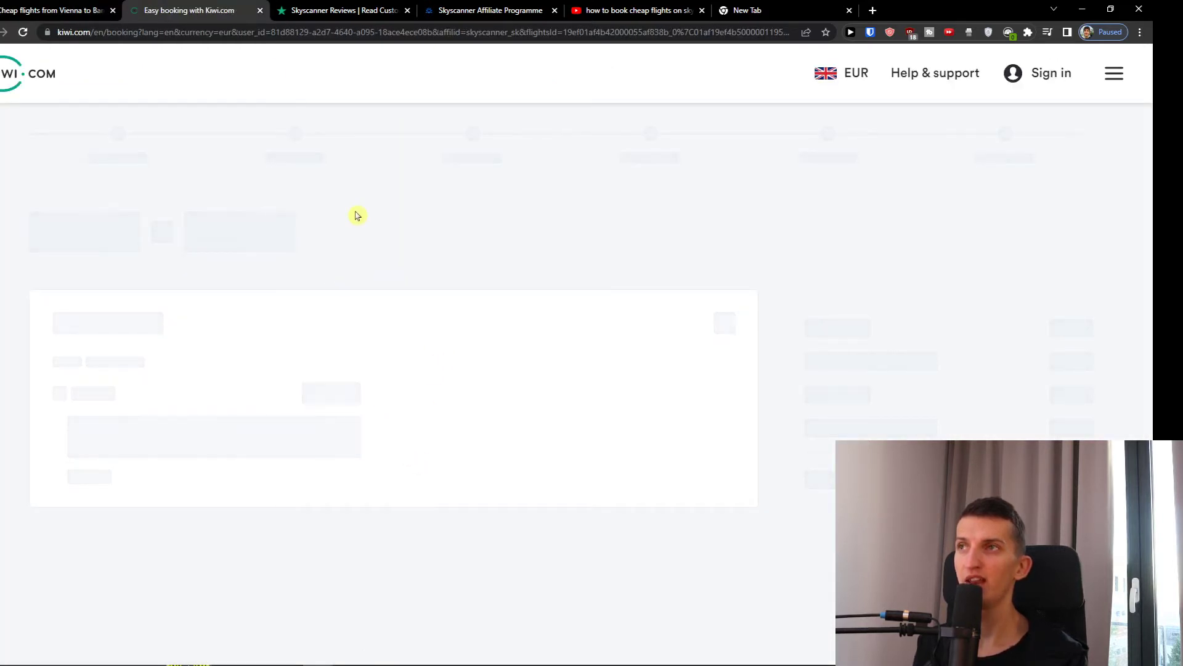
scroll(381, 250, down, 1)
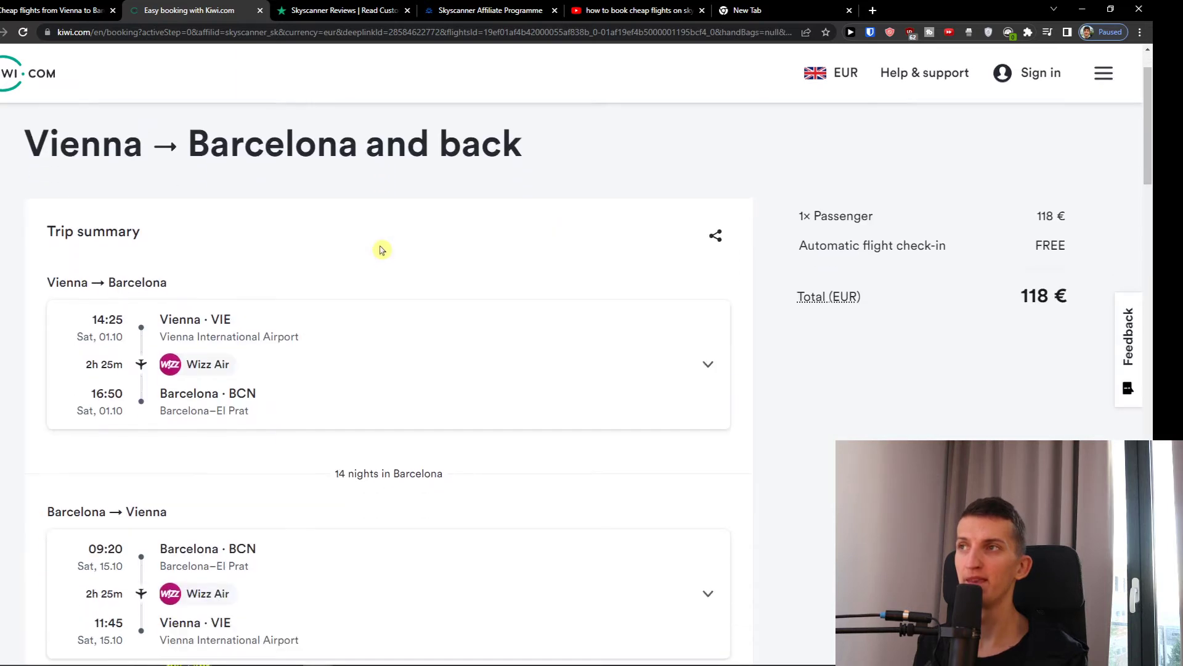
scroll(367, 245, down, 5)
scroll(368, 245, down, 3)
scroll(368, 244, up, 8)
click(71, 7)
scroll(383, 401, down, 1)
scroll(486, 396, up, 1)
- Open the 126 € Mytrip offer in a new tab, accept all cookies, then return to Kiwi.com
scroll(552, 375, down, 4)
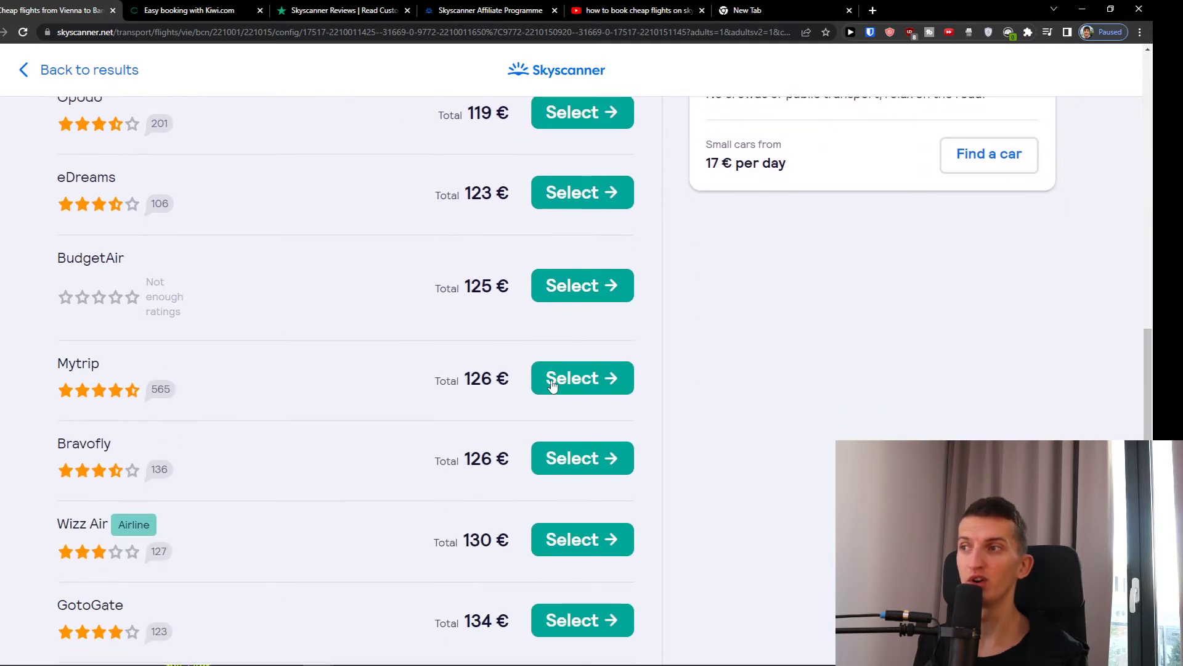
click(560, 376)
scroll(501, 388, down, 1)
scroll(502, 388, up, 4)
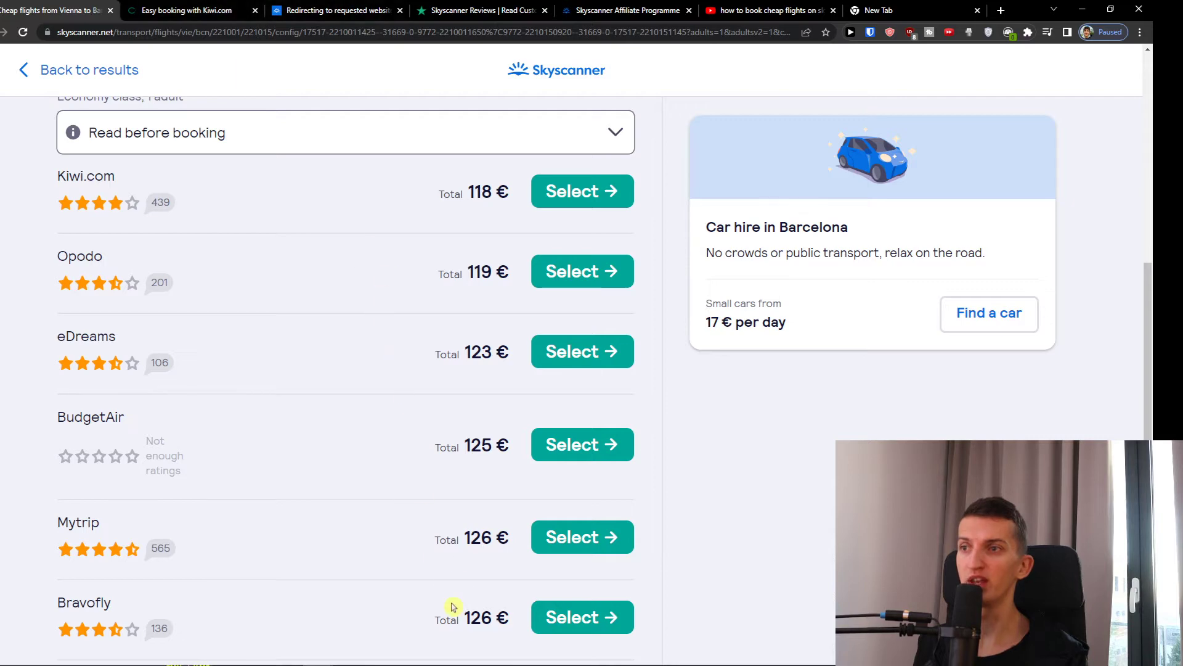
scroll(478, 333, up, 1)
click(343, 11)
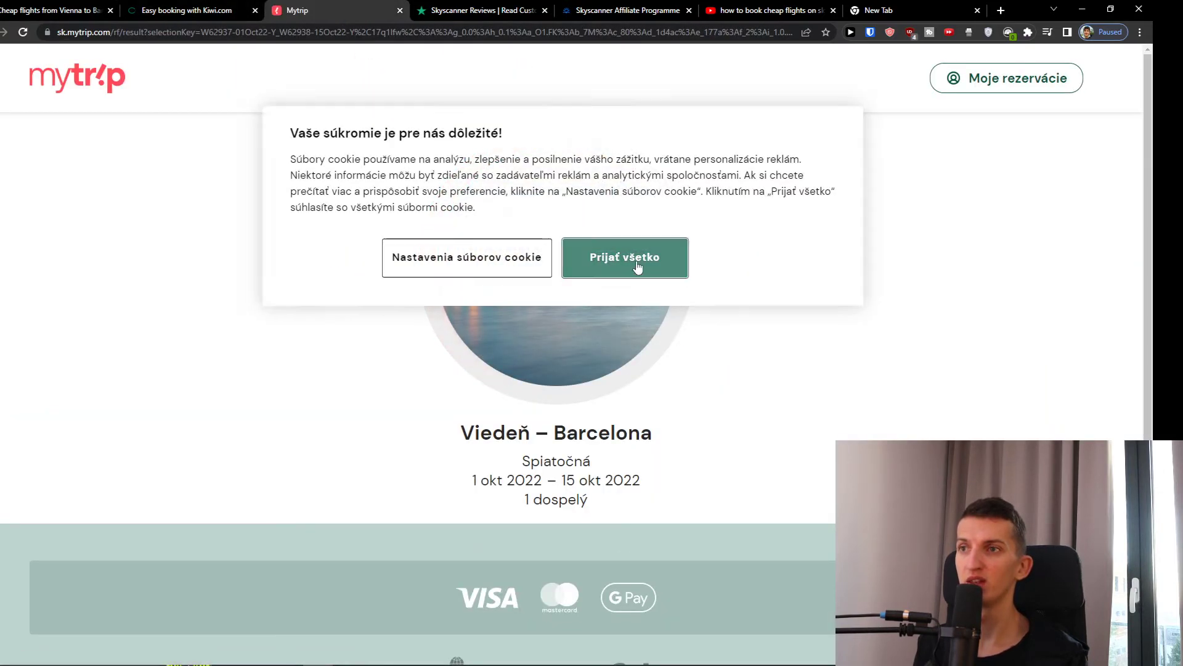
click(638, 267)
scroll(849, 280, down, 2)
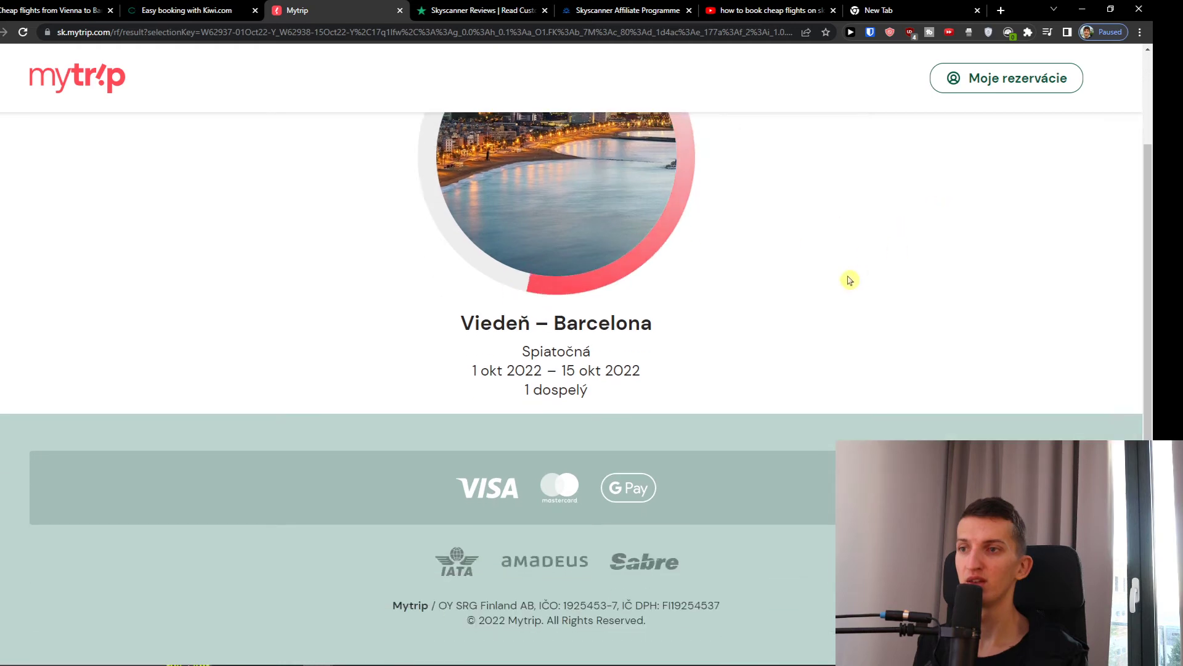
click(225, 11)
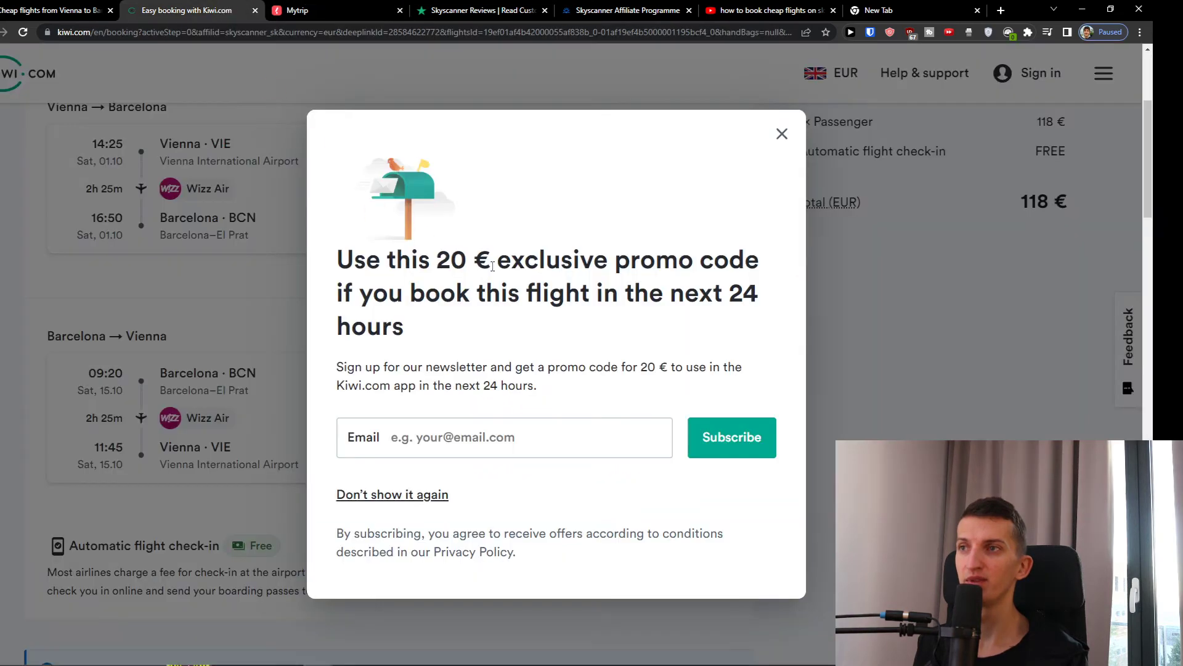
- Close the newsletter promo-code popup and scroll down to the passenger and baggage sections
click(781, 134)
scroll(510, 267, up, 4)
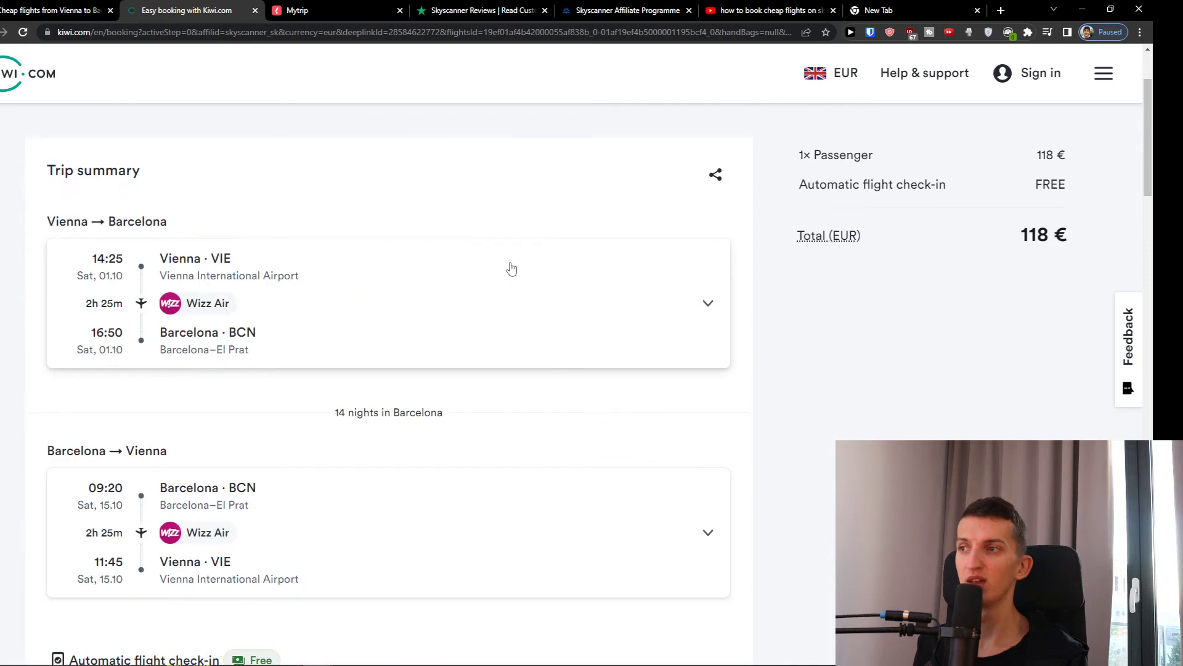
scroll(498, 268, down, 10)
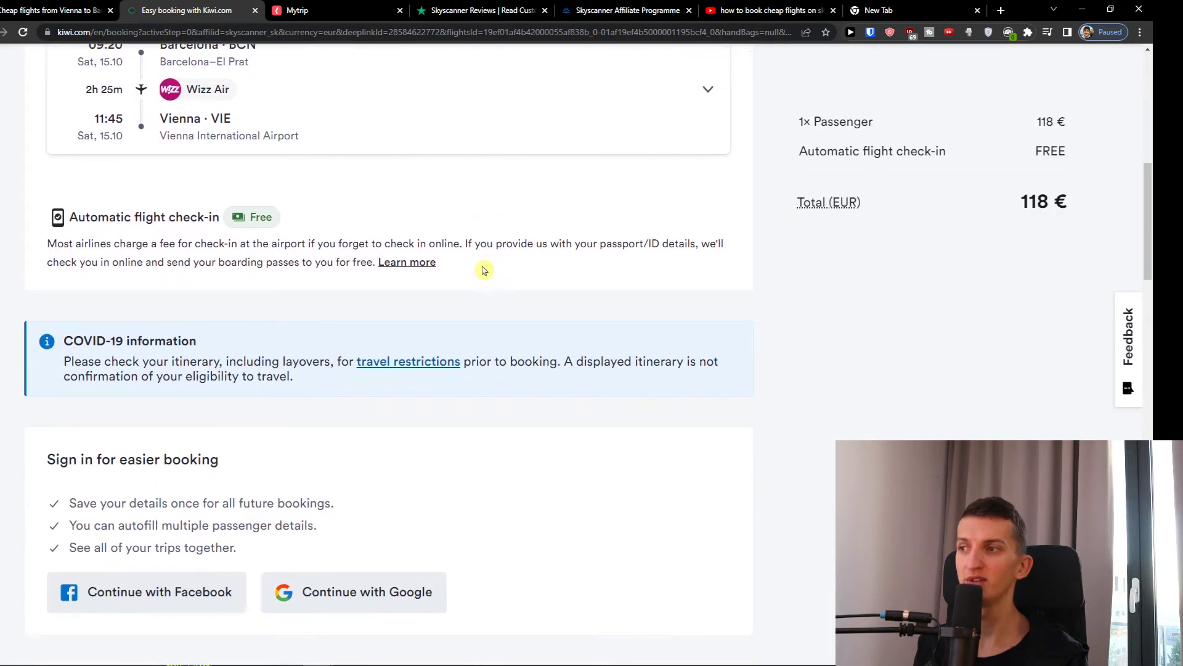
scroll(483, 272, down, 2)
scroll(483, 272, up, 6)
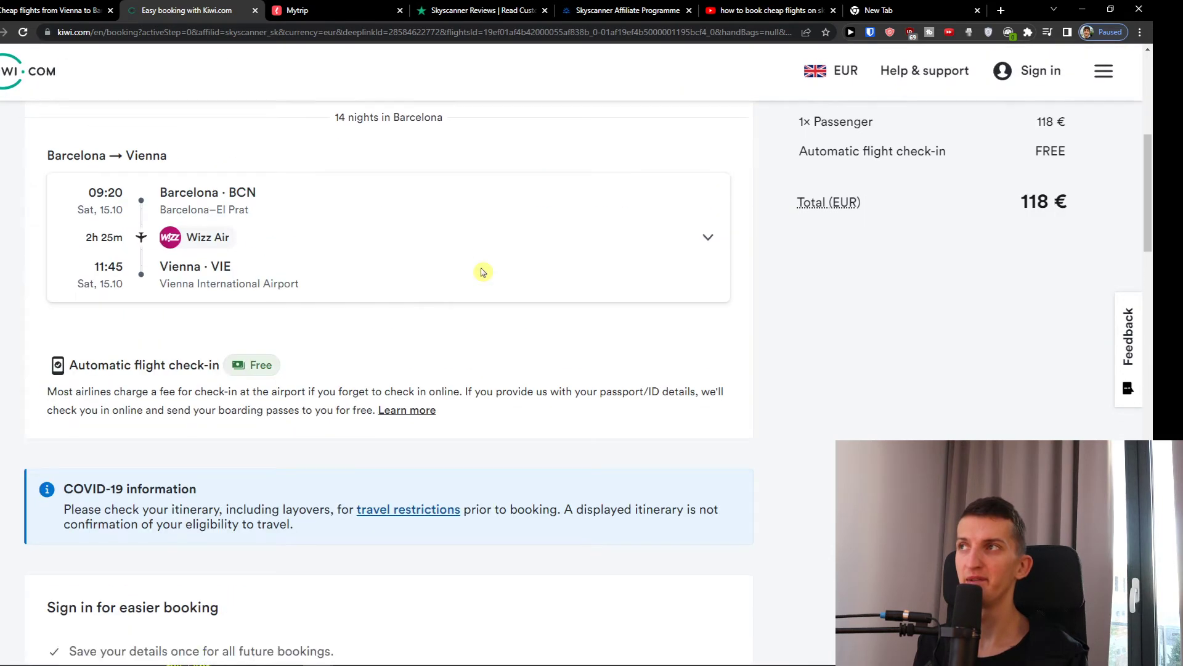
scroll(482, 272, down, 9)
scroll(483, 272, down, 6)
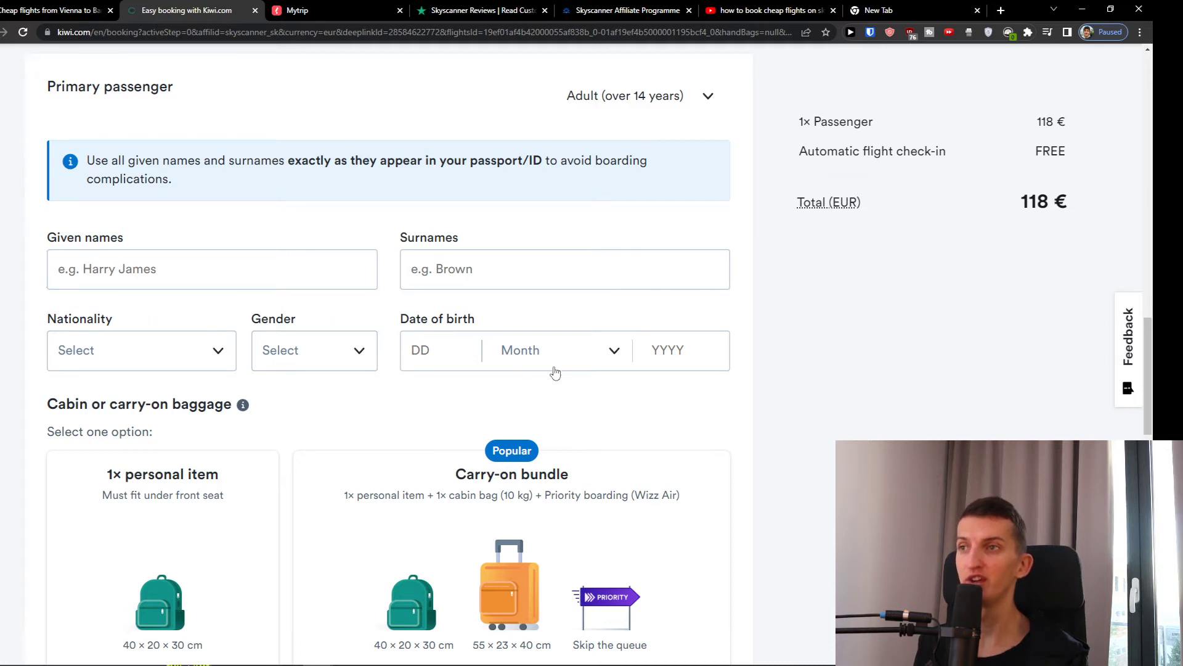
scroll(603, 409, down, 4)
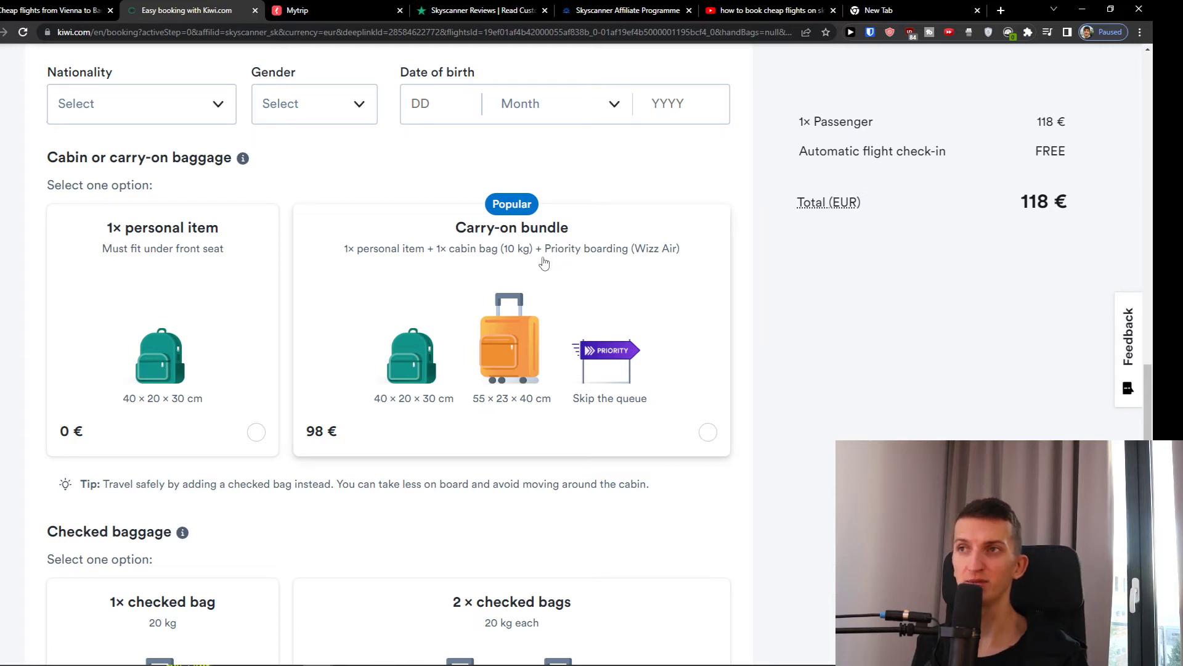
scroll(598, 290, down, 4)
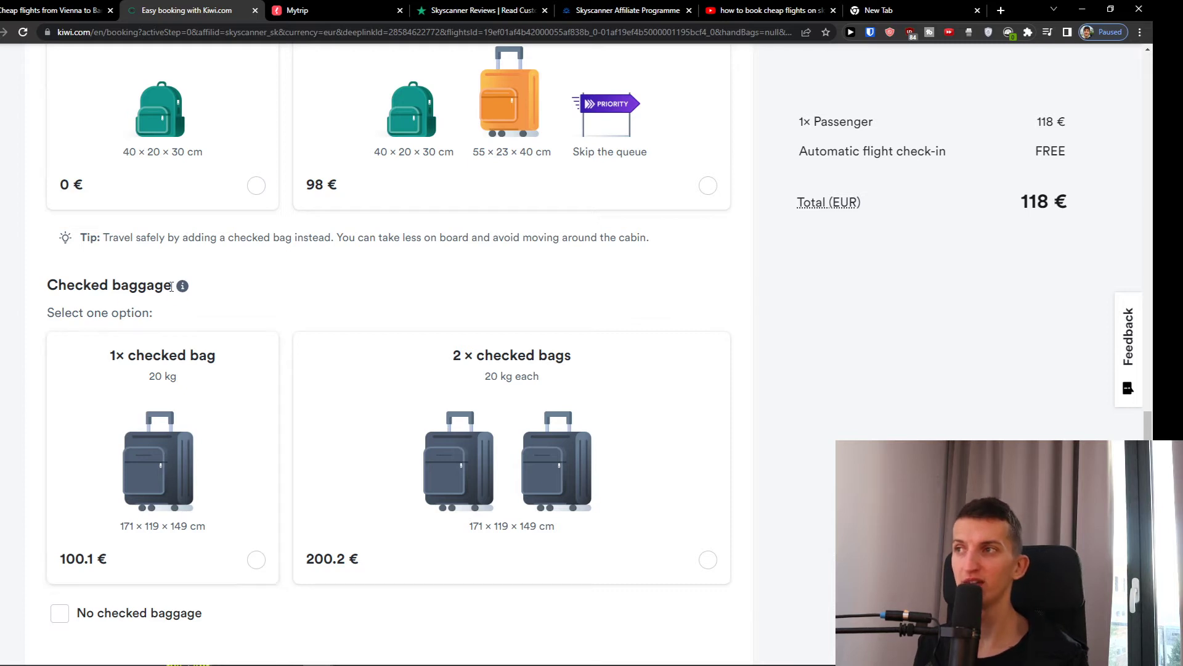
mouse_move(180, 289)
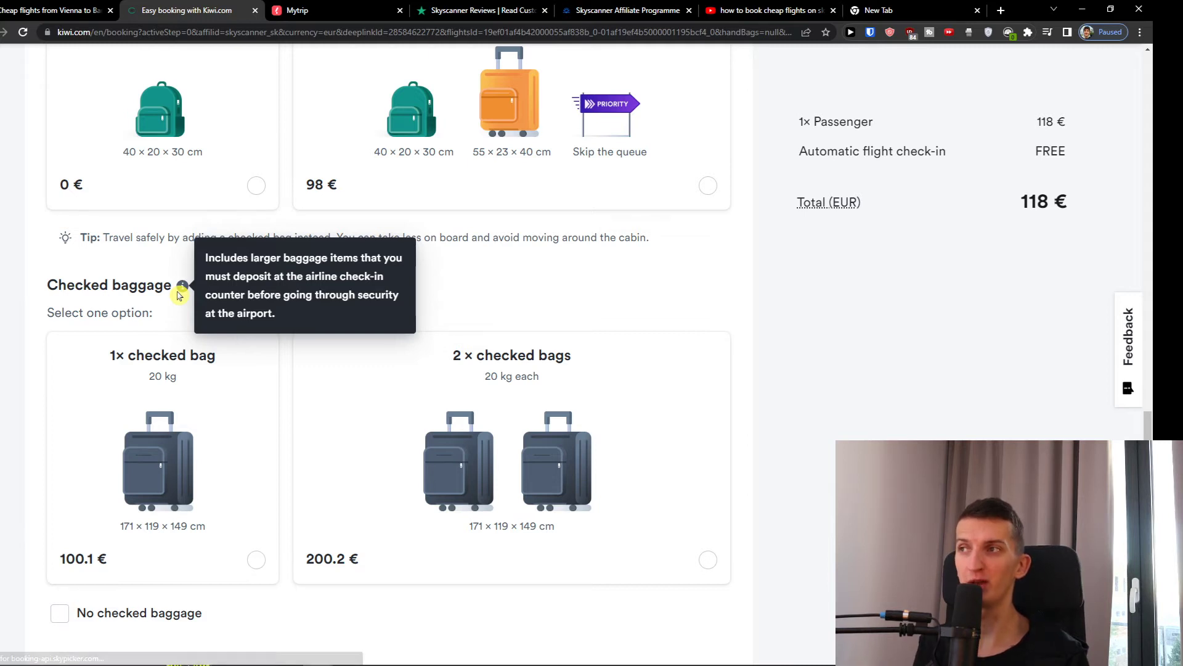
scroll(530, 320, up, 4)
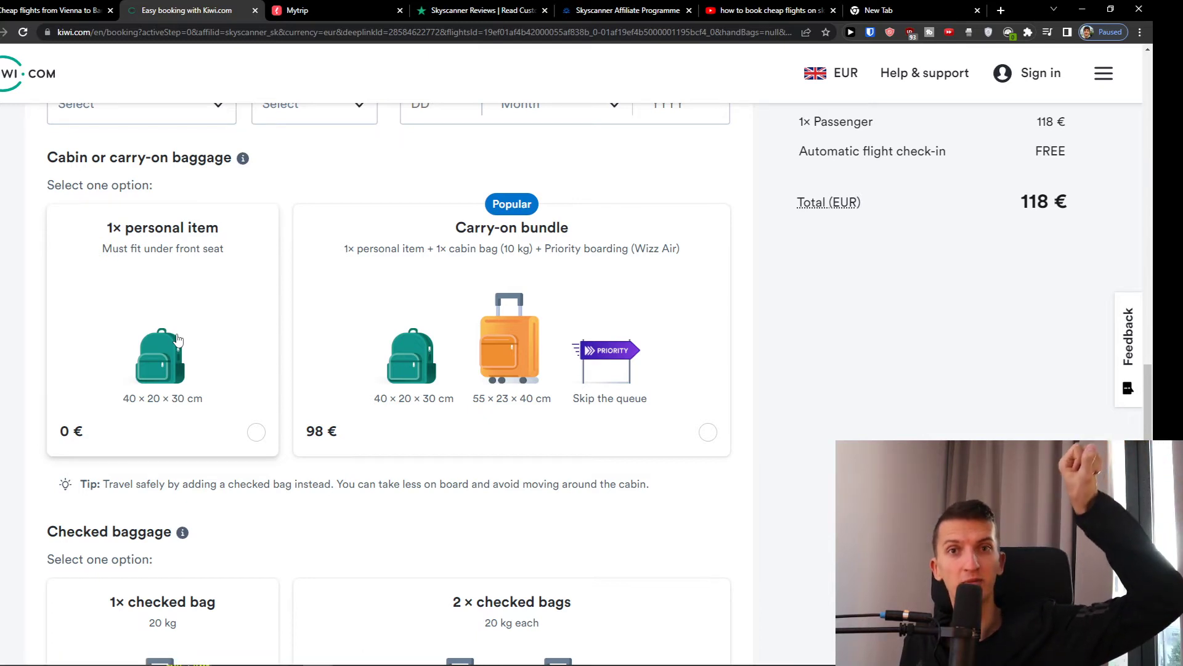
scroll(171, 338, down, 4)
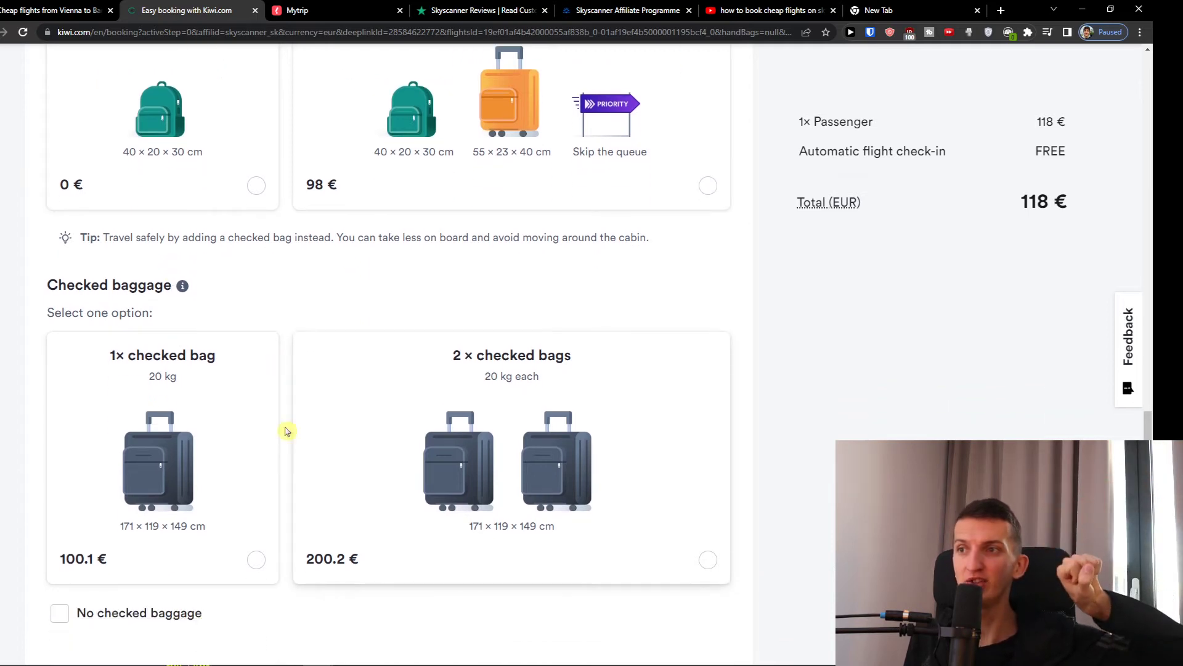
scroll(204, 501, down, 1)
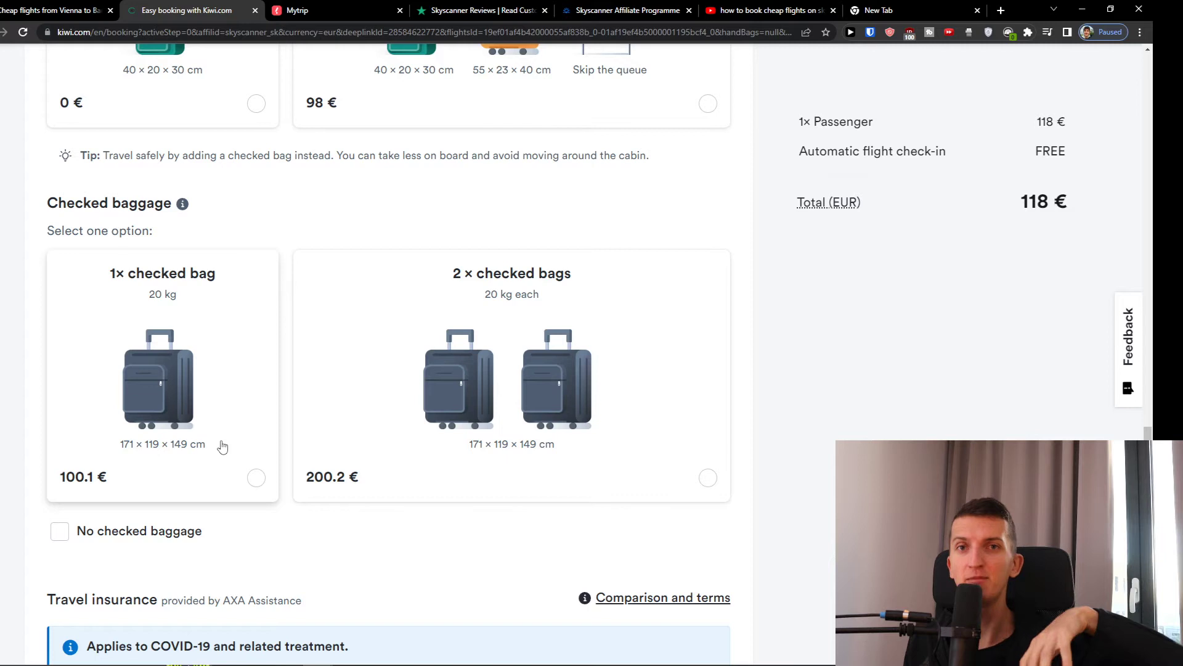
mouse_move(181, 206)
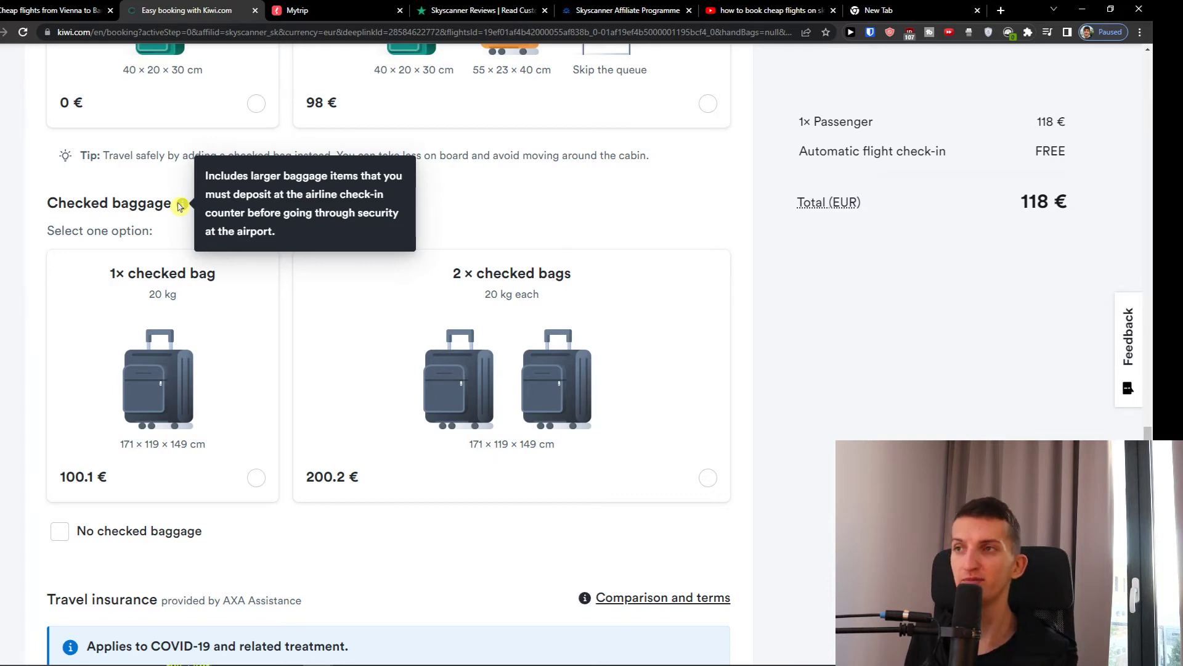
scroll(285, 271, up, 6)
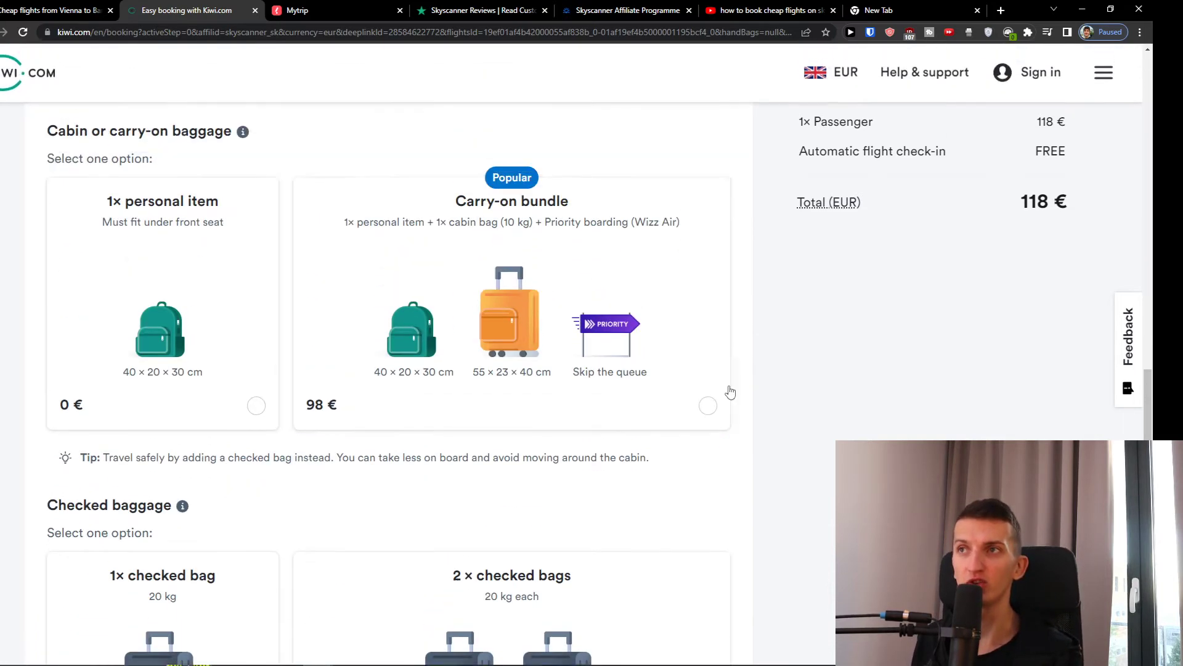
scroll(306, 418, down, 5)
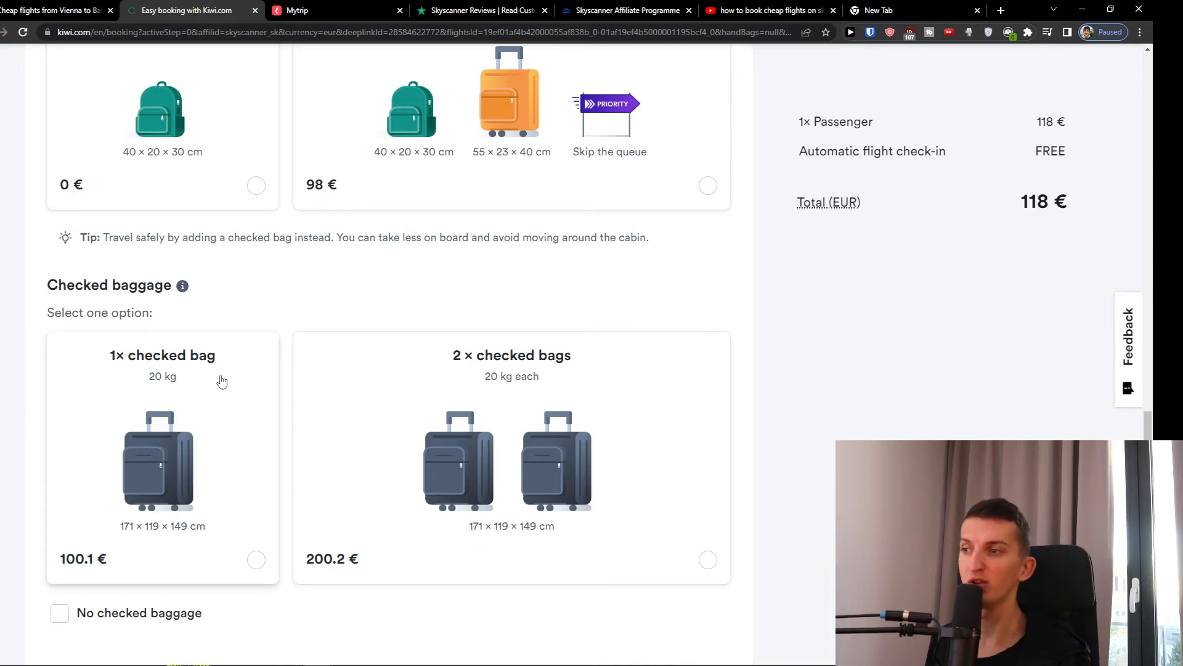
- Choose the 1× 20 kg checked bag card, then scroll past travel insurance to Continue
scroll(220, 379, down, 1)
click(190, 413)
scroll(185, 419, up, 4)
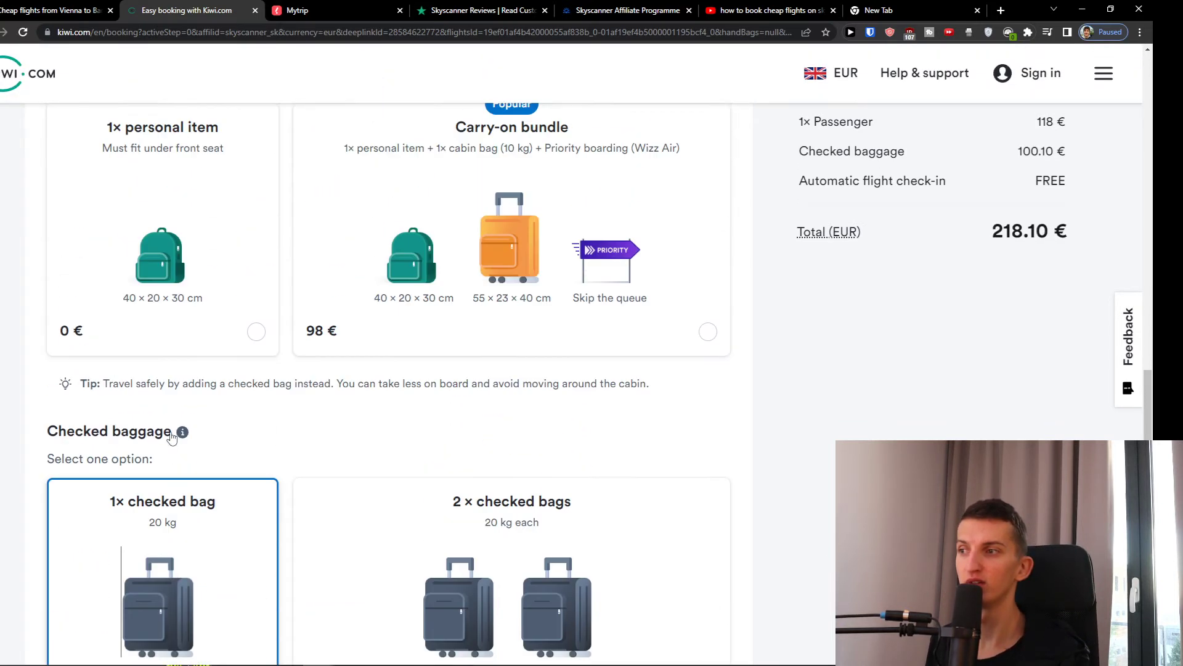
scroll(253, 339, down, 10)
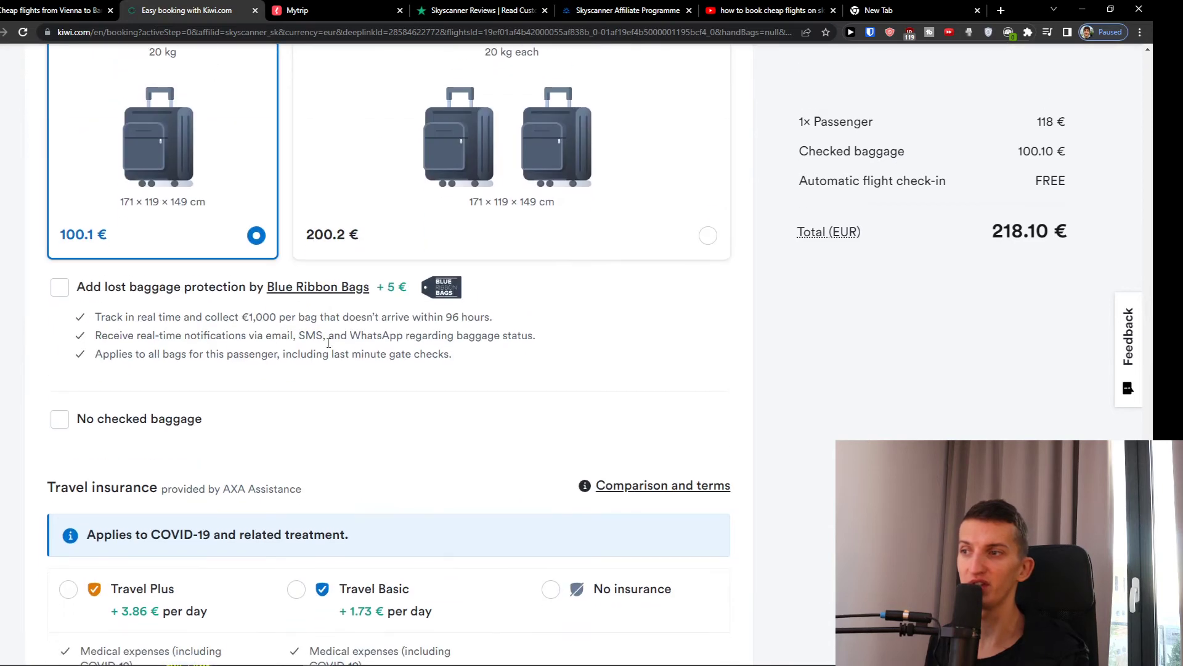
scroll(339, 363, down, 1)
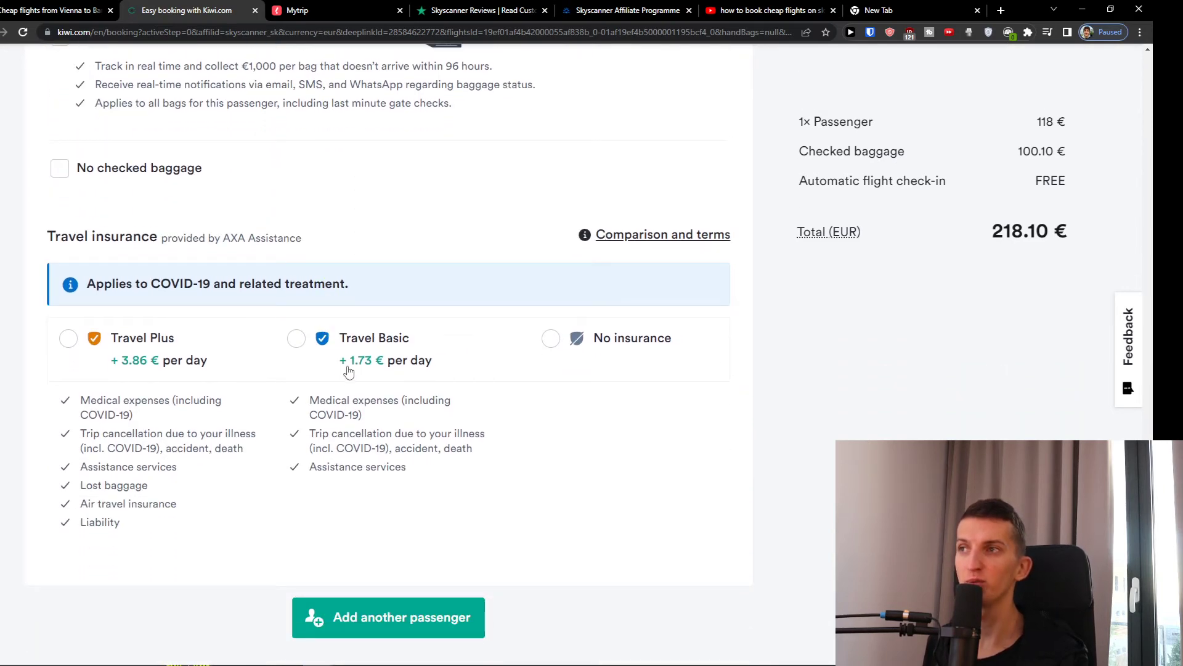
scroll(348, 370, down, 2)
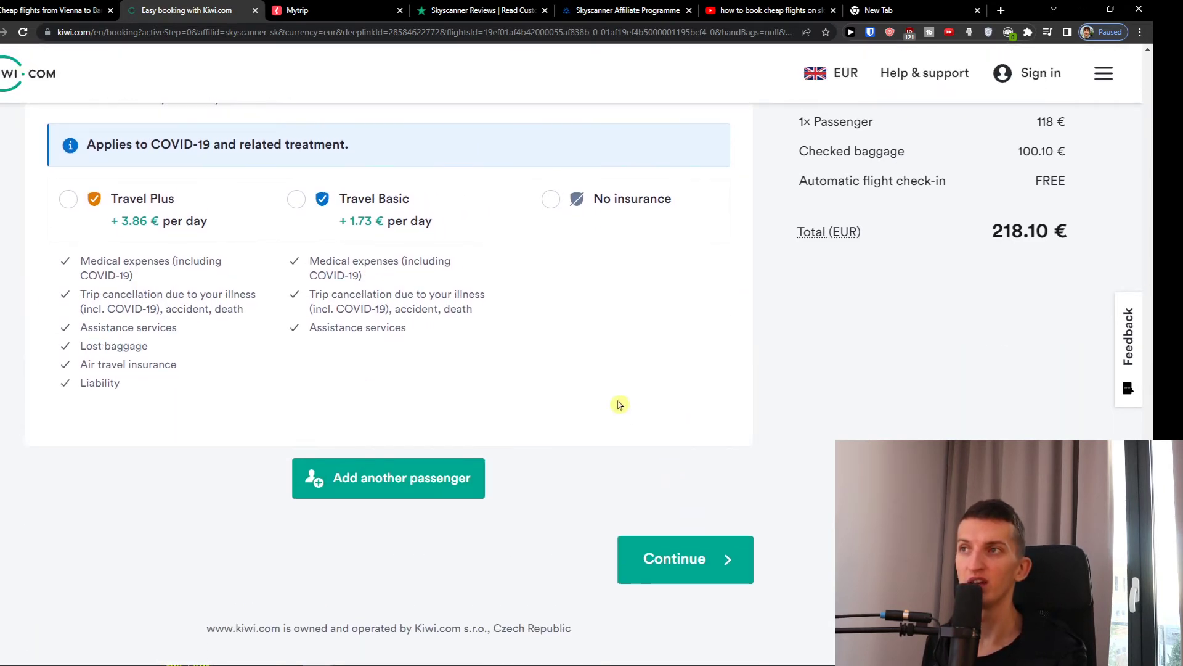
- Try to continue, then type the contact e-mail address into Contact details
click(727, 560)
scroll(536, 419, up, 12)
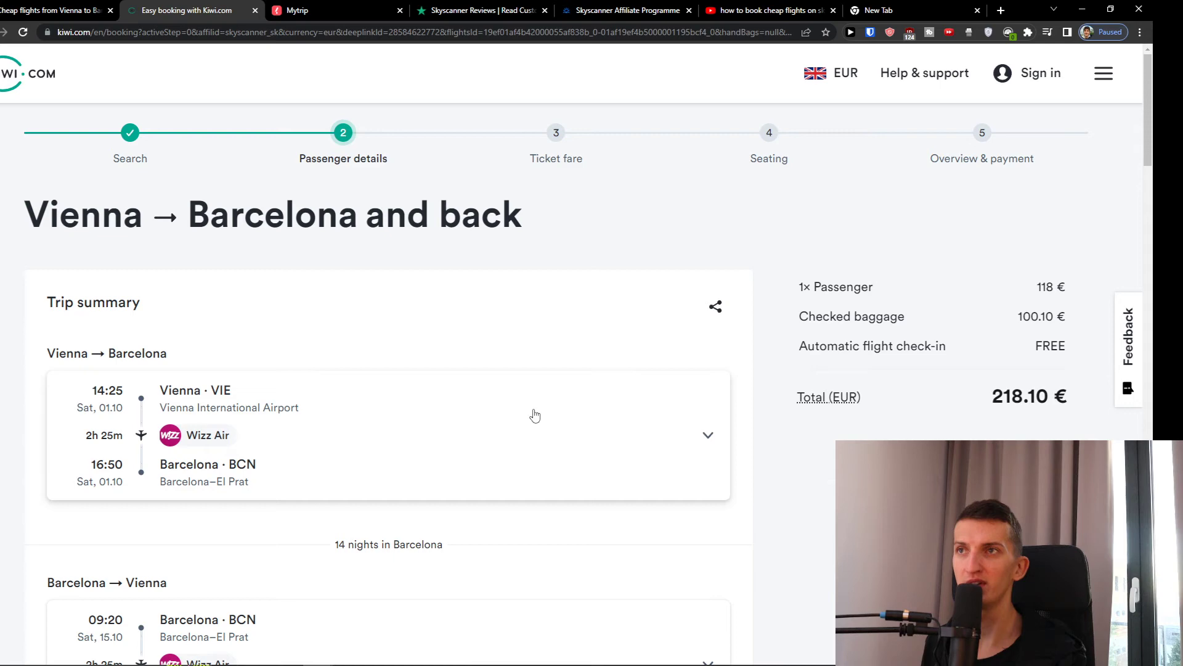
scroll(535, 416, down, 12)
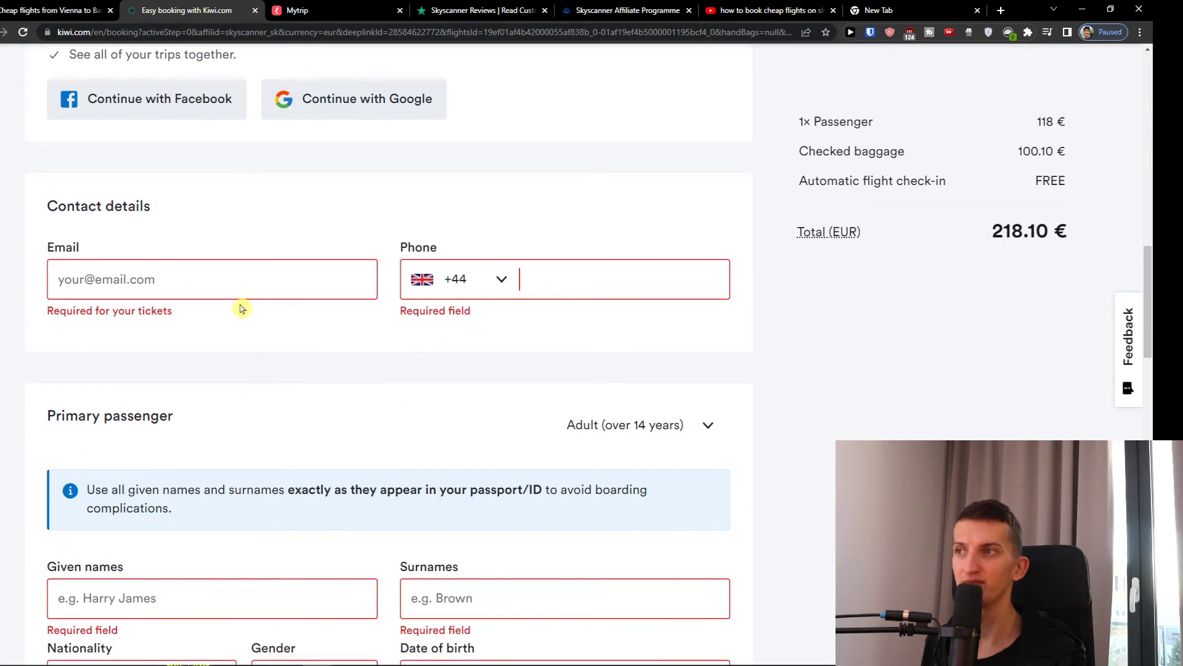
click(286, 279)
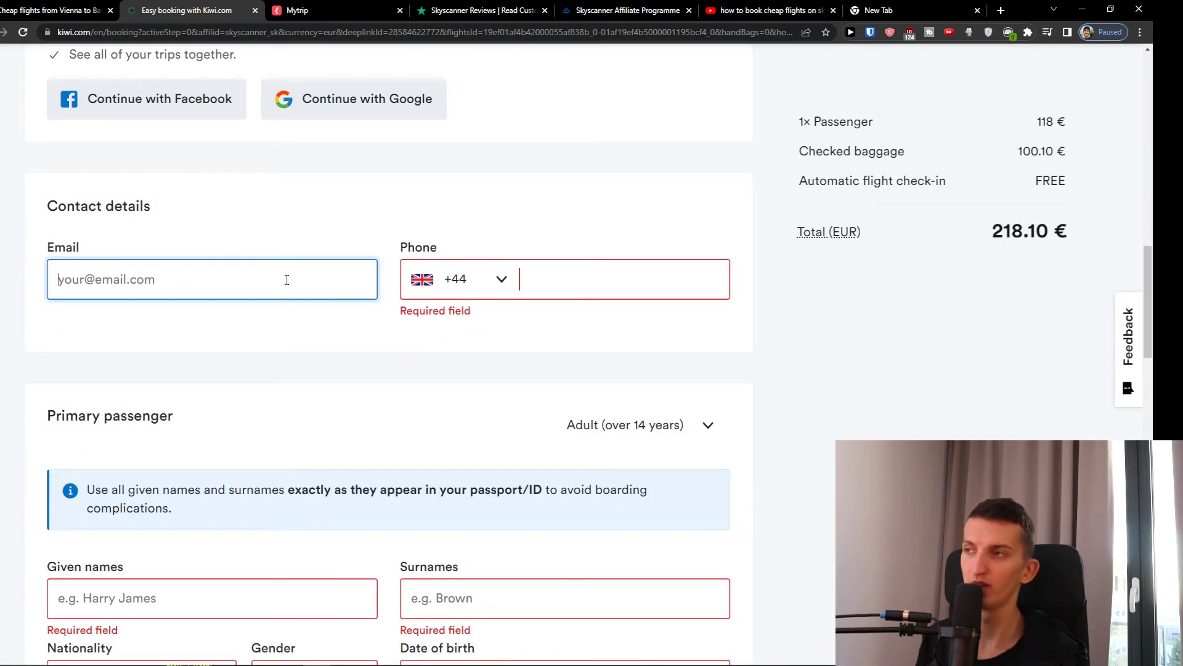
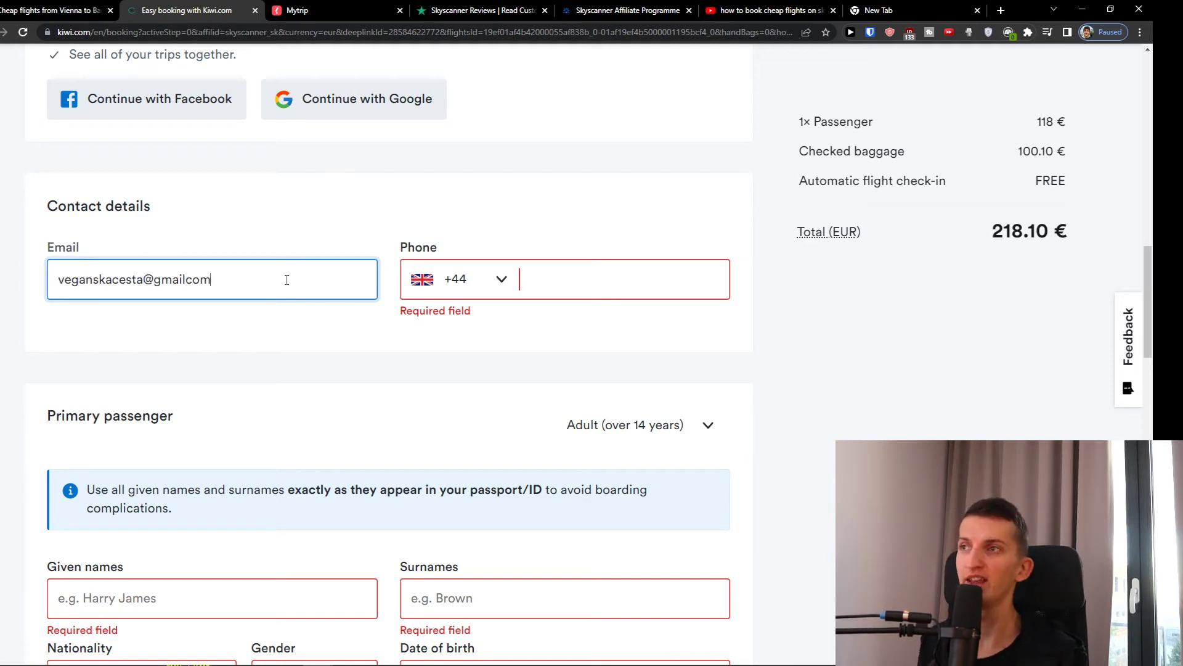
click(544, 272)
- Switch to the Mytrip tab and scroll its Vienna–Barcelona results
click(362, 9)
scroll(387, 295, down, 3)
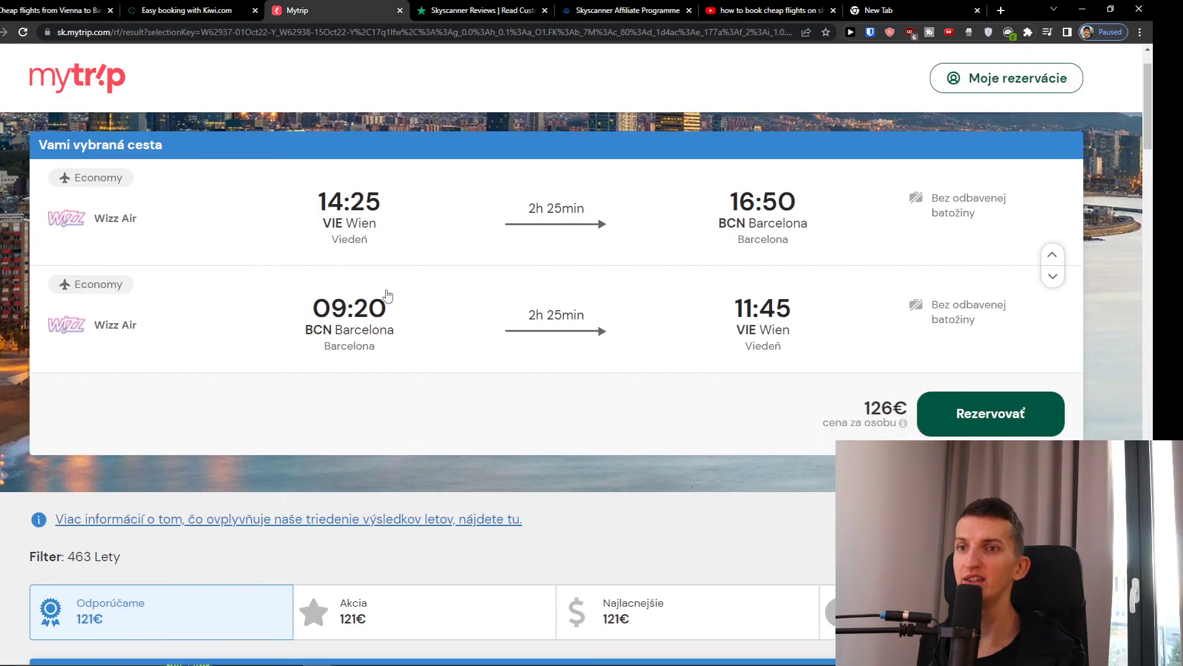
scroll(400, 297, down, 5)
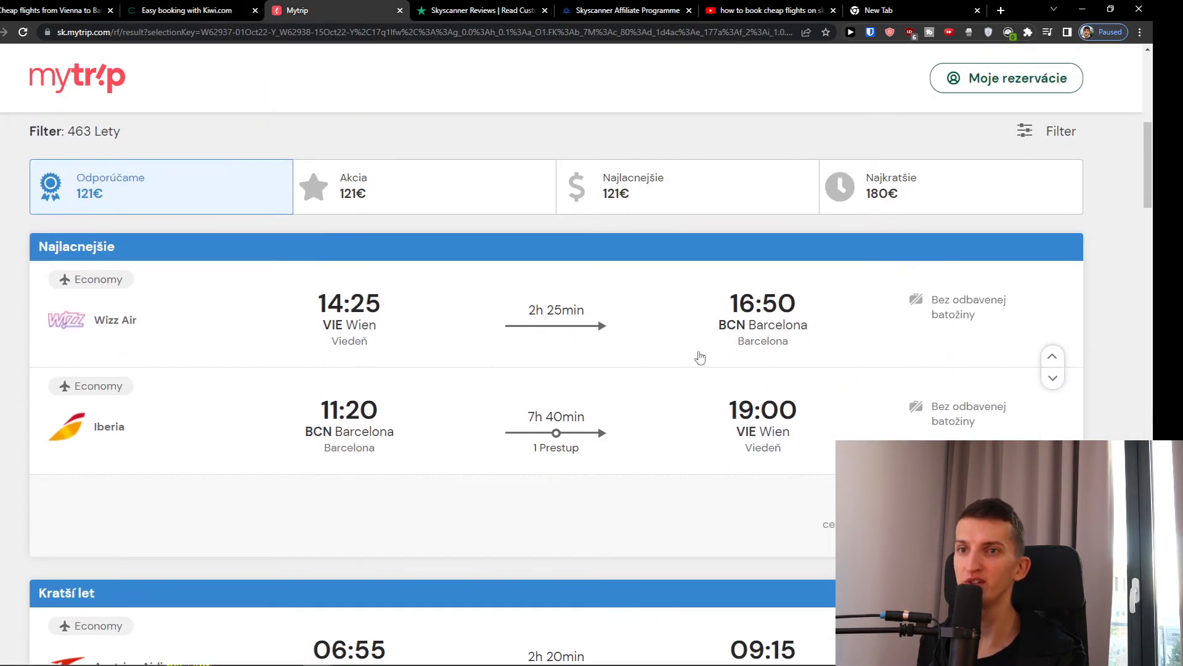
- Dismiss the fare upgrade offer over the Vienna–Barcelona results
scroll(700, 357, down, 3)
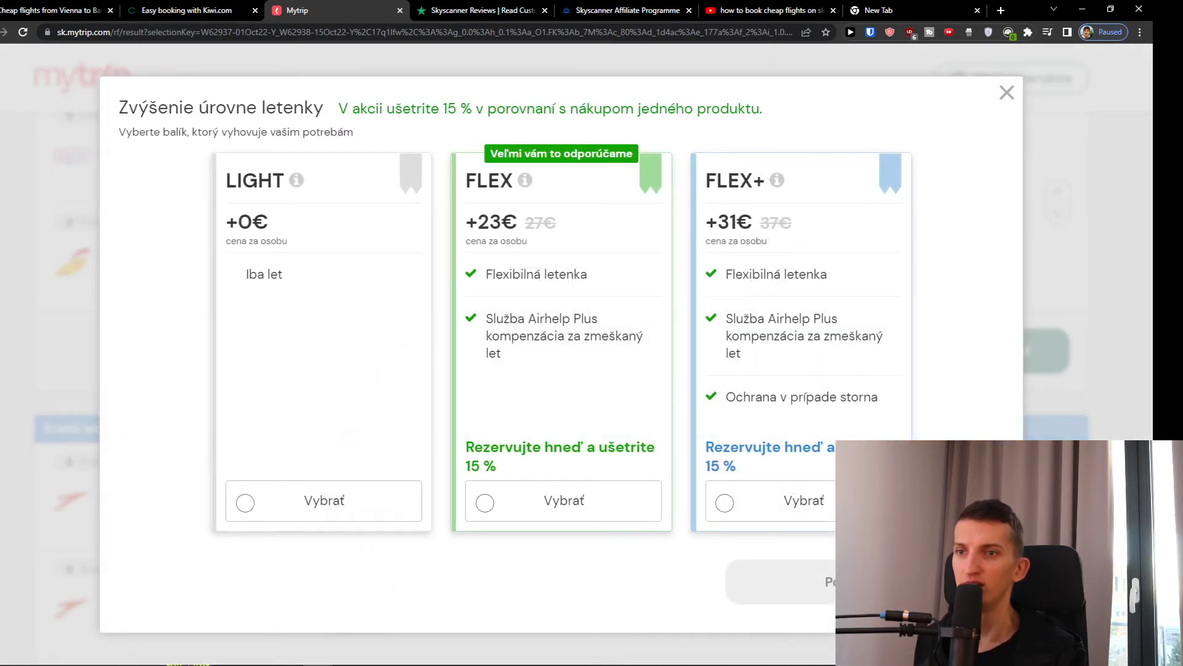
click(1008, 104)
scroll(819, 230, down, 15)
scroll(770, 295, up, 20)
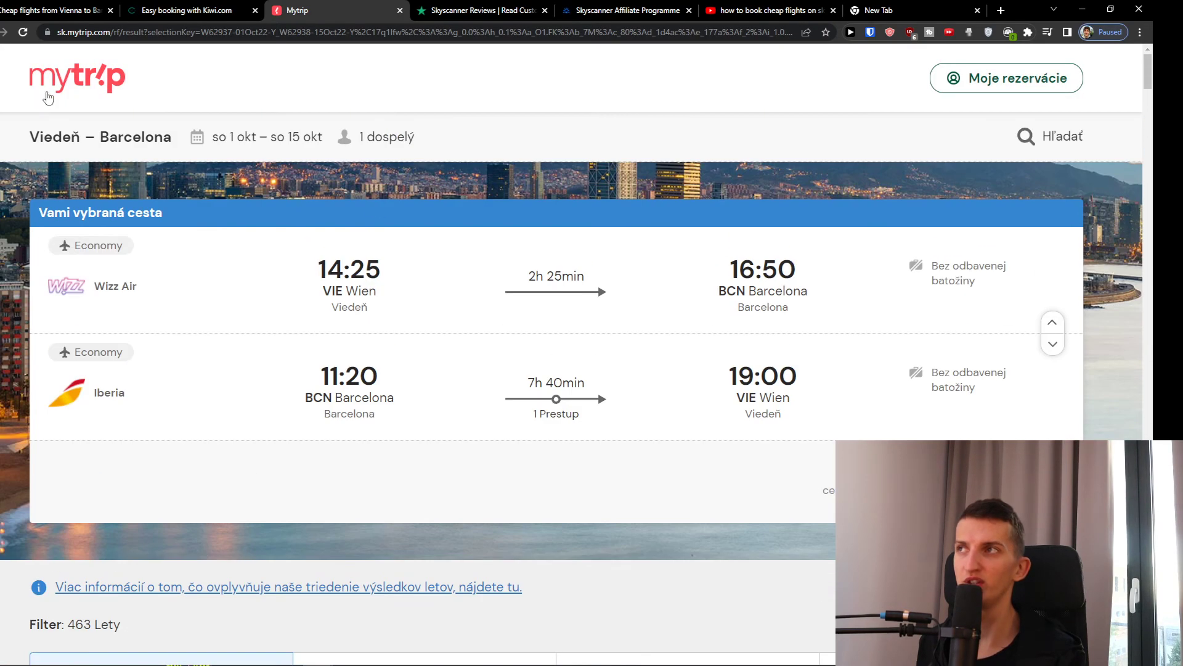
- Load mytrip.com afresh from the address bar
double_click(90, 32)
key(ctrl+a)
text(myeng)
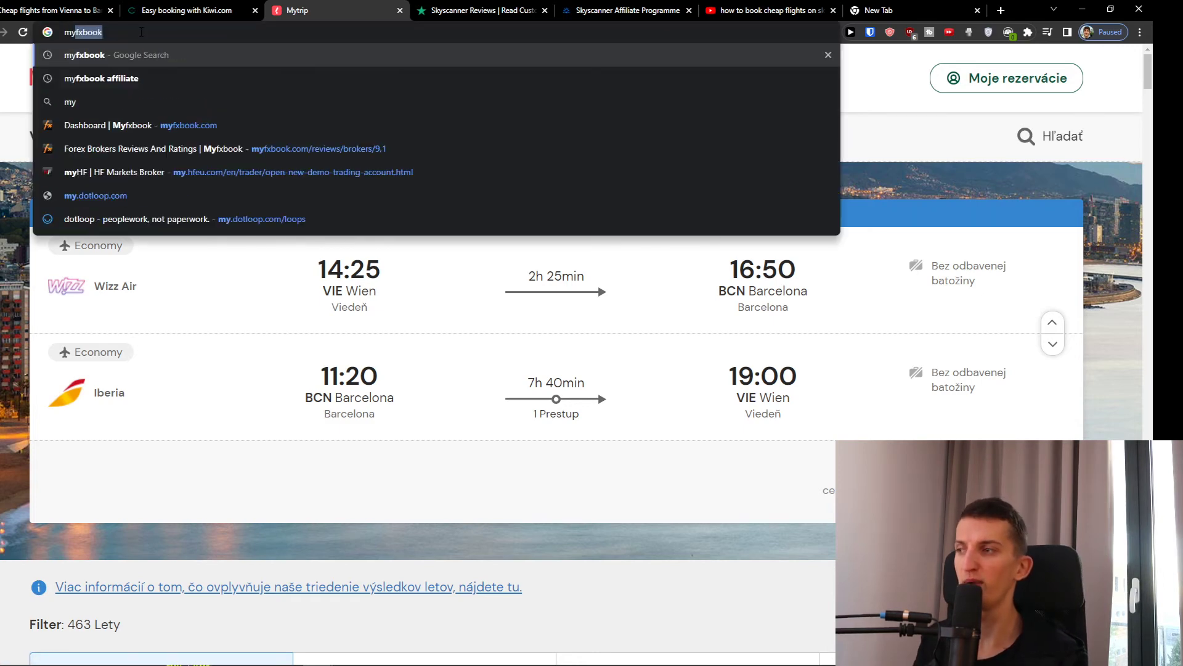
key(BackSpace)
key(BackSpace)
key(BackSpace)
text(trip.)
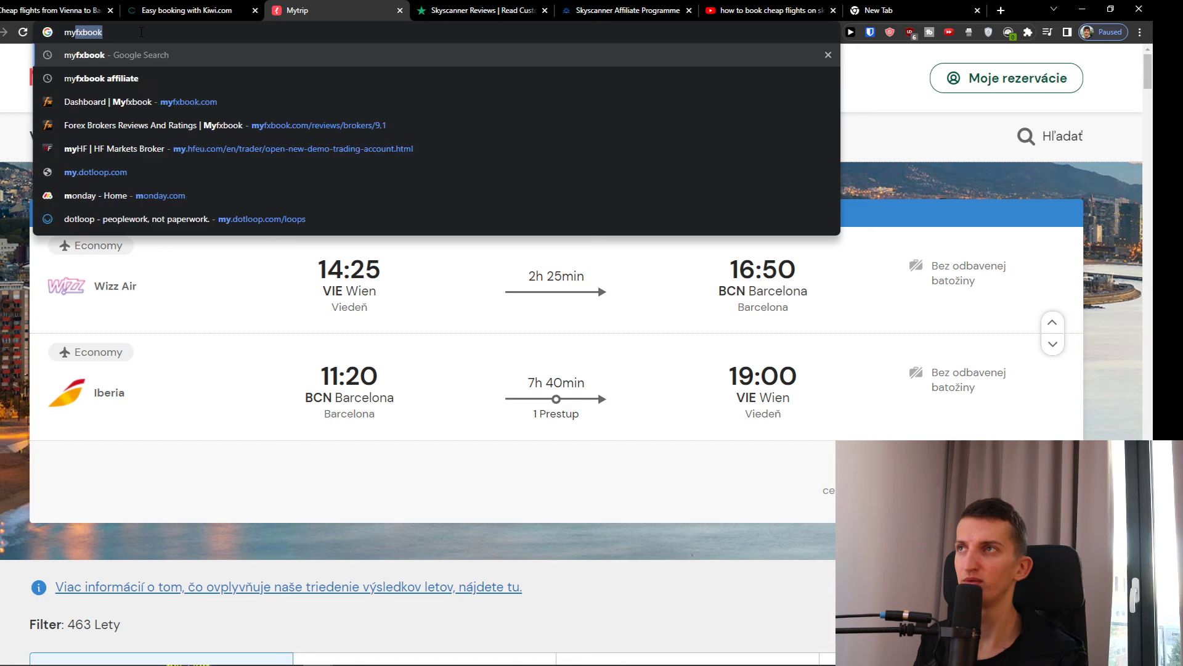
text(com)
key(Return)
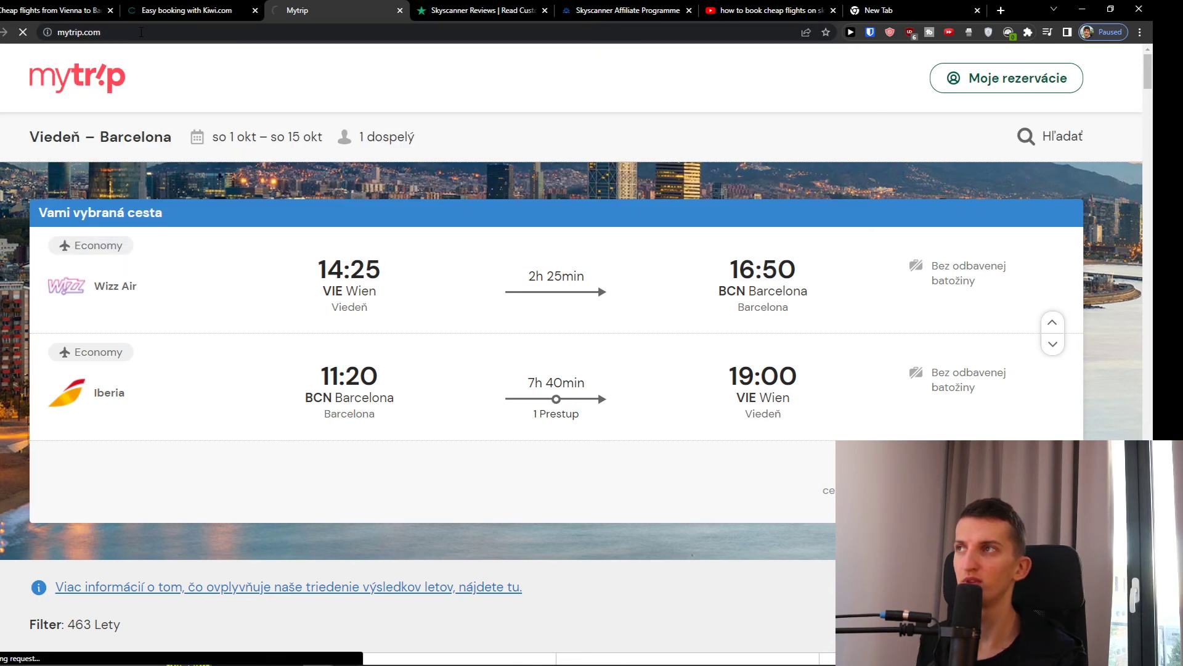
- Load kiwi.com in the empty new tab, then return to the Kiwi.com booking form
click(170, 7)
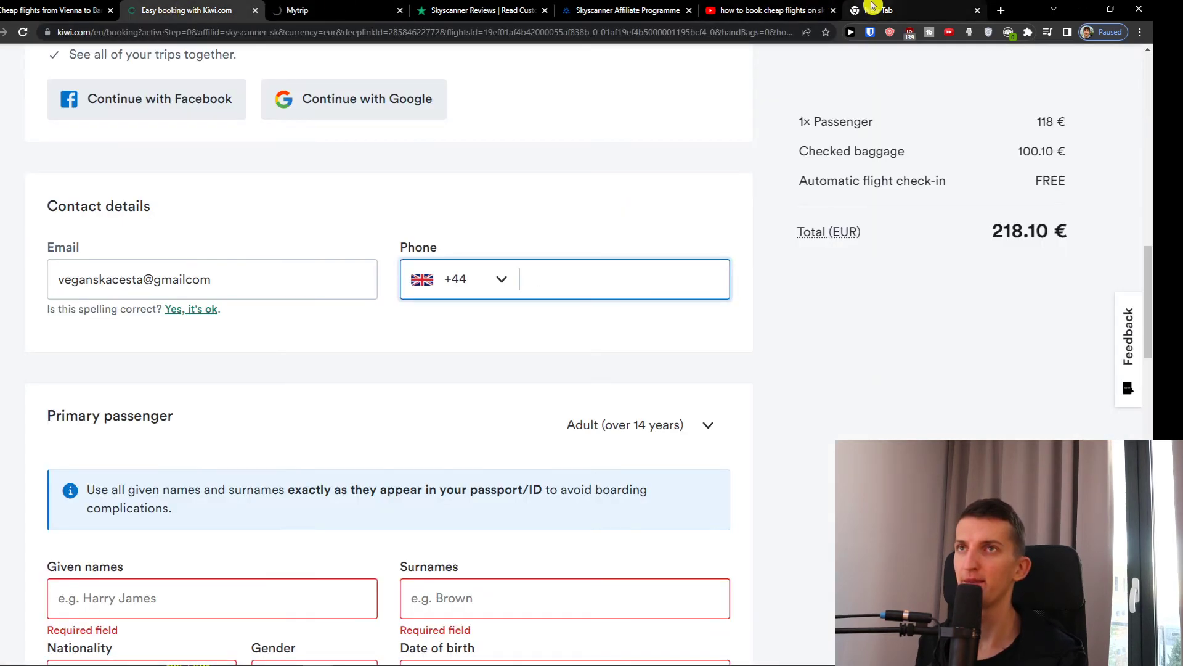
click(888, 10)
text(k)
key(Return)
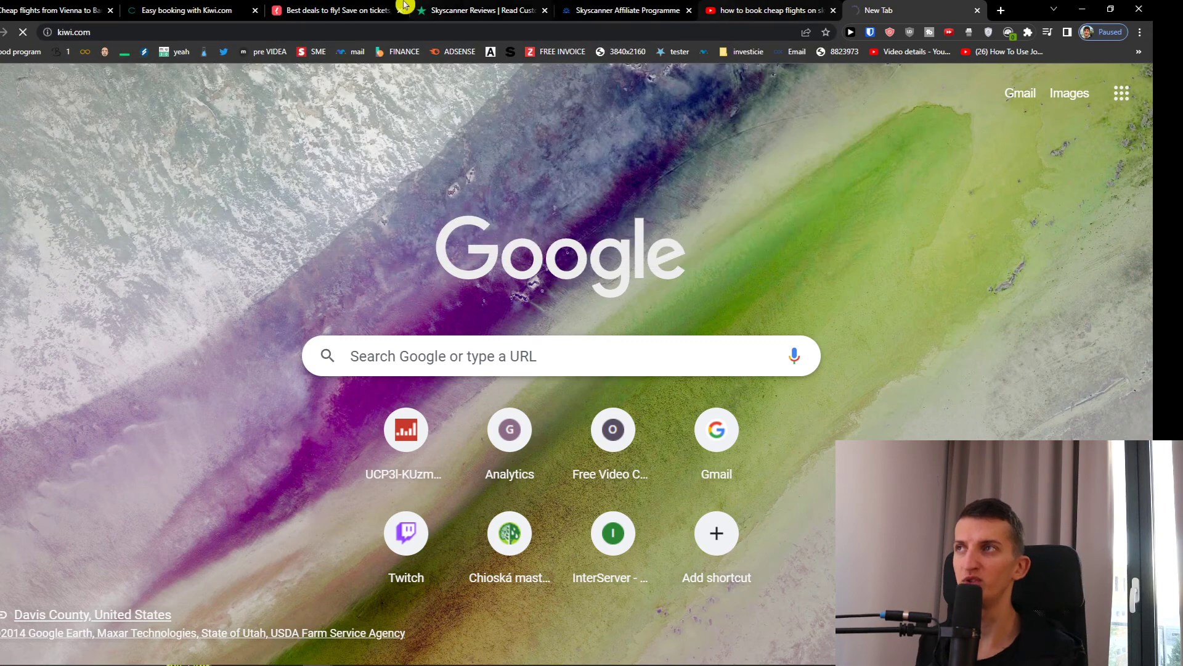
click(185, 10)
- Set the passenger's nationality to Albania and gender to Male
scroll(306, 297, down, 7)
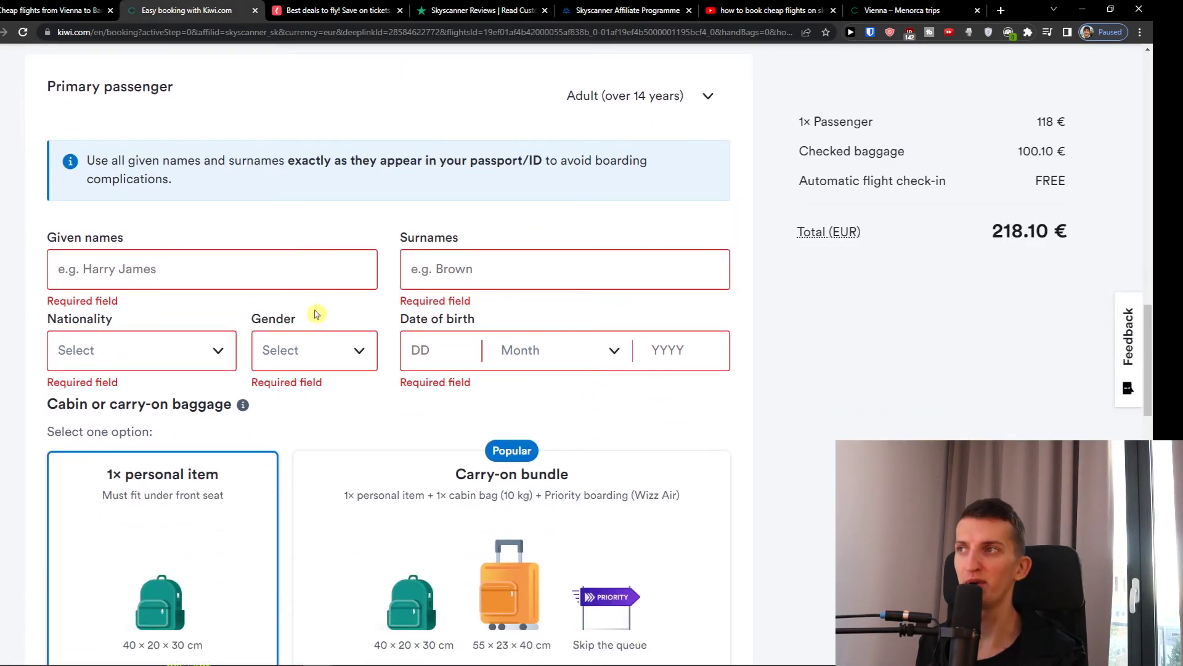
scroll(283, 314, down, 1)
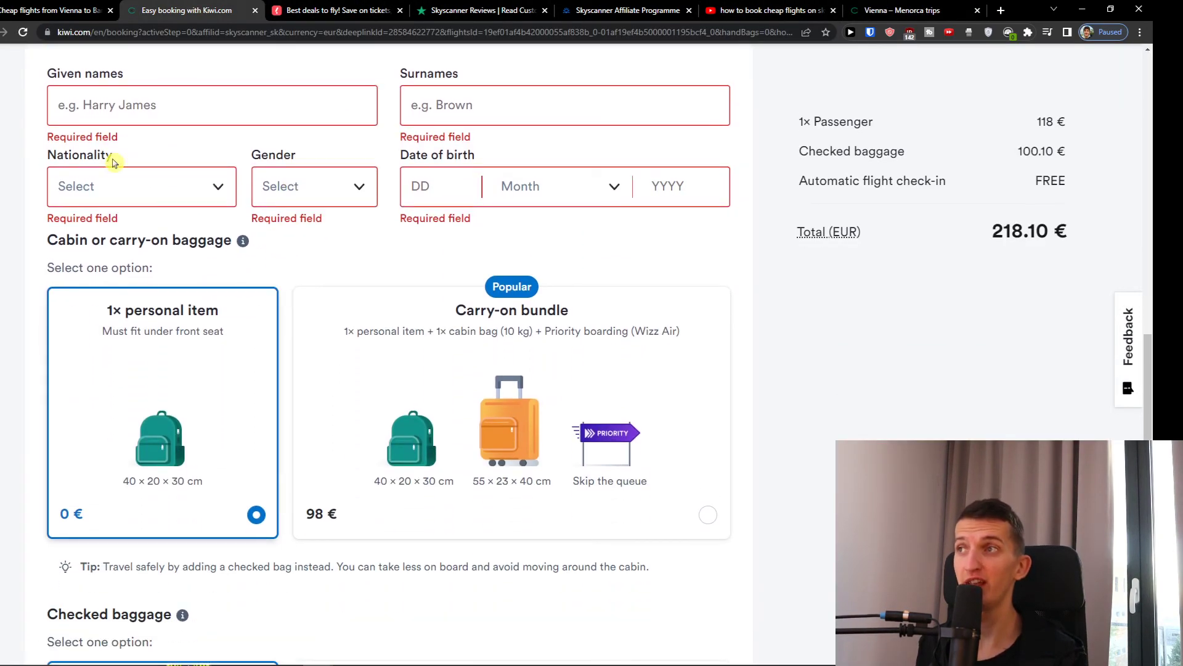
click(291, 187)
click(504, 186)
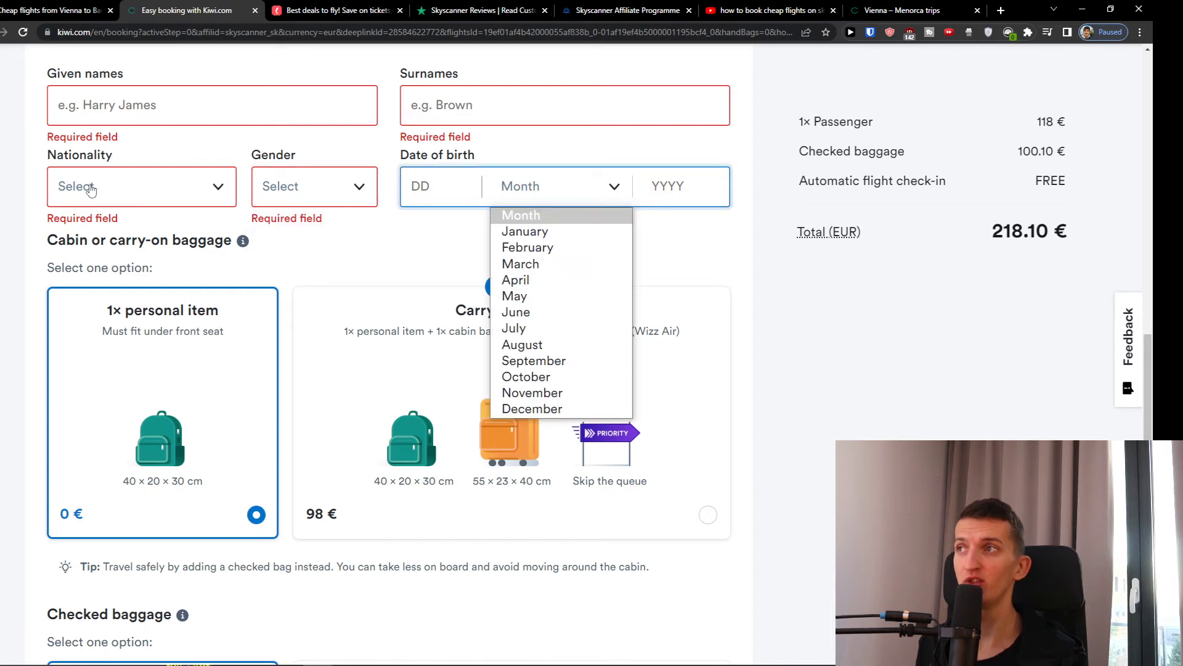
click(90, 189)
click(93, 294)
click(314, 186)
click(310, 233)
click(135, 188)
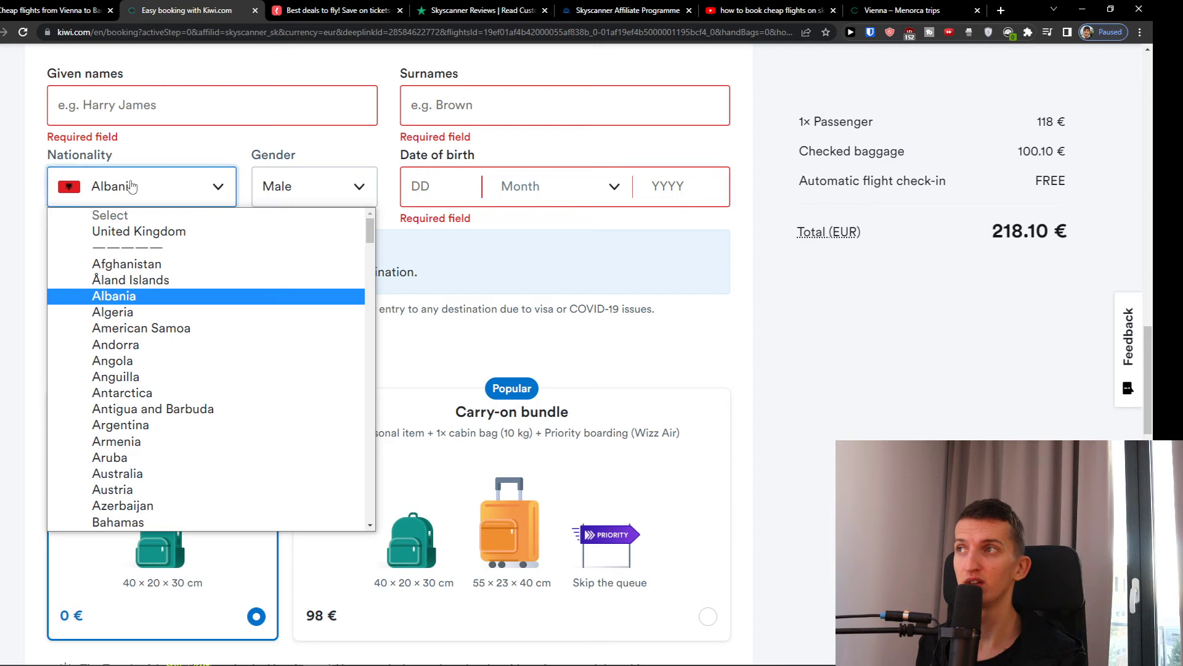
click(136, 188)
- Enter the primary passenger's given name, surname and date of birth
click(325, 106)
key(Tab)
click(417, 185)
text(21)
click(521, 196)
click(520, 263)
click(679, 183)
text(1996)
- Fill in the contact phone number
scroll(679, 183, up, 4)
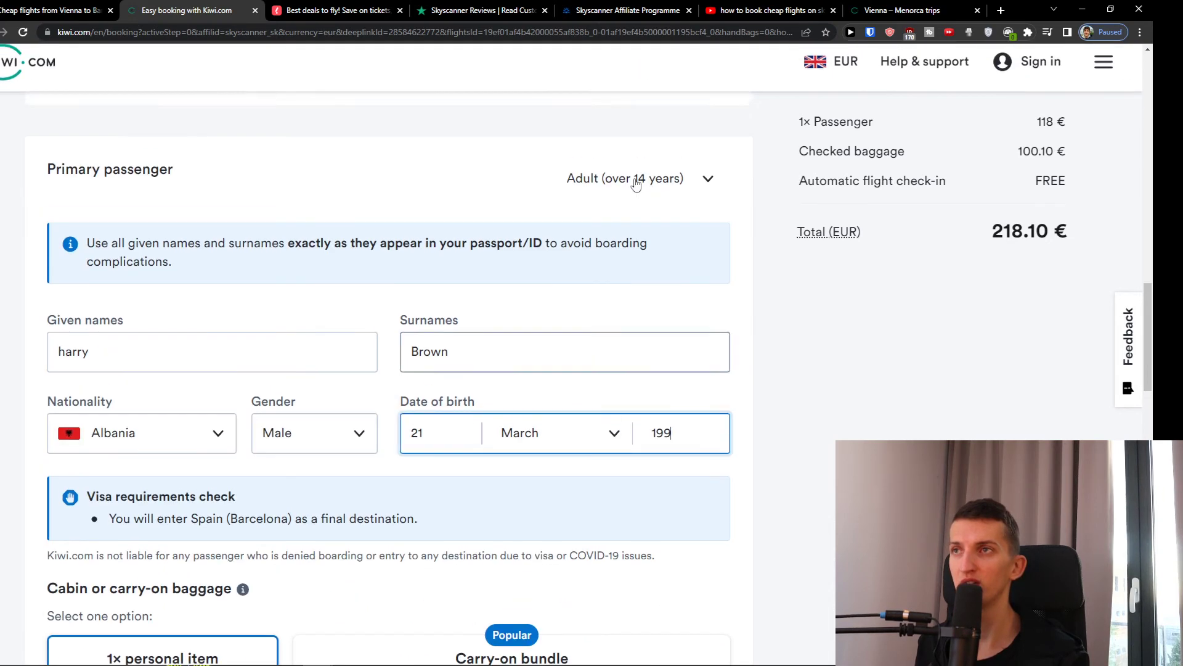
scroll(605, 193, up, 4)
click(563, 276)
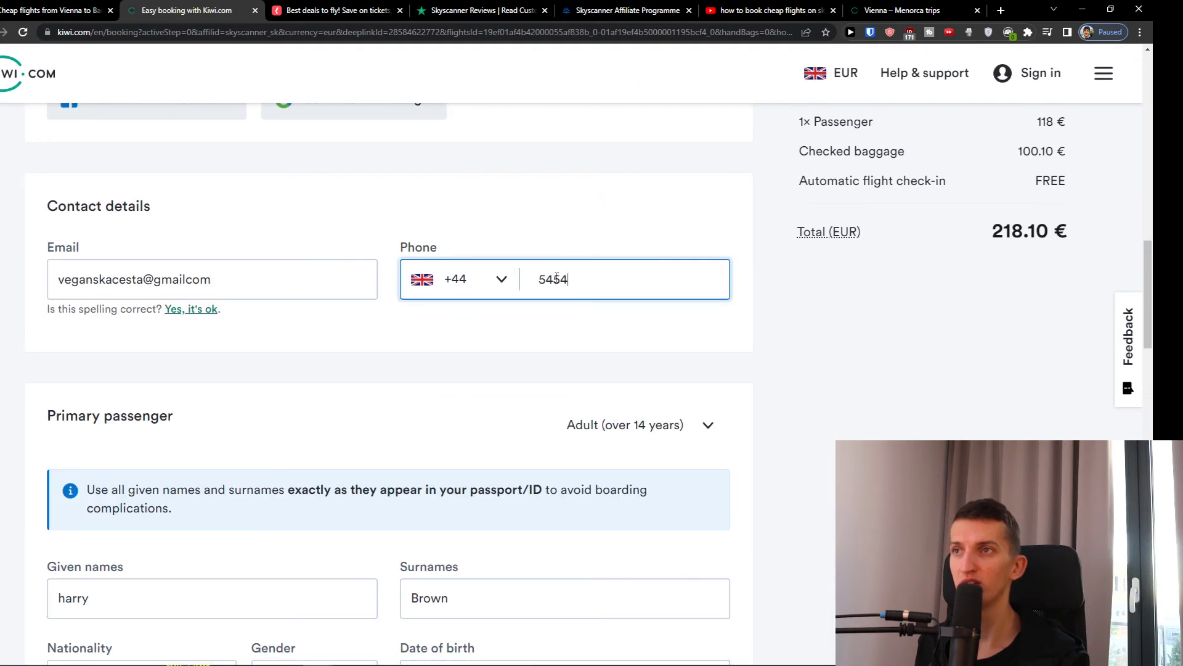
click(813, 405)
- Choose to travel without insurance
scroll(812, 406, down, 13)
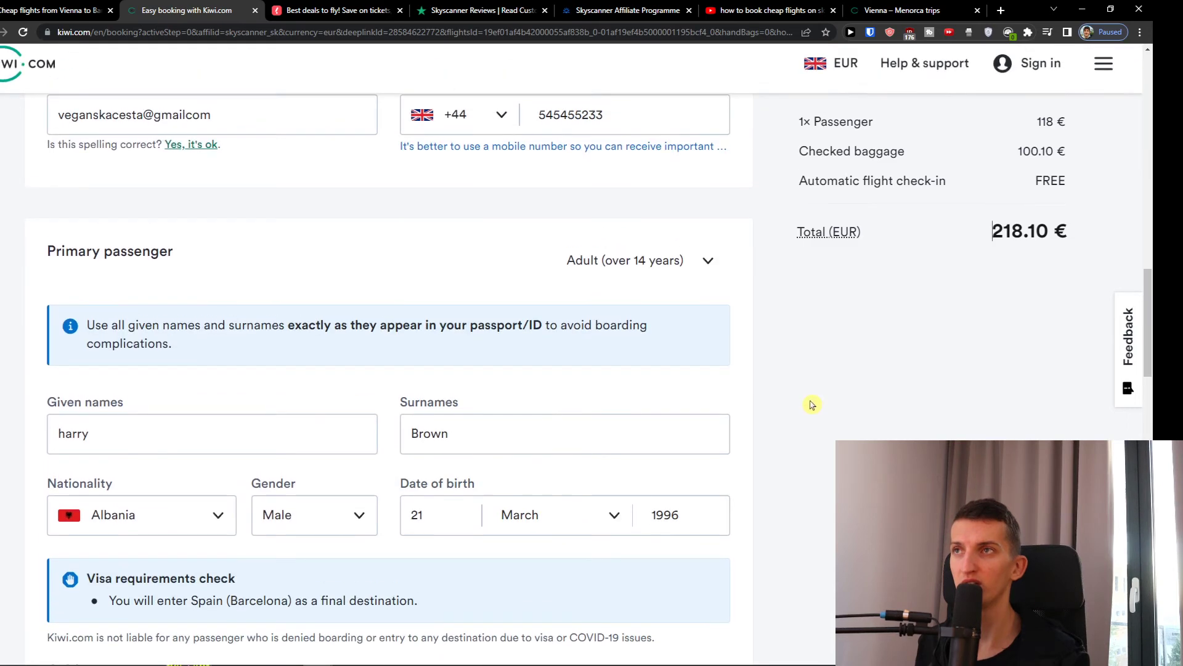
scroll(793, 369, down, 12)
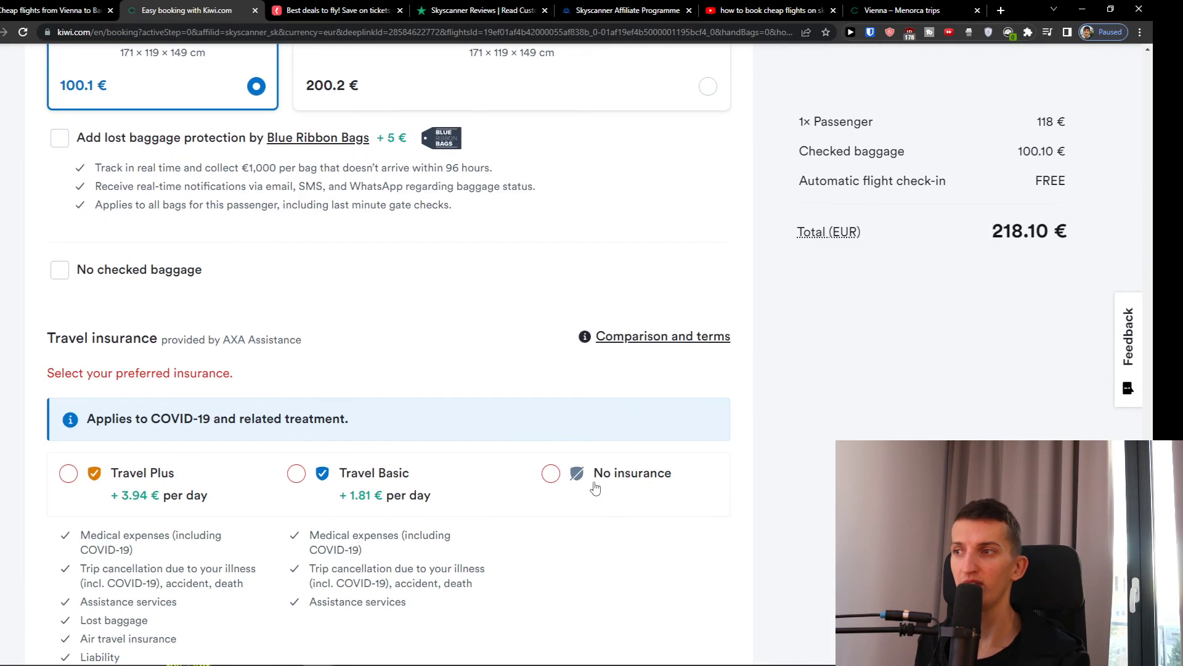
click(608, 403)
- Reopen the contact e-mail field to correct its format
scroll(613, 419, down, 4)
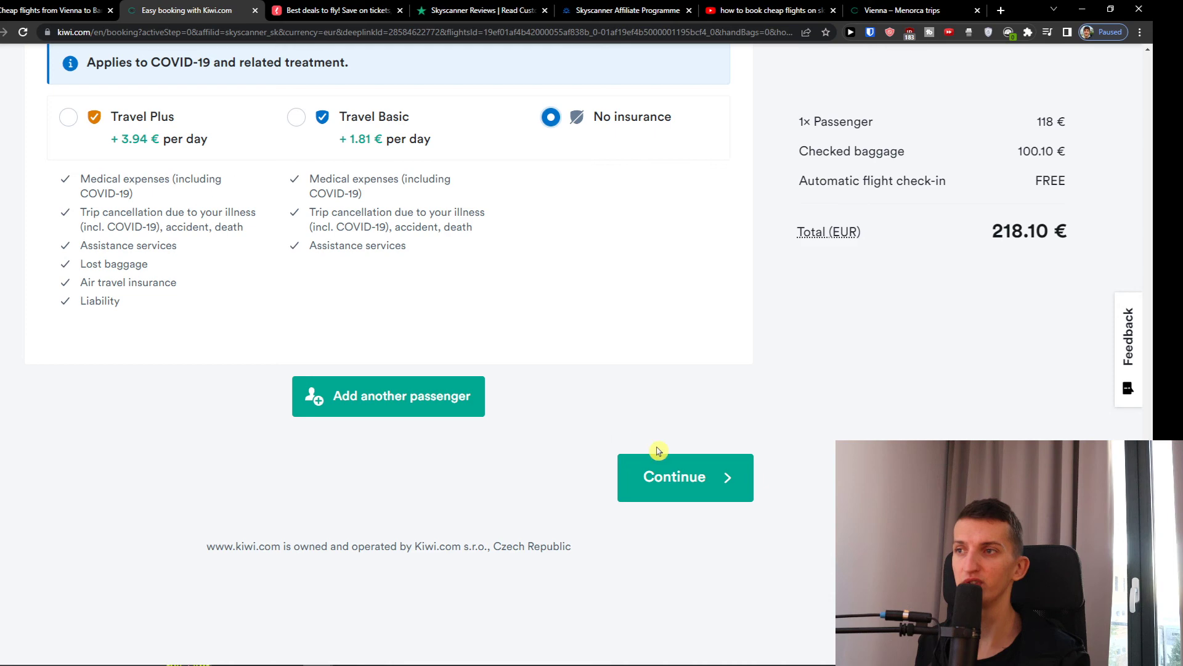
scroll(745, 484, up, 15)
scroll(745, 483, up, 4)
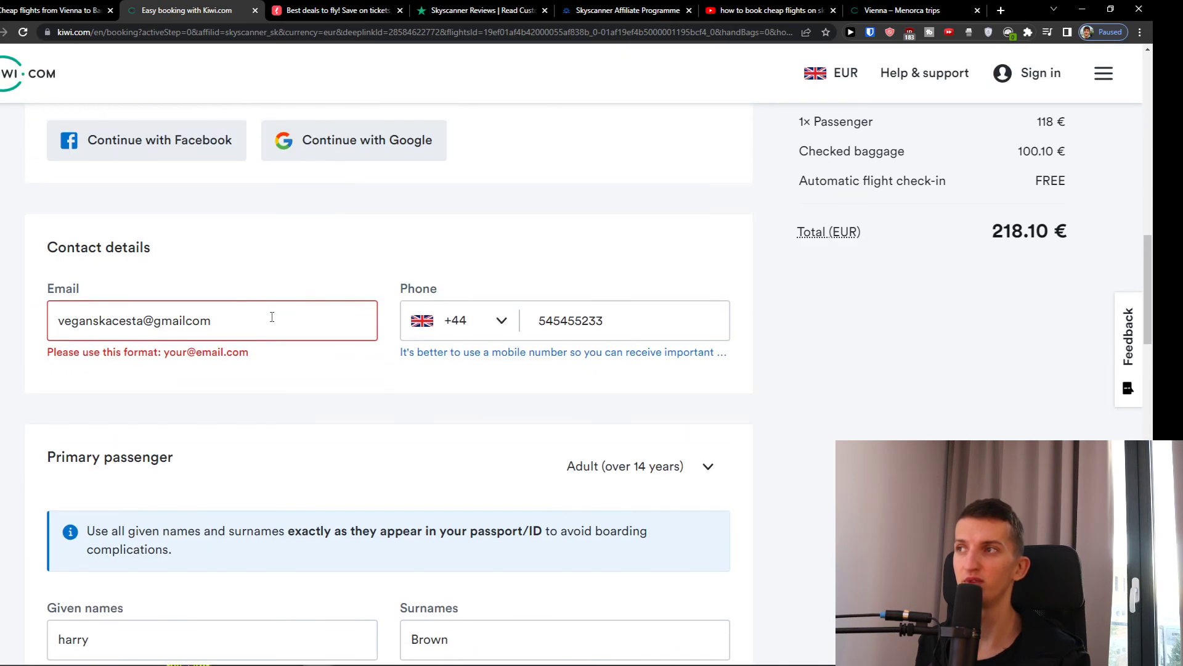
click(229, 323)
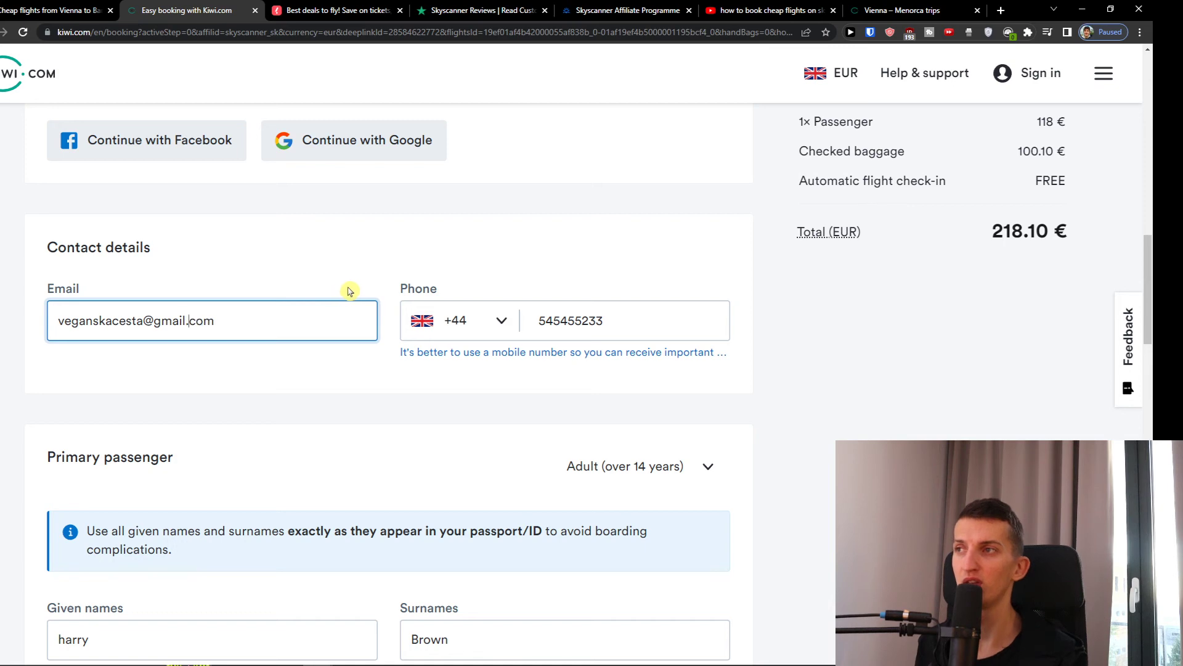
scroll(348, 291, down, 10)
- Continue to the Ticket fare step and review the fare options
click(648, 472)
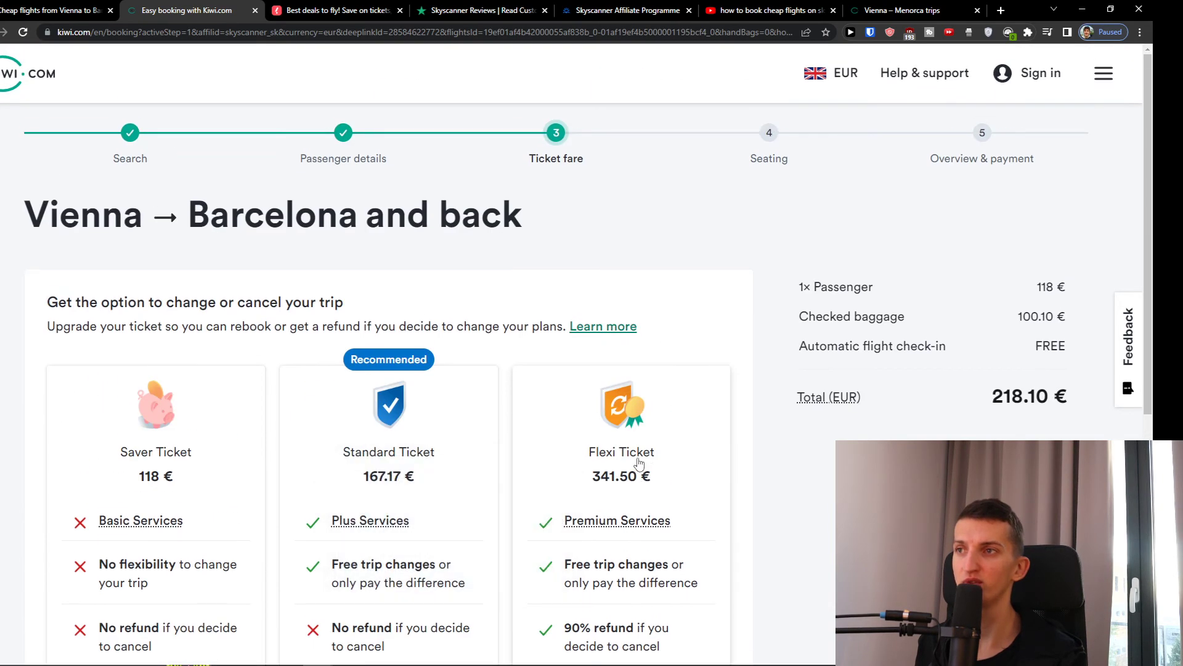
scroll(625, 459, down, 1)
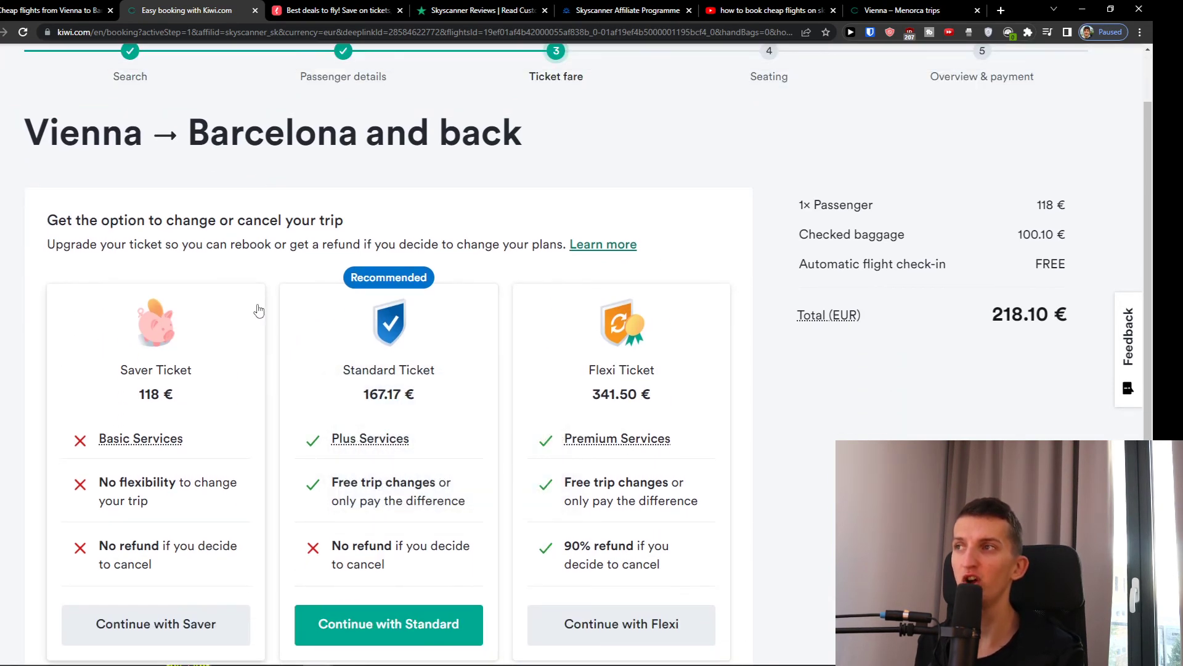
scroll(306, 330, down, 1)
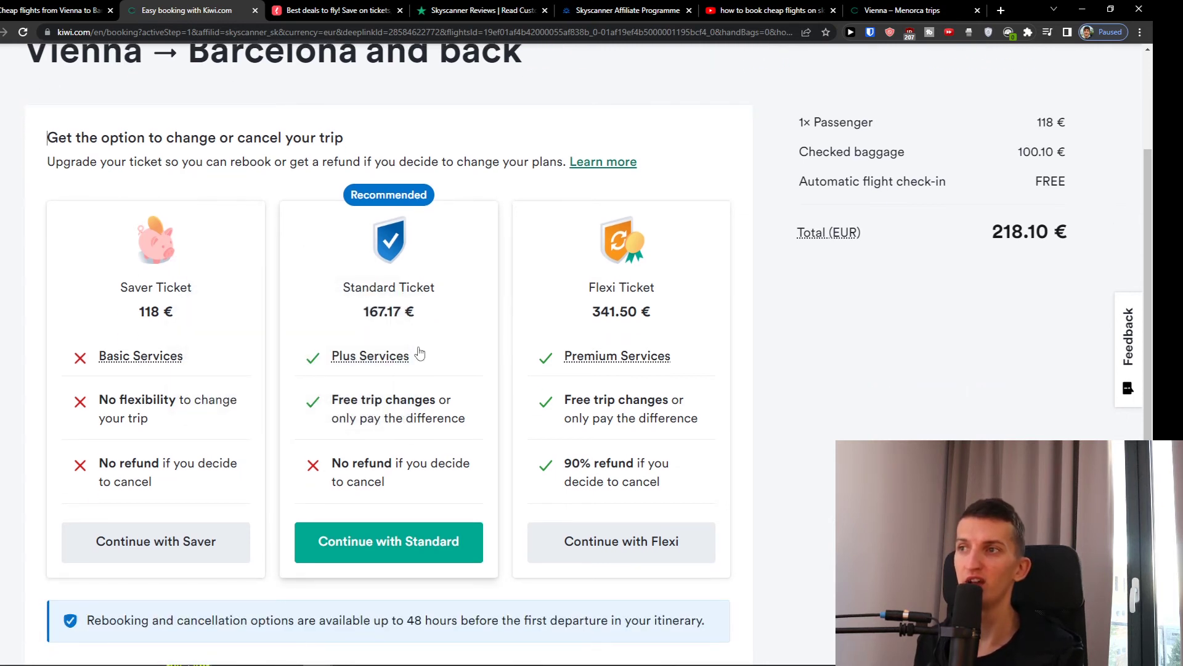
mouse_move(390, 360)
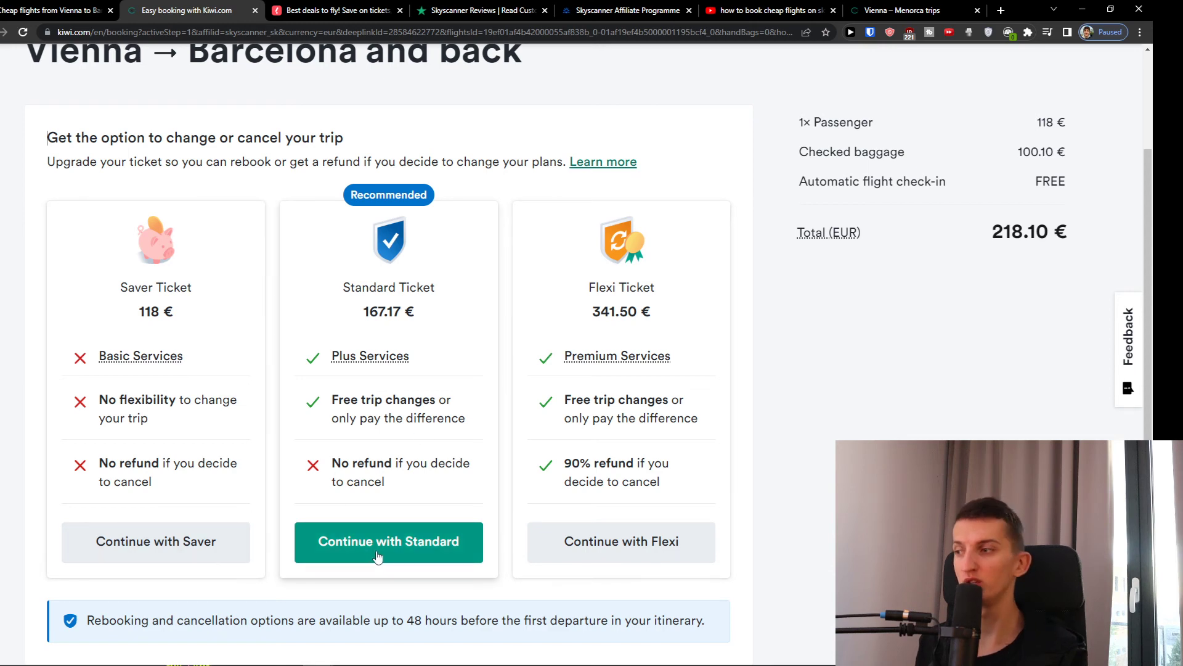
- Choose the Saver Ticket and keep it without upgrading, bringing up the services tiers
click(175, 545)
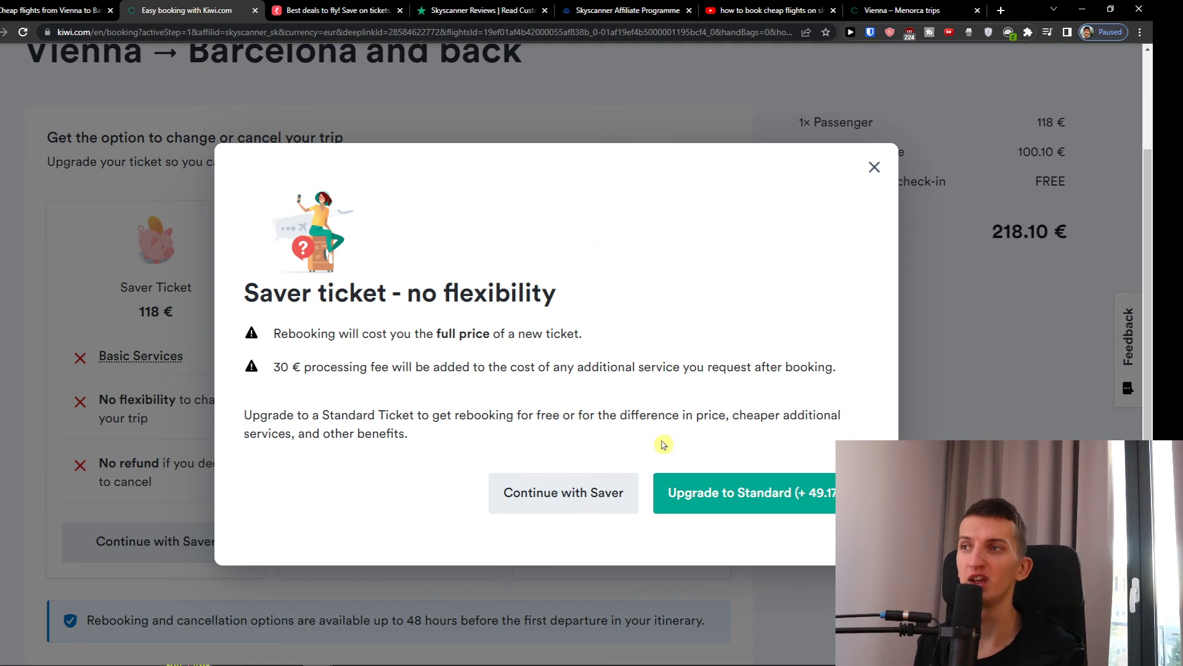
click(613, 492)
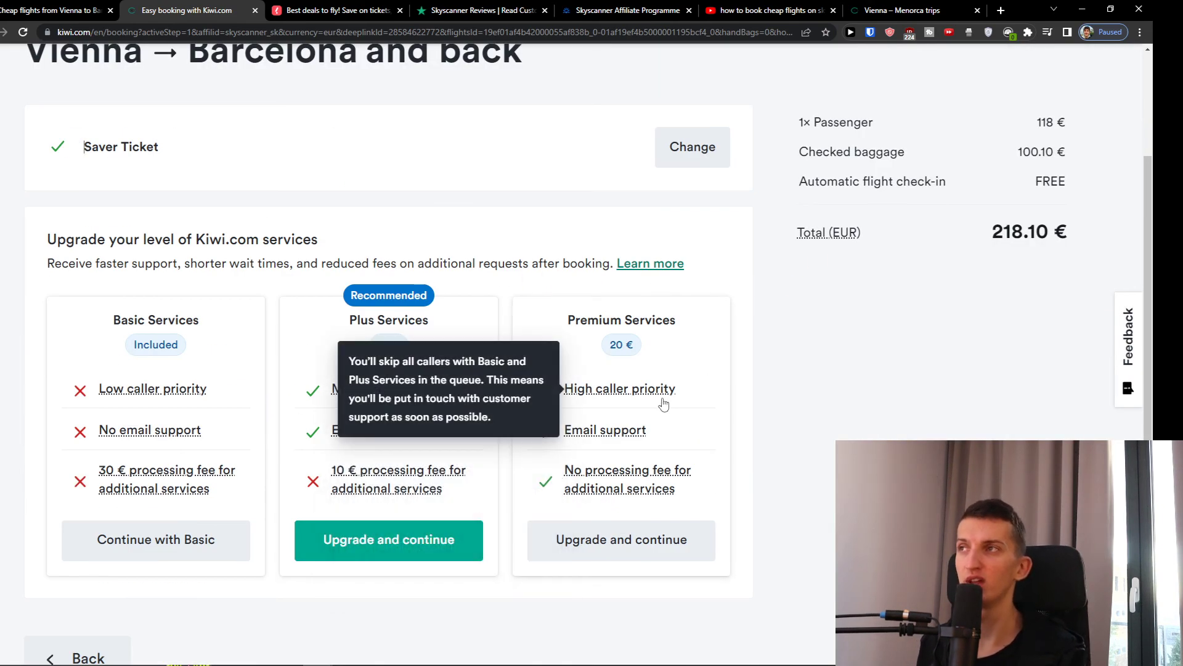
scroll(654, 395, up, 2)
scroll(652, 394, down, 3)
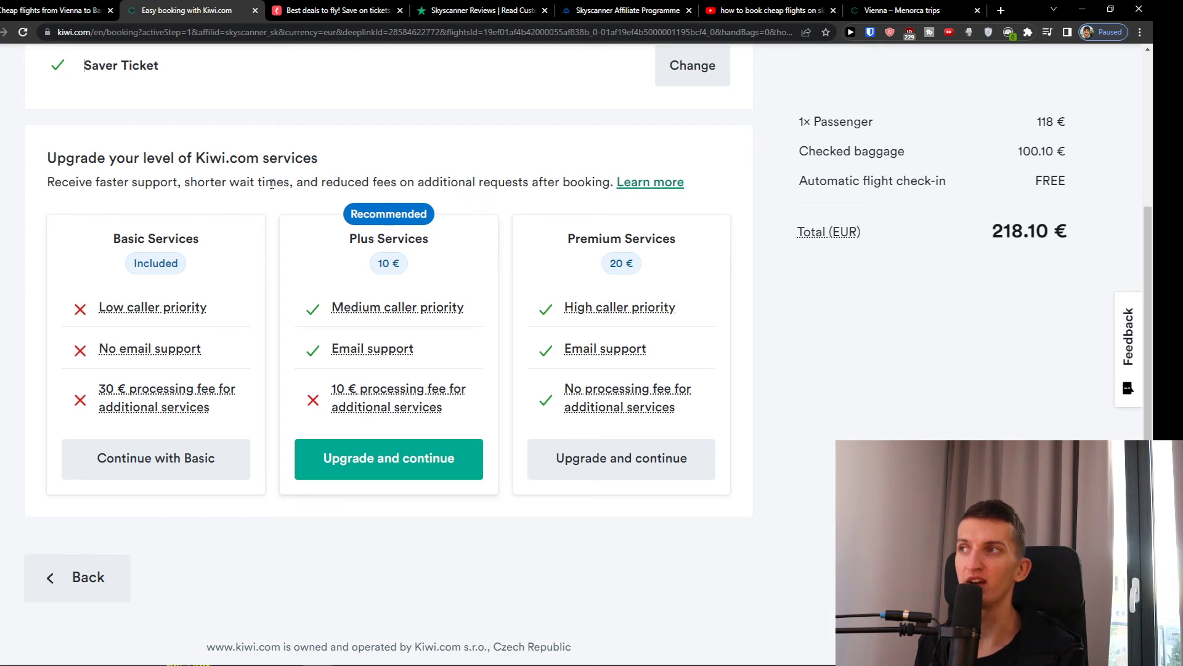
scroll(308, 222, up, 1)
scroll(308, 284, down, 1)
mouse_move(397, 313)
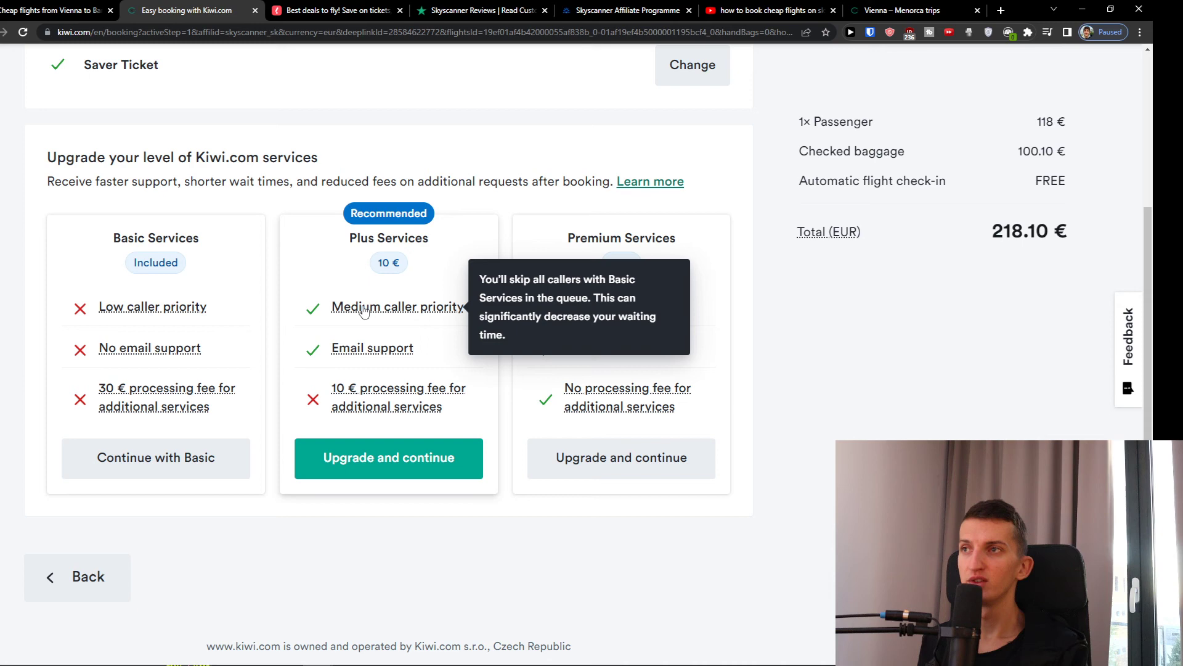
- Keep Basic Services and move on to seat selection
click(220, 472)
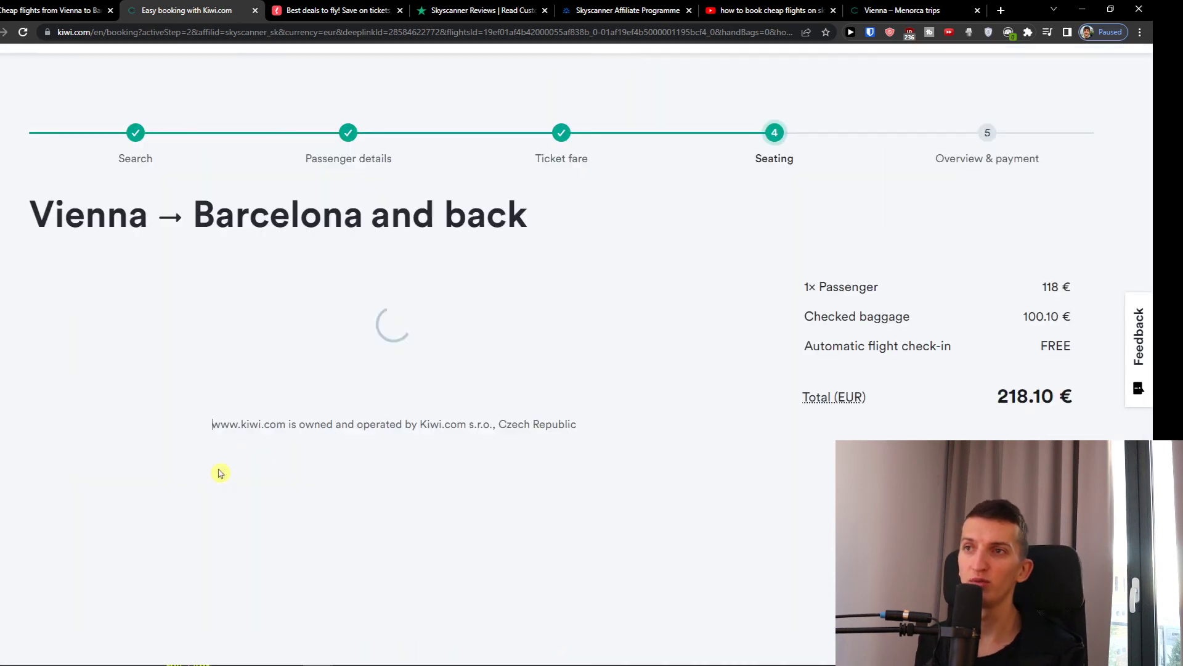
scroll(354, 313, down, 4)
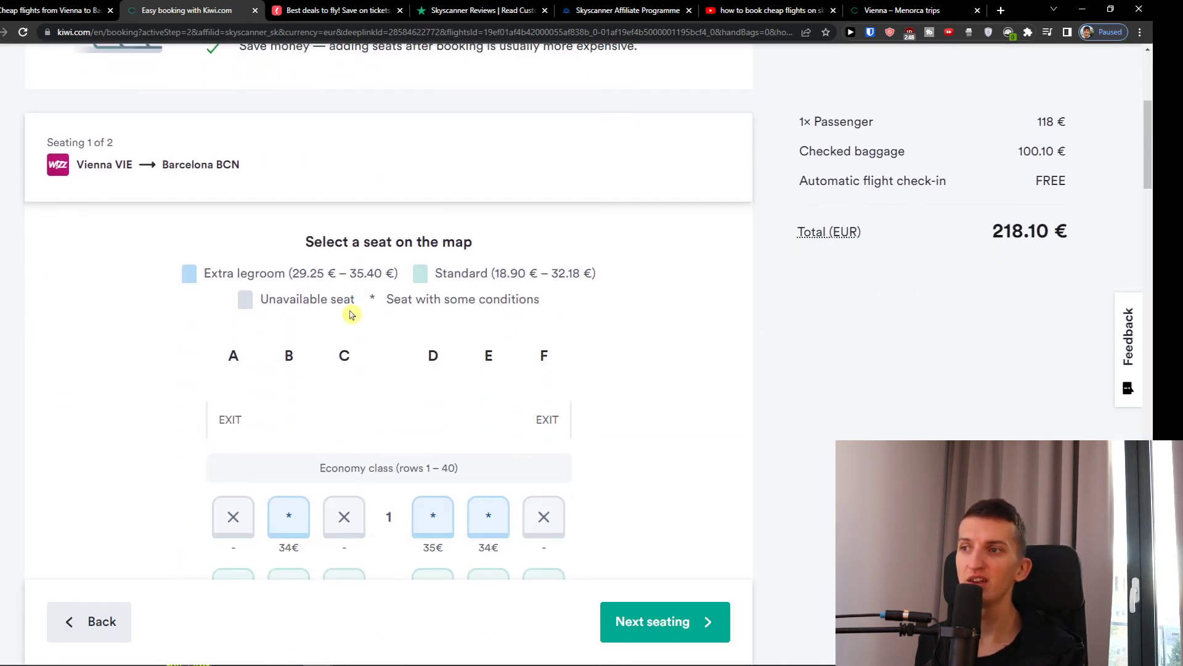
scroll(352, 314, down, 2)
scroll(352, 313, down, 2)
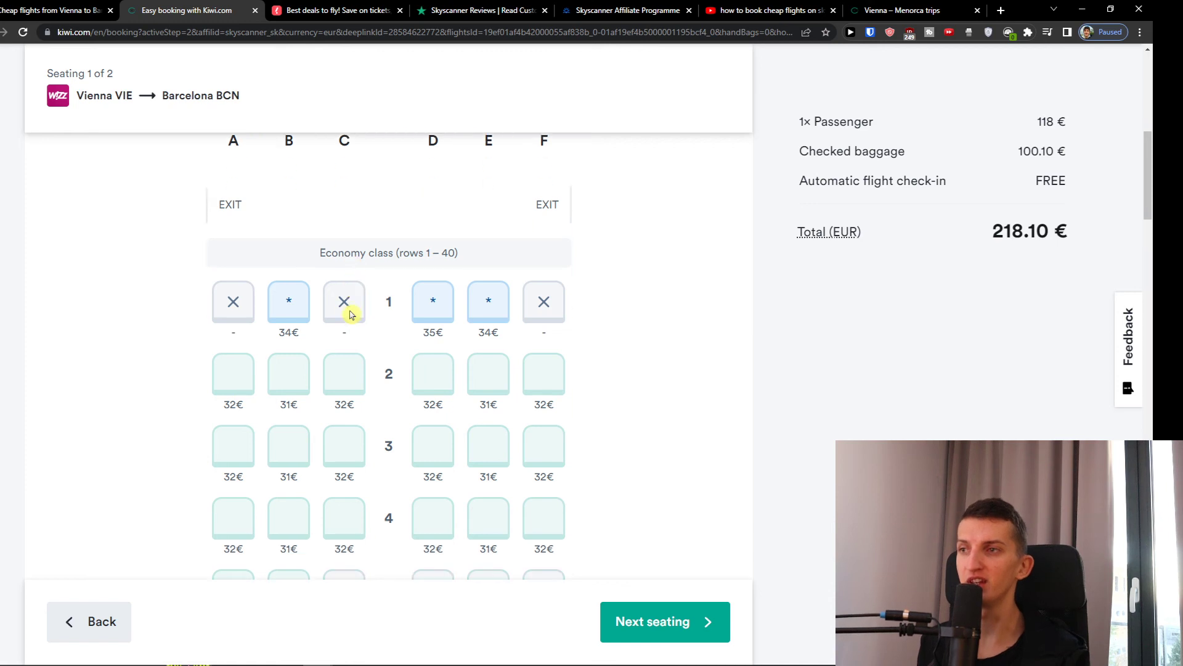
scroll(490, 376, down, 1)
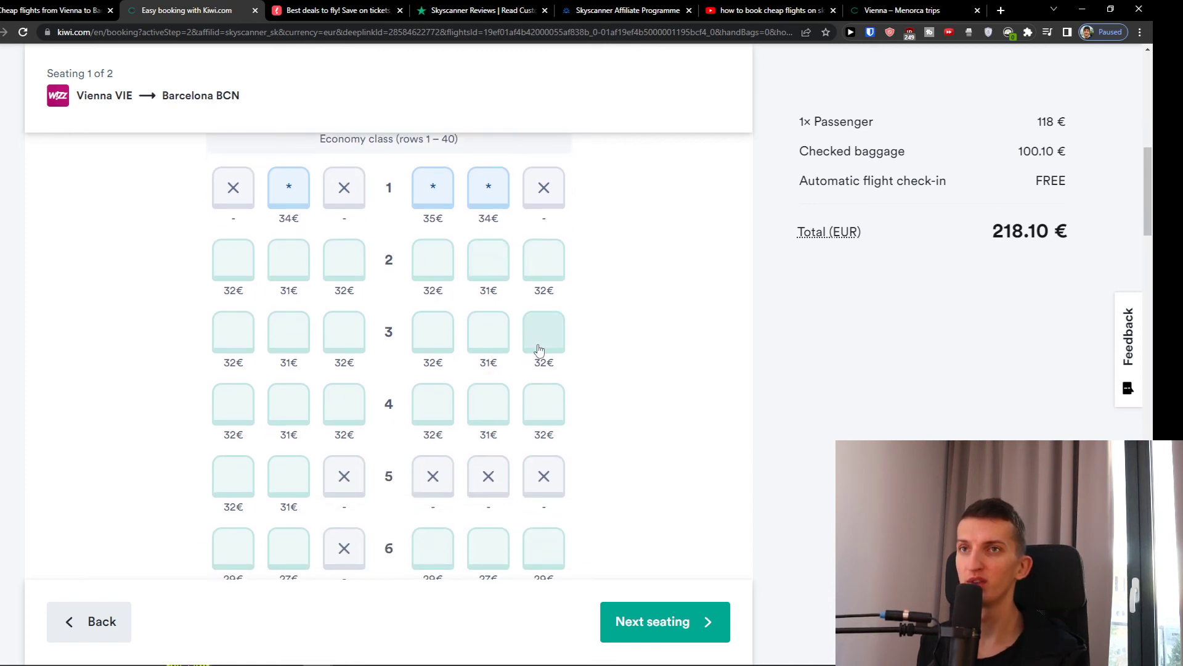
scroll(535, 349, up, 4)
scroll(535, 349, up, 4)
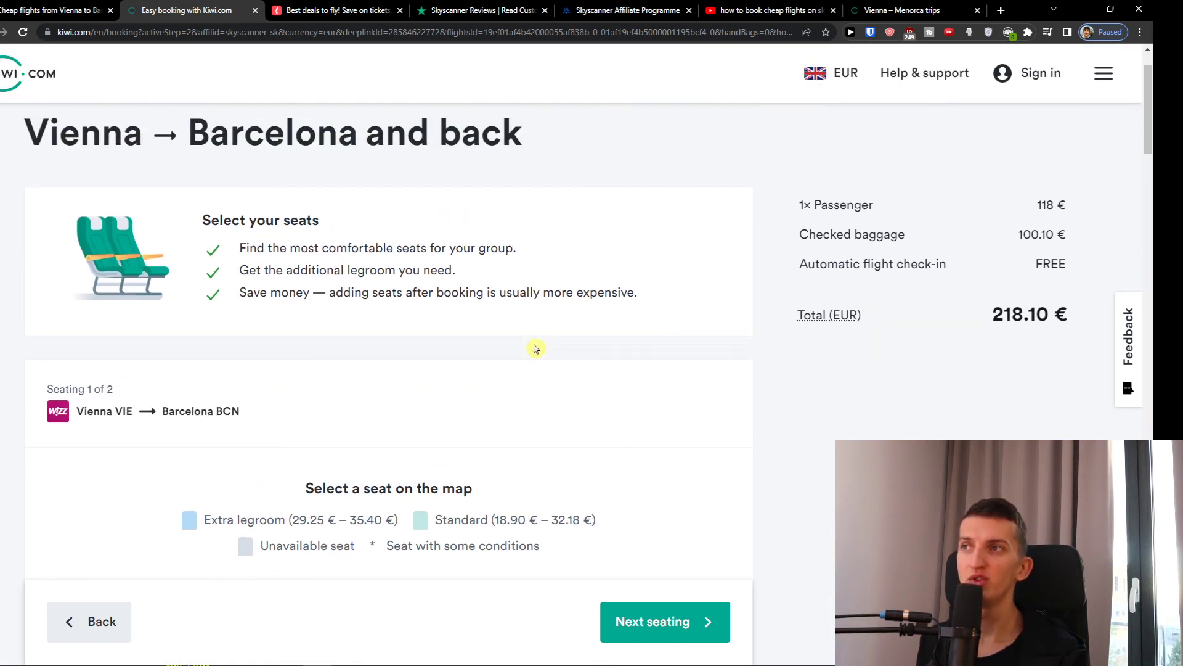
scroll(535, 349, down, 10)
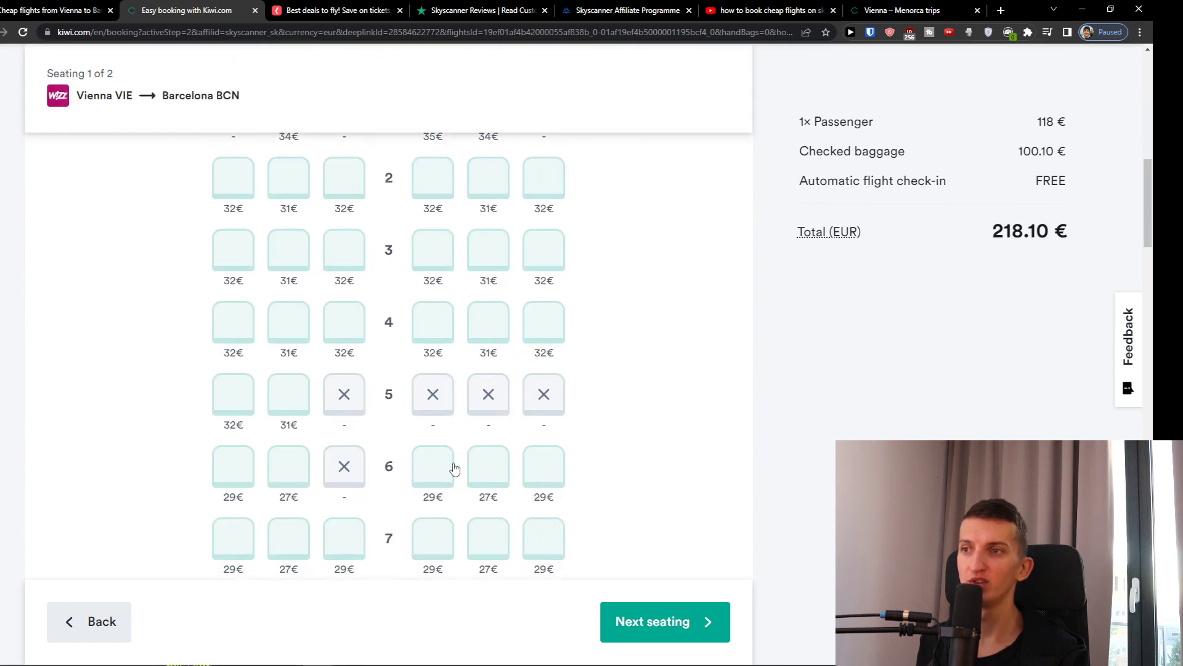
- Book outbound seat 6-E for 27.35 € instead of 6-D
click(448, 475)
click(708, 624)
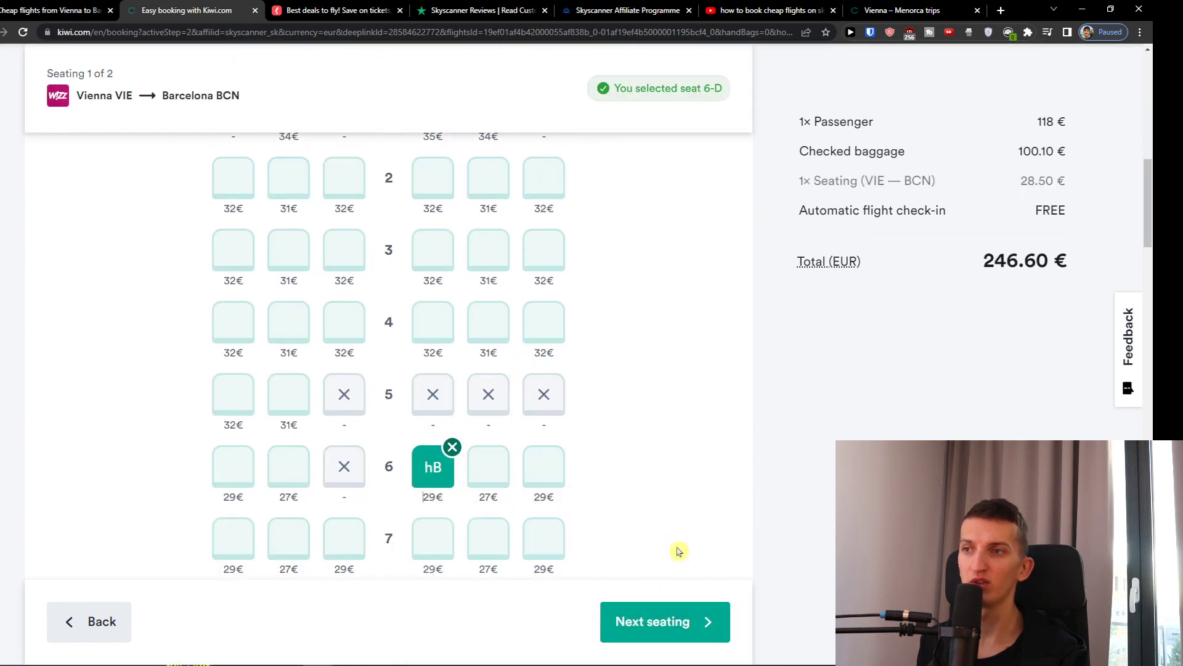
click(487, 481)
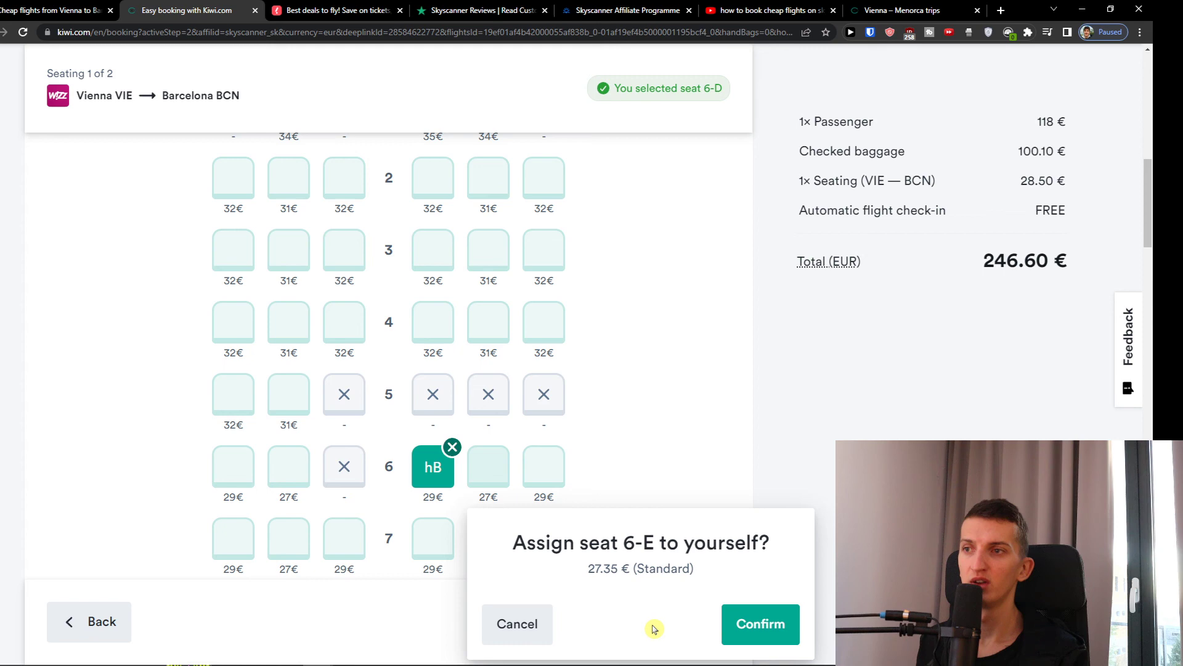
click(774, 634)
scroll(499, 440, up, 5)
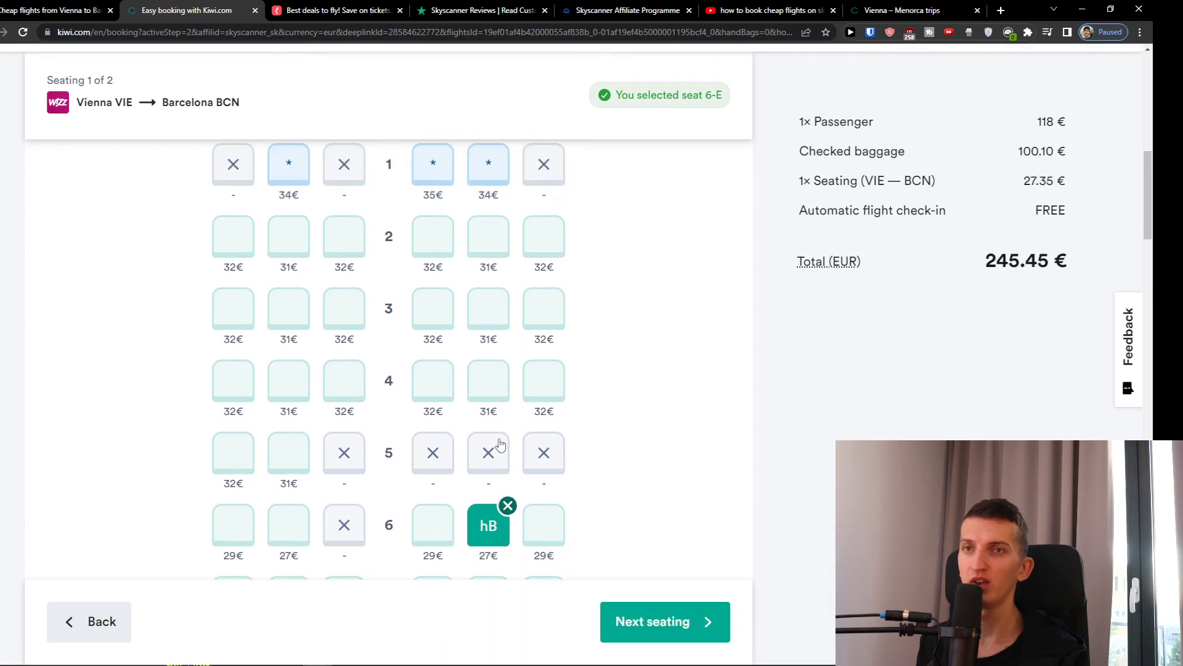
scroll(510, 438, down, 2)
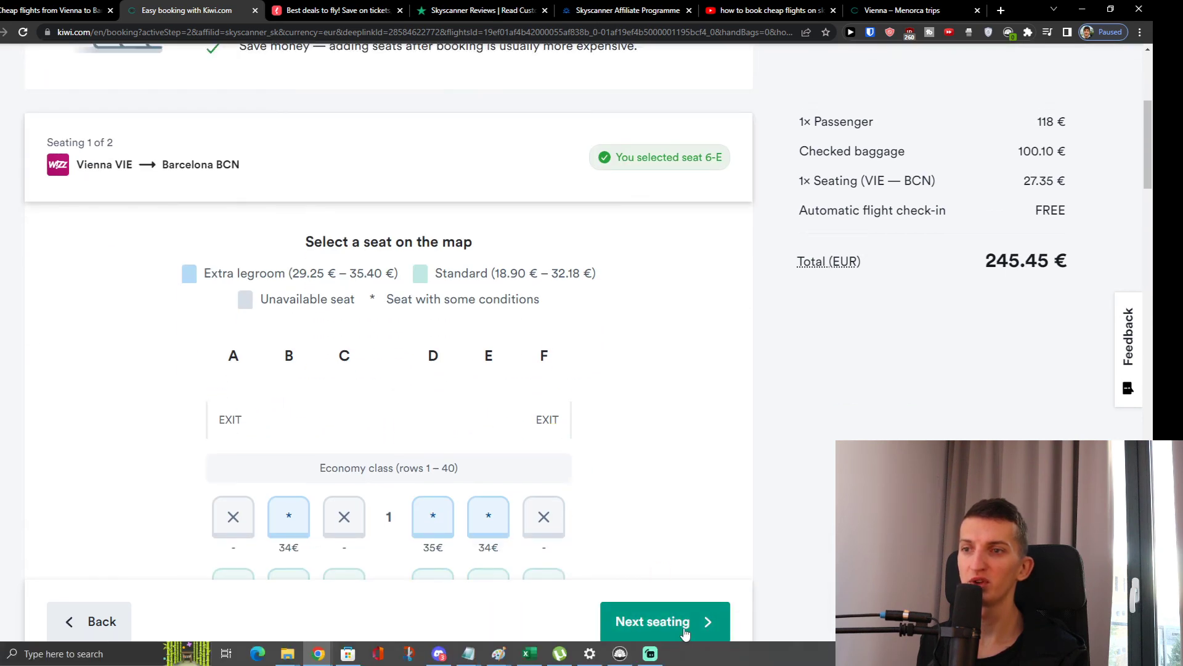
- Skip return-flight seating and continue to Overview & payment
click(685, 633)
scroll(566, 406, down, 6)
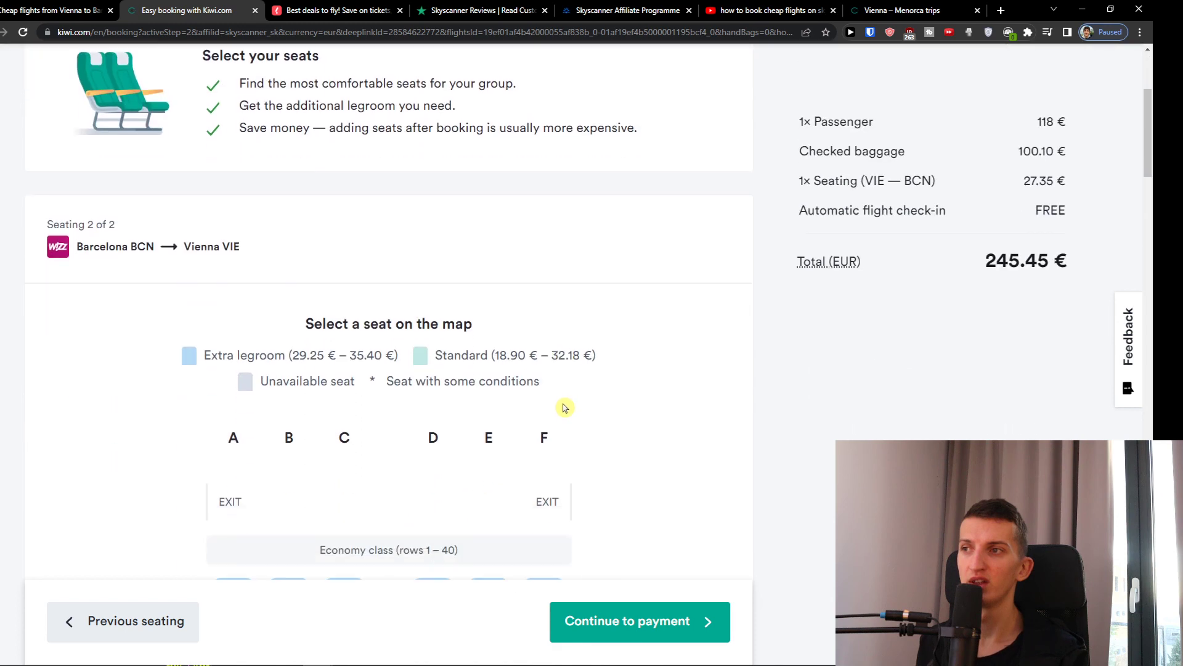
scroll(566, 410, down, 4)
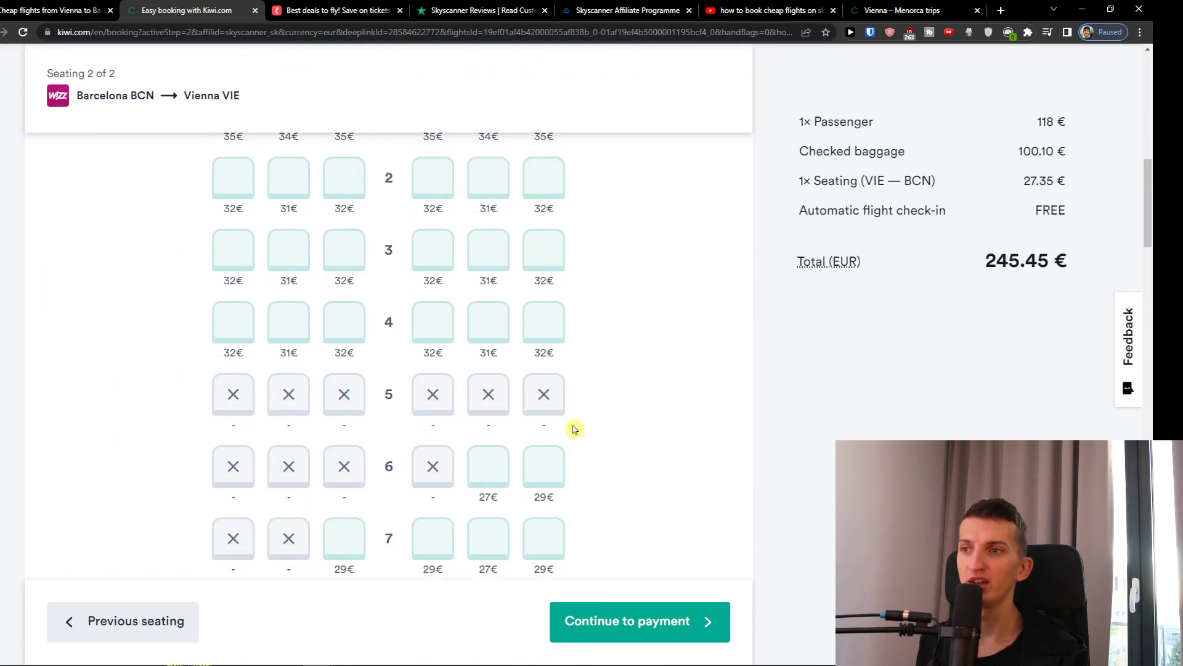
scroll(570, 428, up, 7)
scroll(590, 564, up, 4)
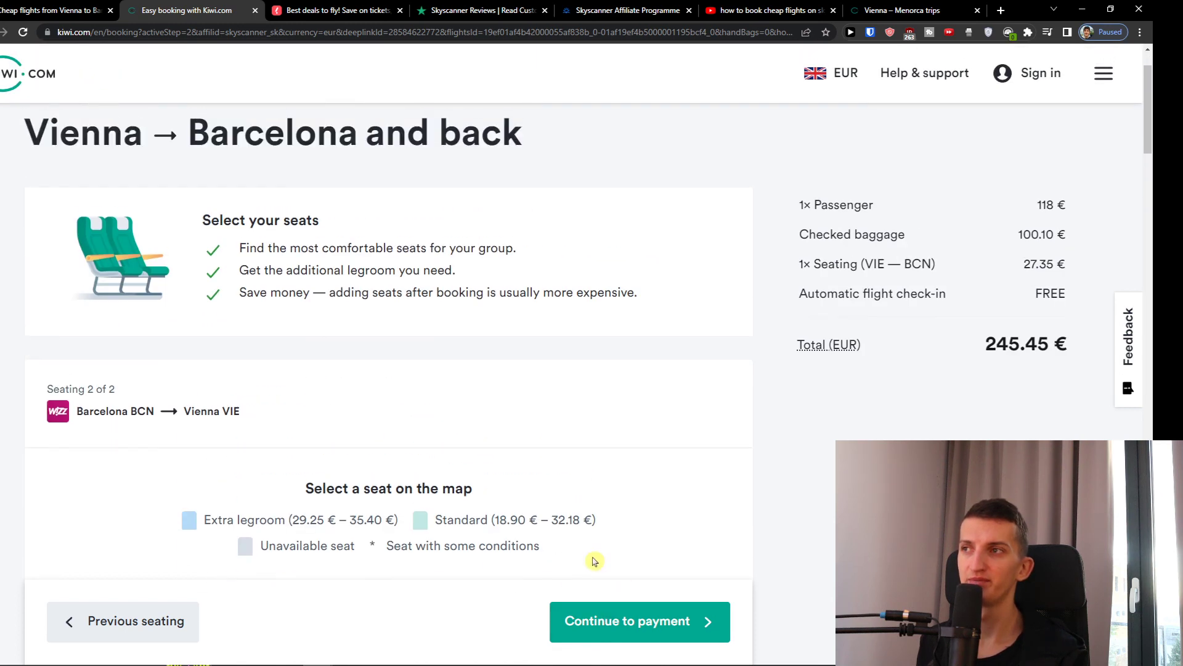
click(619, 612)
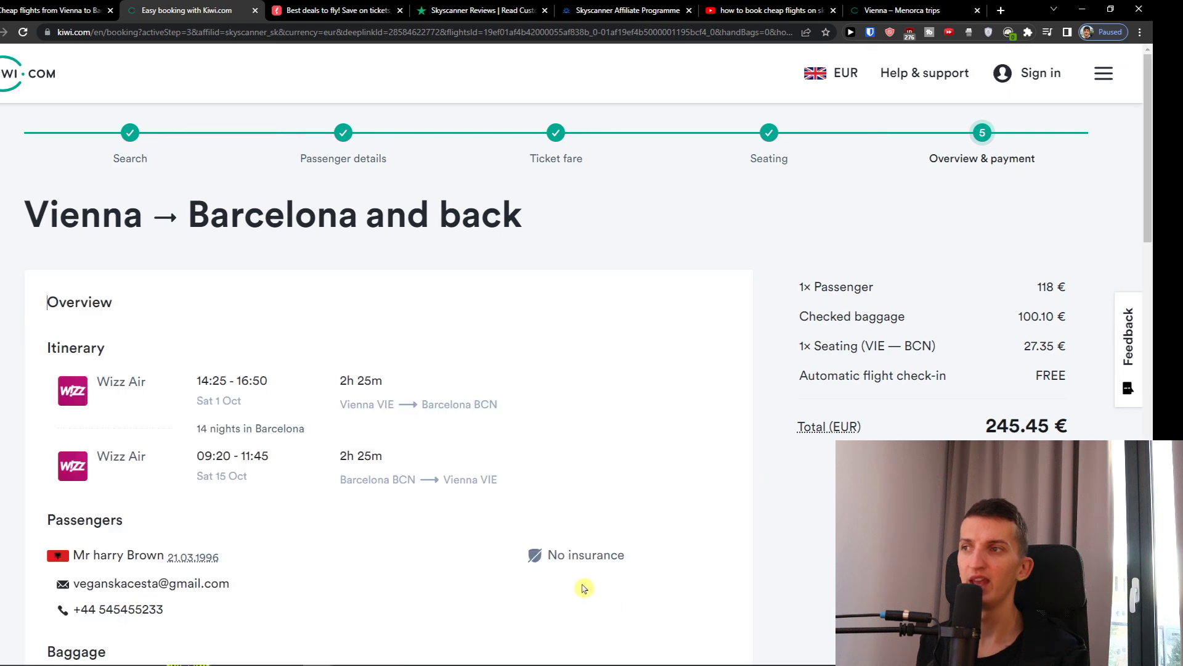
- Review the Overview & payment page and the price increase to 149 €
scroll(589, 587, down, 8)
scroll(589, 587, down, 12)
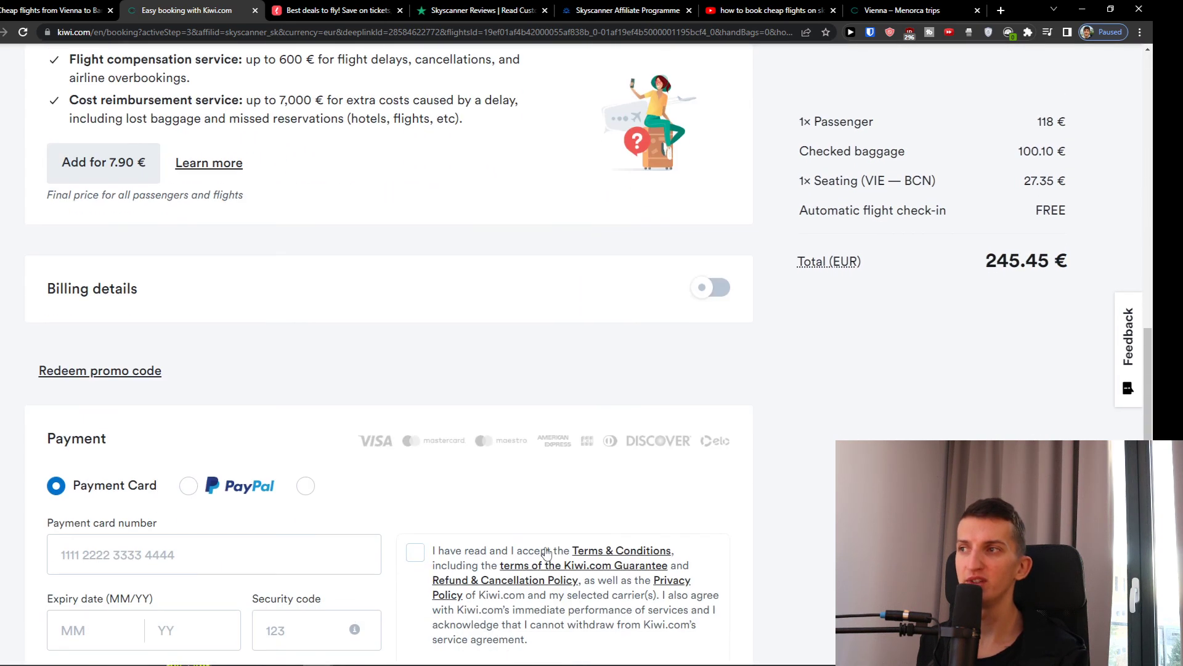
scroll(506, 551, down, 3)
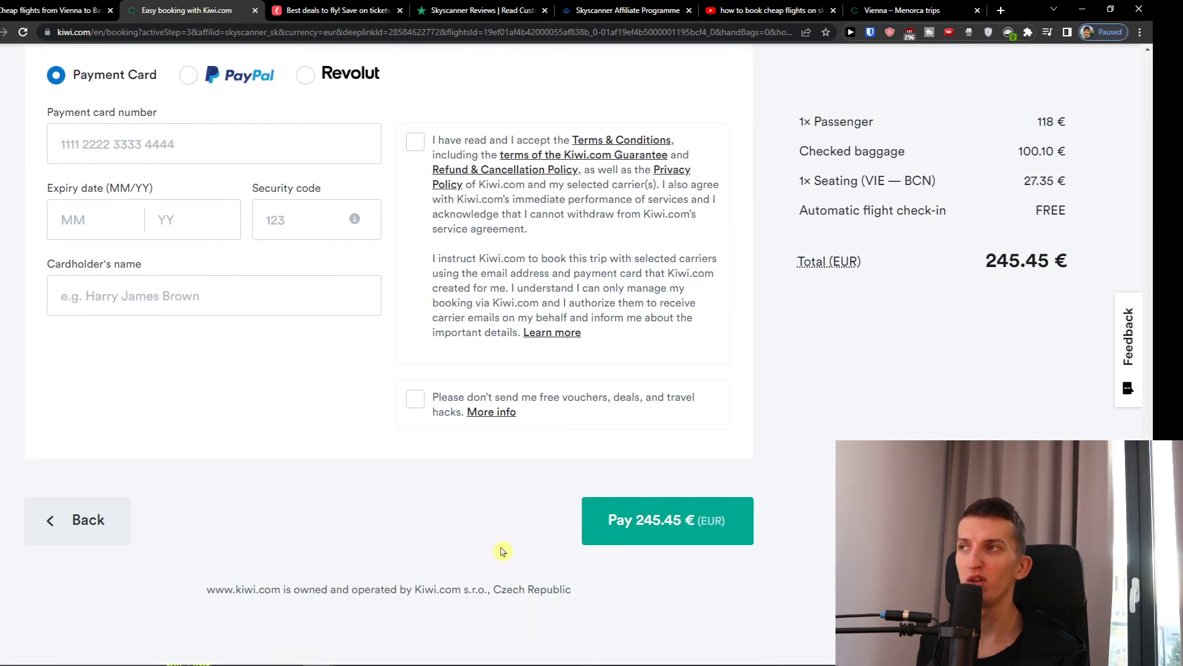
scroll(506, 552, up, 20)
scroll(504, 553, down, 2)
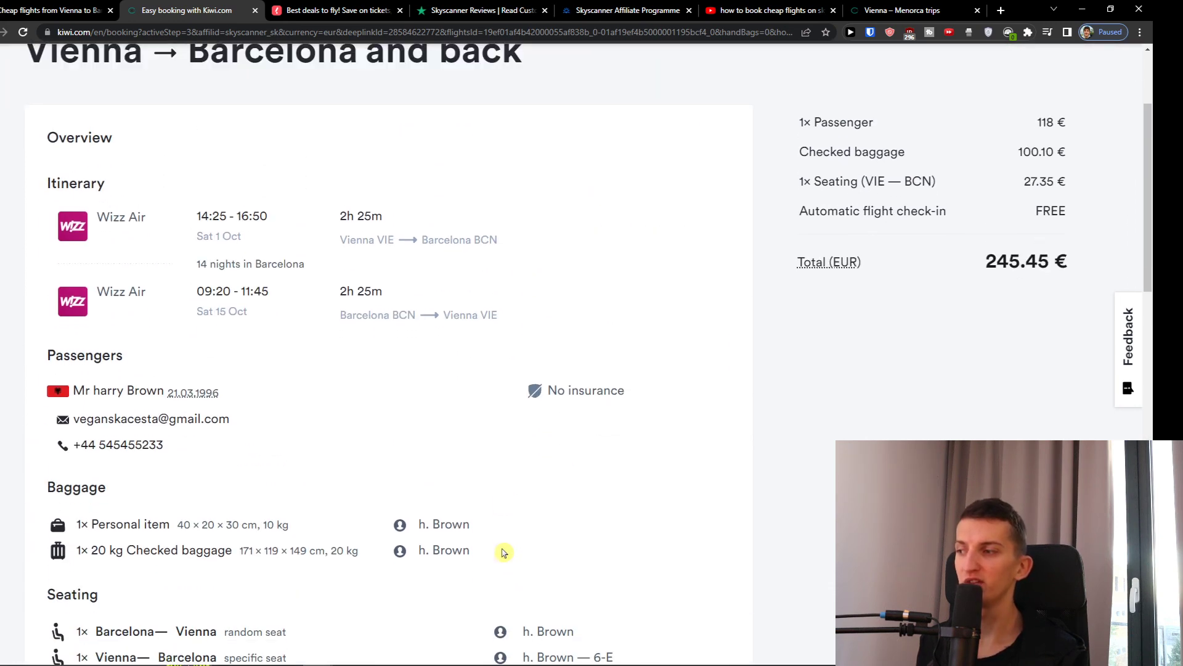
scroll(504, 553, down, 14)
scroll(505, 554, up, 15)
- Return to the Skyscanner Wizz Air Vienna–Barcelona booking page
scroll(505, 555, up, 3)
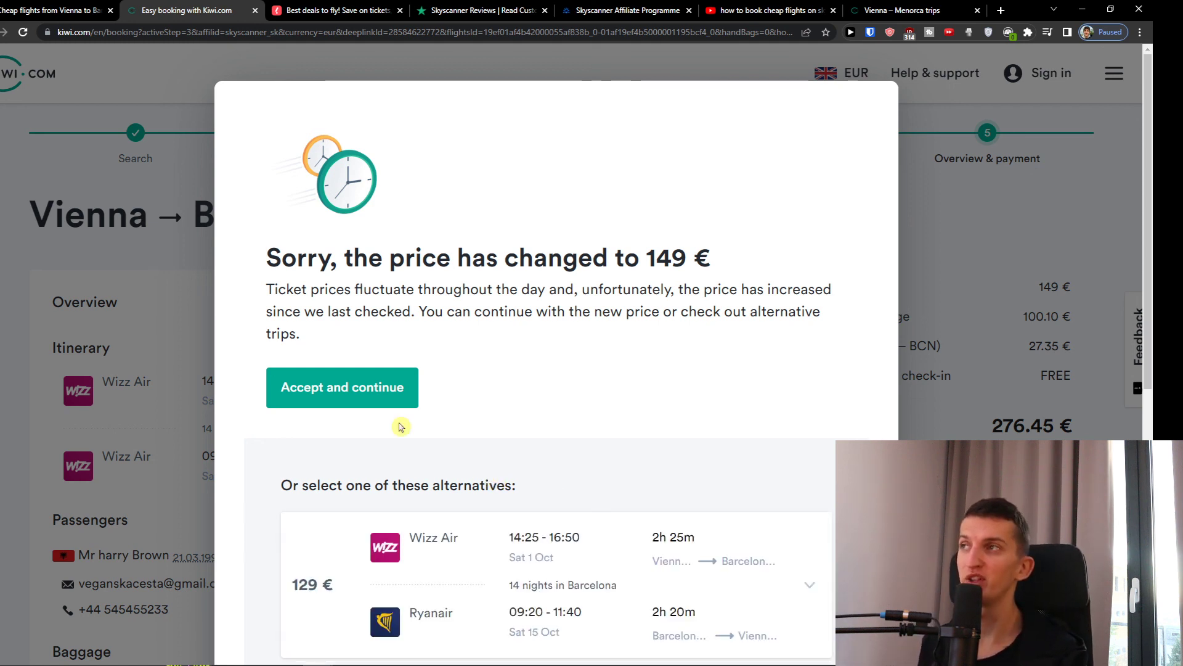
click(50, 10)
scroll(24, 106, up, 7)
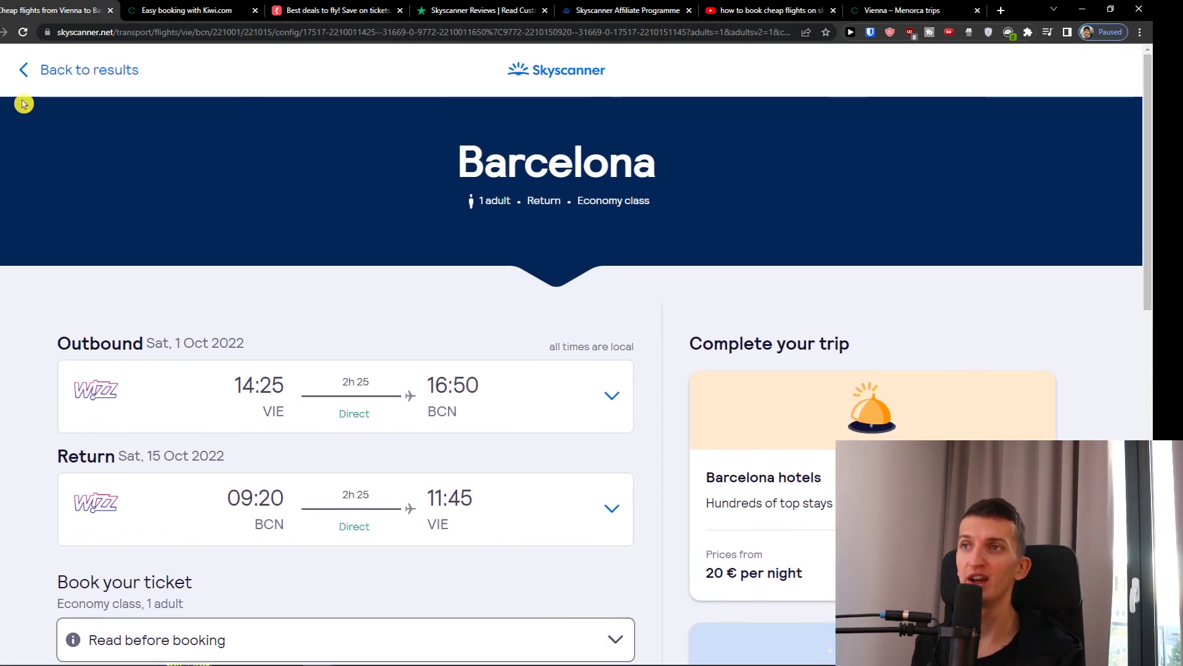